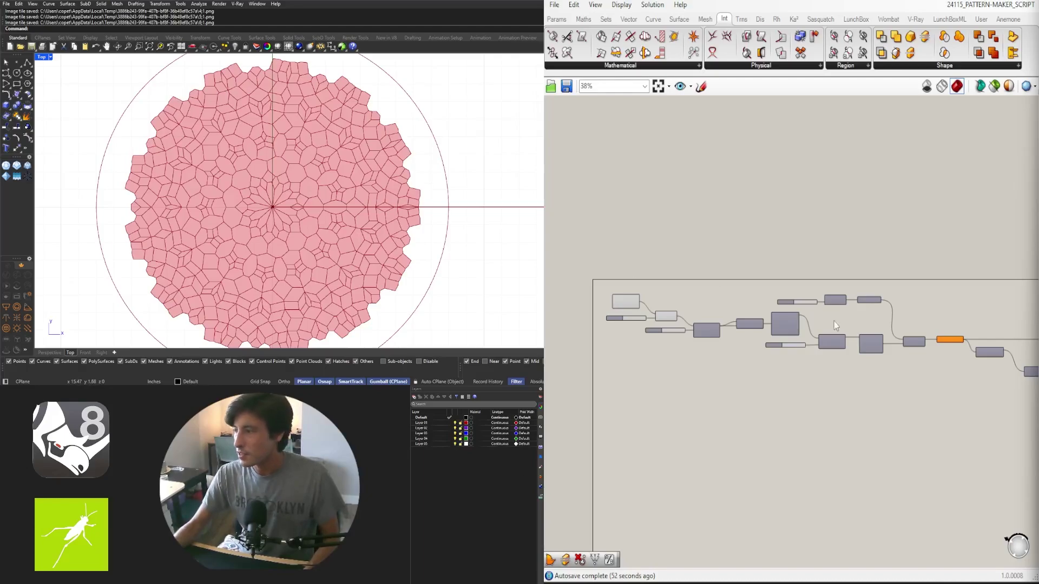
# Step: Turn on the Custom Preview component at the end of the definition so the pattern displays in gradient colours
pyautogui.scroll(6, 802, 304)
pyautogui.scroll(3, 890, 291)
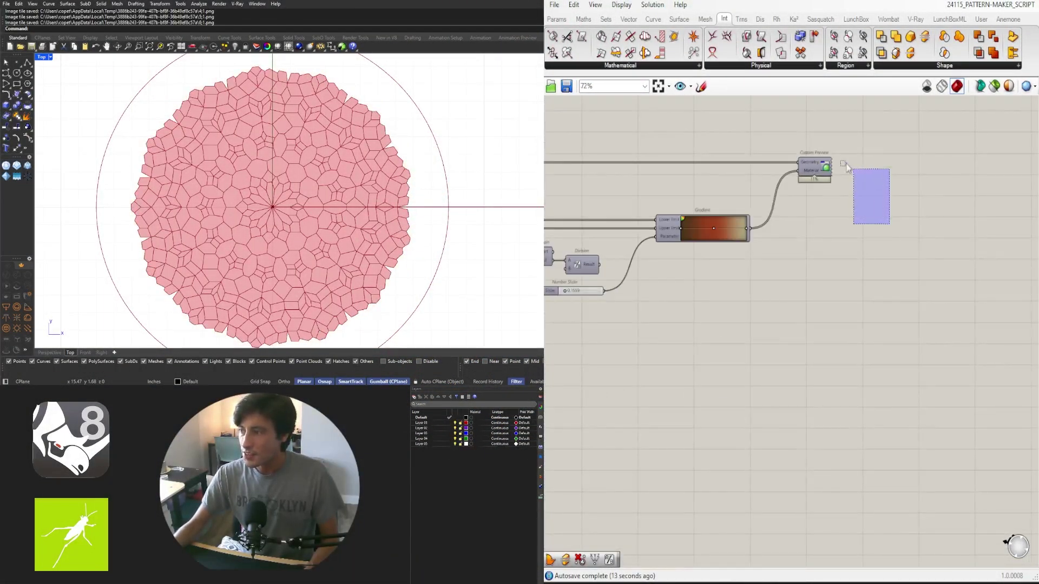
pyautogui.middleClick(923, 205)
pyautogui.click(941, 180)
pyautogui.click(934, 238)
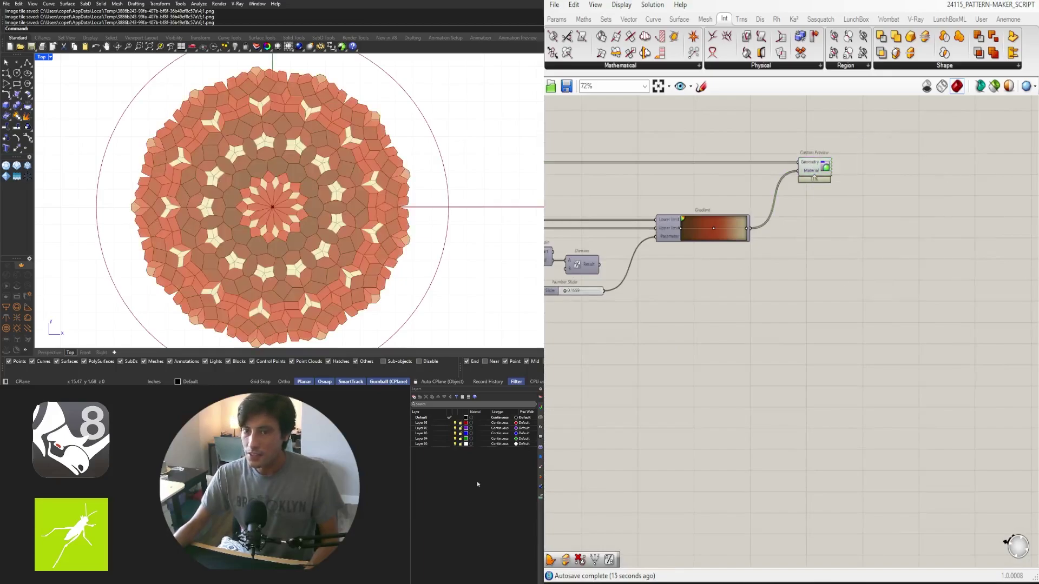
# Step: Set the number slider feeding Divide Curve's Count to 11
pyautogui.scroll(-5, 828, 303)
pyautogui.moveTo(787, 317); pyautogui.dragTo(981, 322, button='right')
pyautogui.scroll(14, 650, 252)
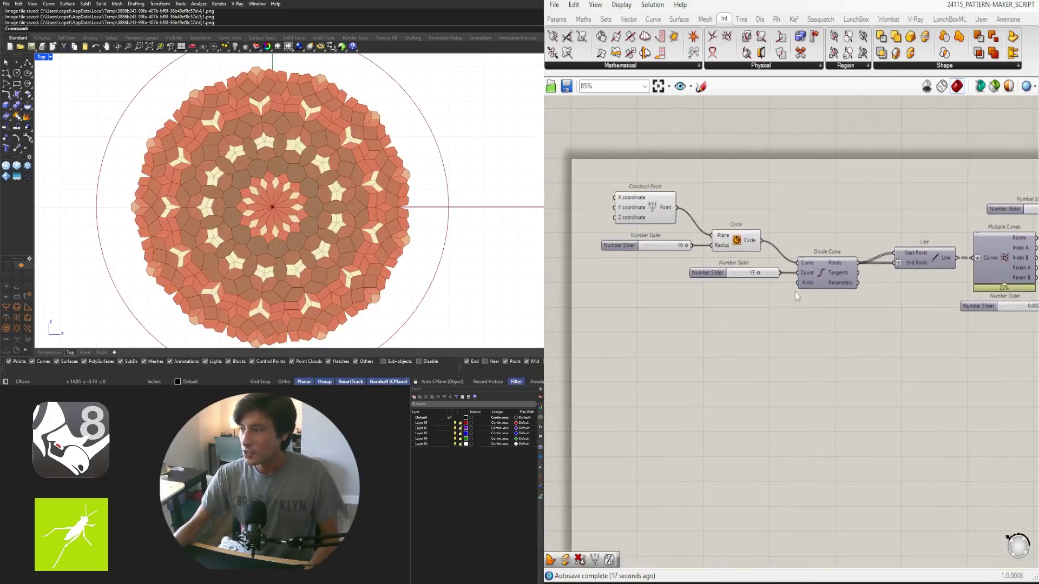
pyautogui.moveTo(808, 275); pyautogui.dragTo(785, 278)
# Step: Set the number slider feeding the Gradient's Parameter input to 0.4205
pyautogui.scroll(-7, 787, 280)
pyautogui.moveTo(801, 390); pyautogui.dragTo(616, 336, button='right')
pyautogui.scroll(-5, 889, 444)
pyautogui.moveTo(890, 444); pyautogui.dragTo(570, 387, button='right')
pyautogui.moveTo(1019, 423); pyautogui.dragTo(811, 393, button='right')
pyautogui.scroll(12, 752, 332)
pyautogui.moveTo(741, 319); pyautogui.dragTo(787, 323)
pyautogui.scroll(-3, 777, 459)
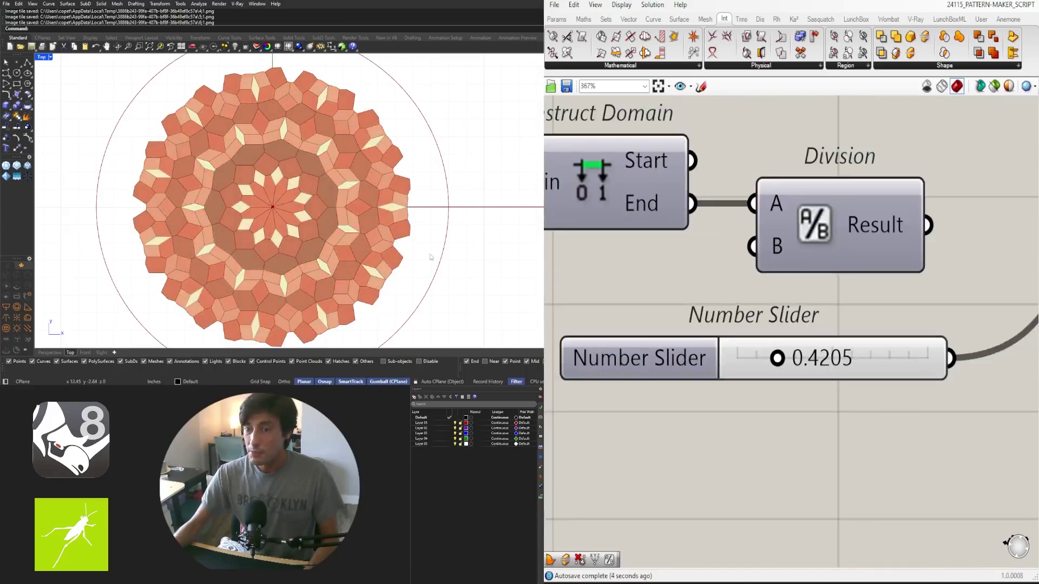
# Step: Apply the white-to-black preset to the Gradient component
pyautogui.scroll(-5, 926, 214)
pyautogui.moveTo(914, 219); pyautogui.dragTo(581, 297, button='right')
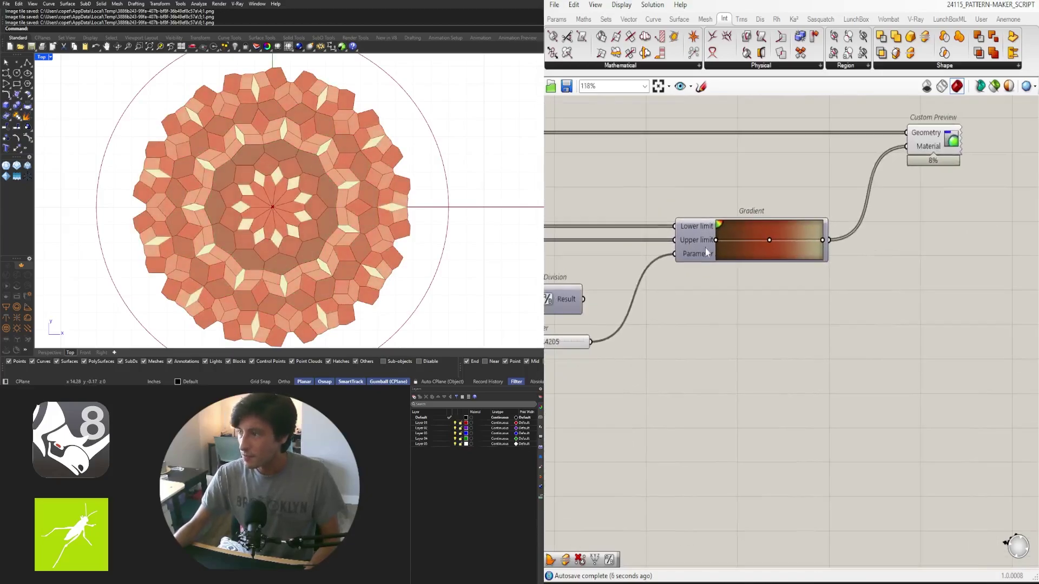
pyautogui.rightClick(739, 230)
pyautogui.moveTo(781, 298)
pyautogui.click(911, 312)
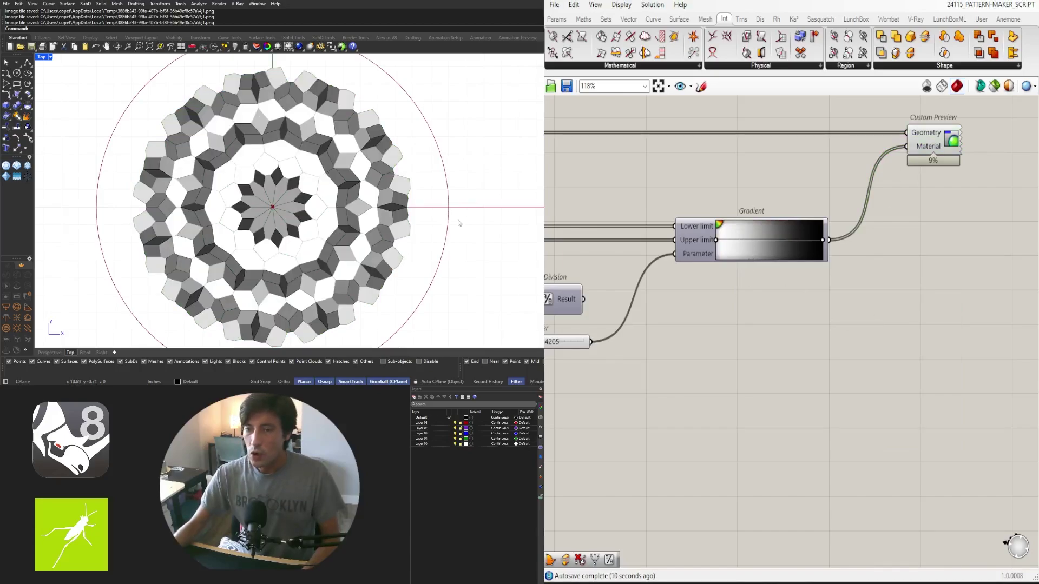
# Step: Examine the greyscale pattern in the viewport and the component chain that generates it
pyautogui.scroll(-3, 325, 153)
pyautogui.scroll(1, 326, 153)
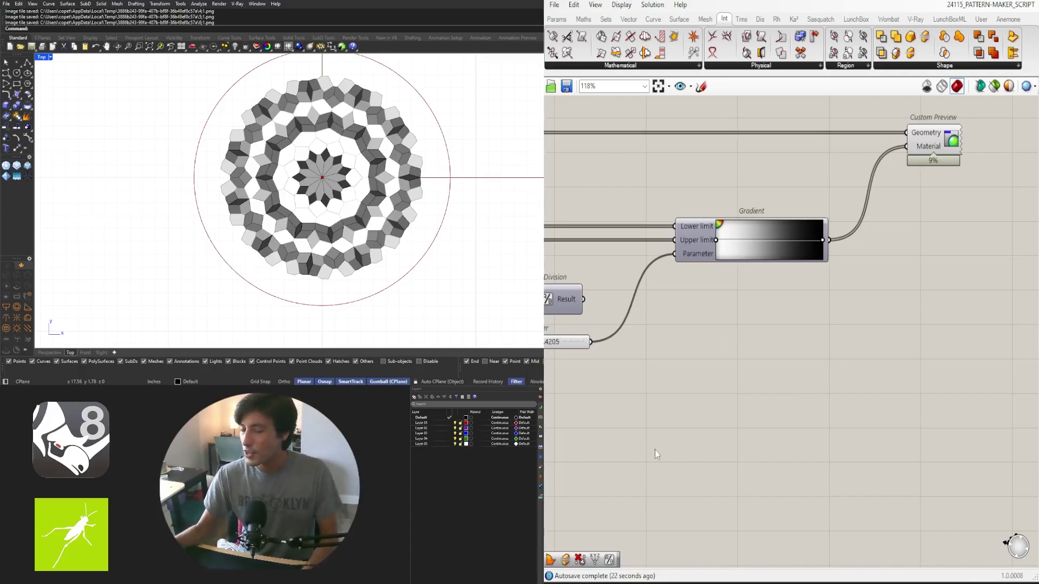
pyautogui.moveTo(694, 341); pyautogui.dragTo(898, 360, button='right')
pyautogui.scroll(4, 739, 367)
pyautogui.moveTo(749, 360)
pyautogui.mouseDown()
pyautogui.moveTo(734, 360)
pyautogui.moveTo(750, 361)
pyautogui.mouseUp()
pyautogui.scroll(-6, 787, 456)
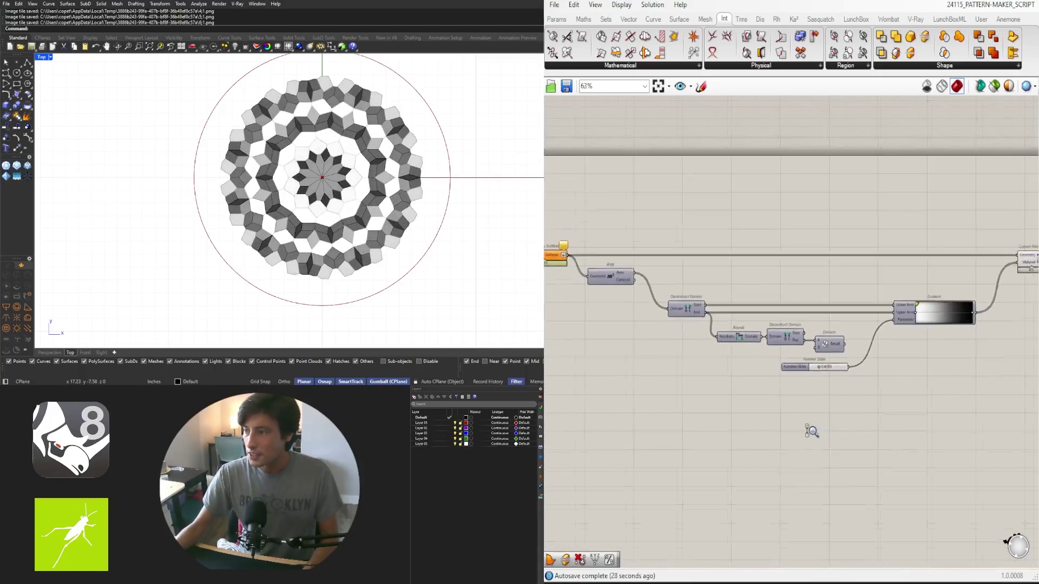
pyautogui.moveTo(809, 429); pyautogui.dragTo(901, 364, button='right')
pyautogui.scroll(-3, 899, 419)
pyautogui.scroll(-1, 912, 373)
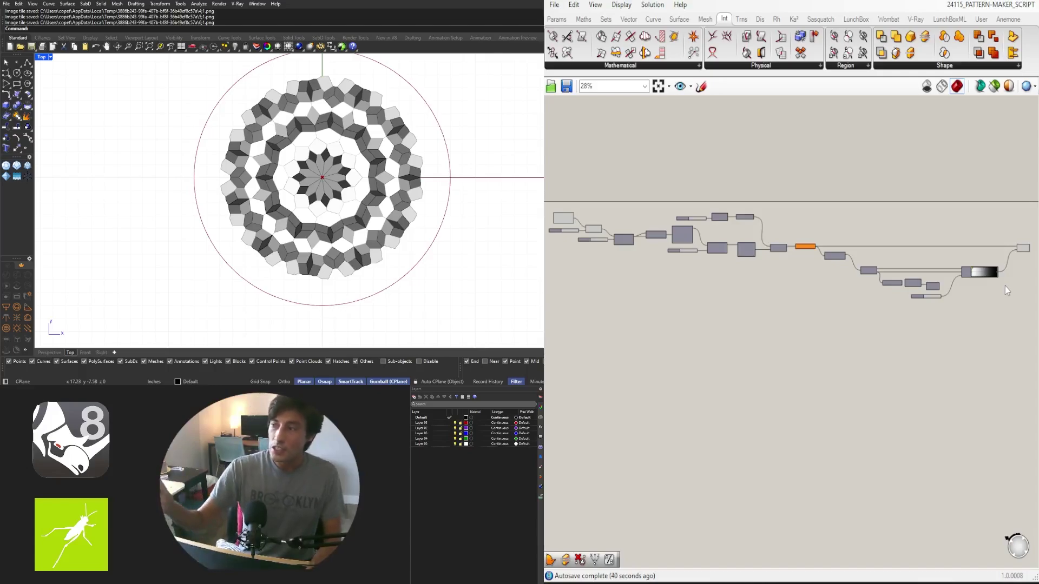
# Step: Increase the value of the number slider feeding Divide Curve's Count
pyautogui.scroll(10, 606, 238)
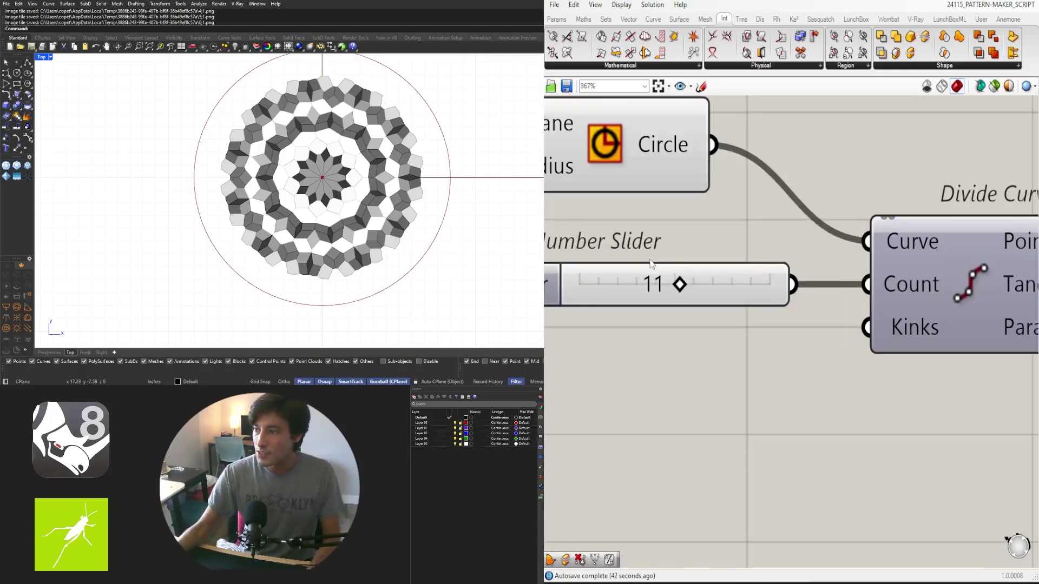
pyautogui.moveTo(677, 286)
pyautogui.mouseDown()
pyautogui.moveTo(657, 285)
pyautogui.moveTo(714, 287)
pyautogui.moveTo(697, 285)
pyautogui.mouseUp()
pyautogui.scroll(-8, 871, 463)
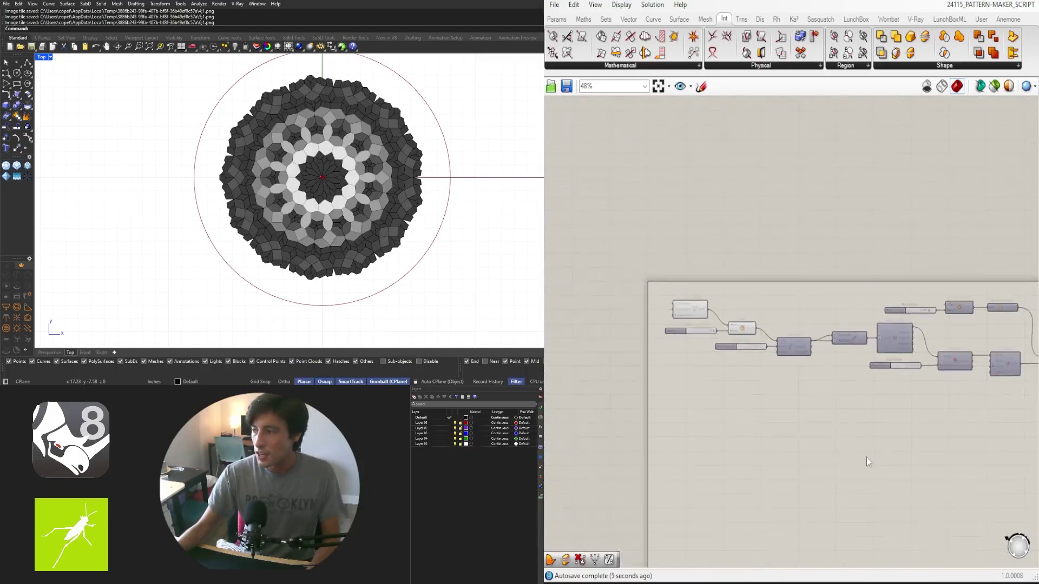
pyautogui.scroll(-4, 712, 415)
pyautogui.scroll(2, 757, 459)
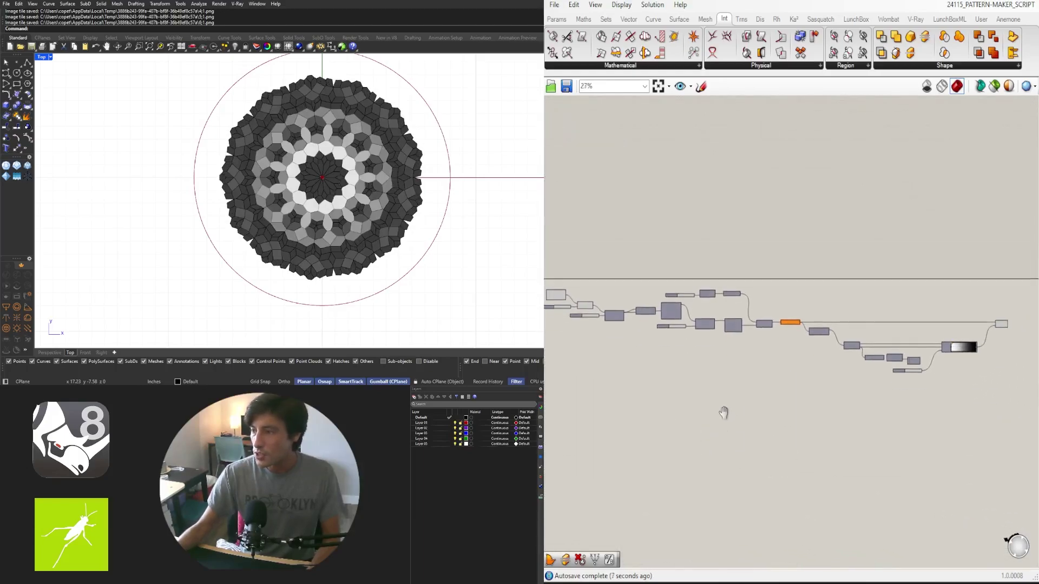
pyautogui.moveTo(726, 410); pyautogui.dragTo(753, 408, button='right')
pyautogui.scroll(1, 748, 410)
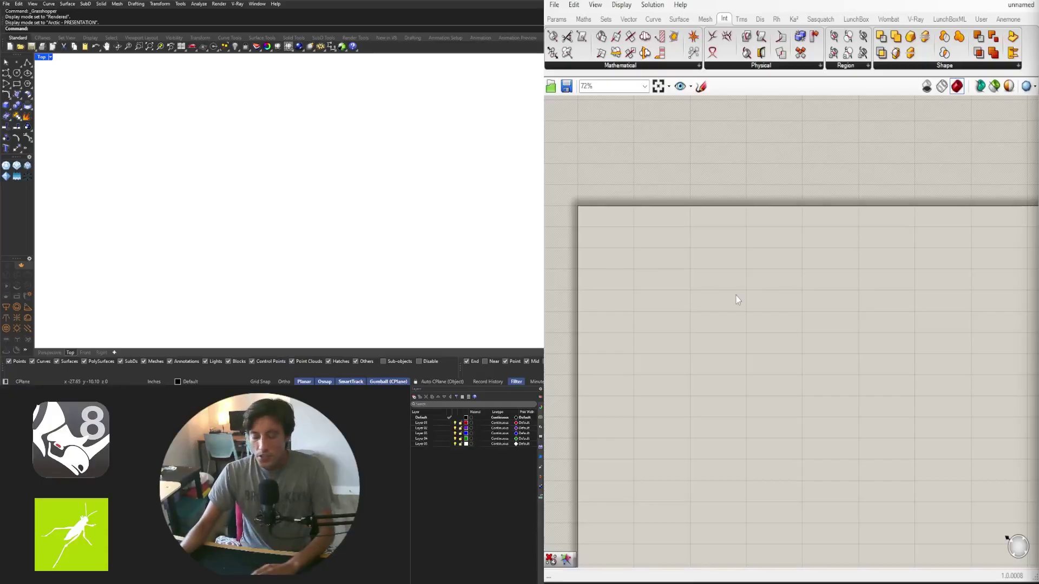
# Step: Add a Construct Point component near the upper-left corner of the empty canvas
pyautogui.doubleClick(625, 243)
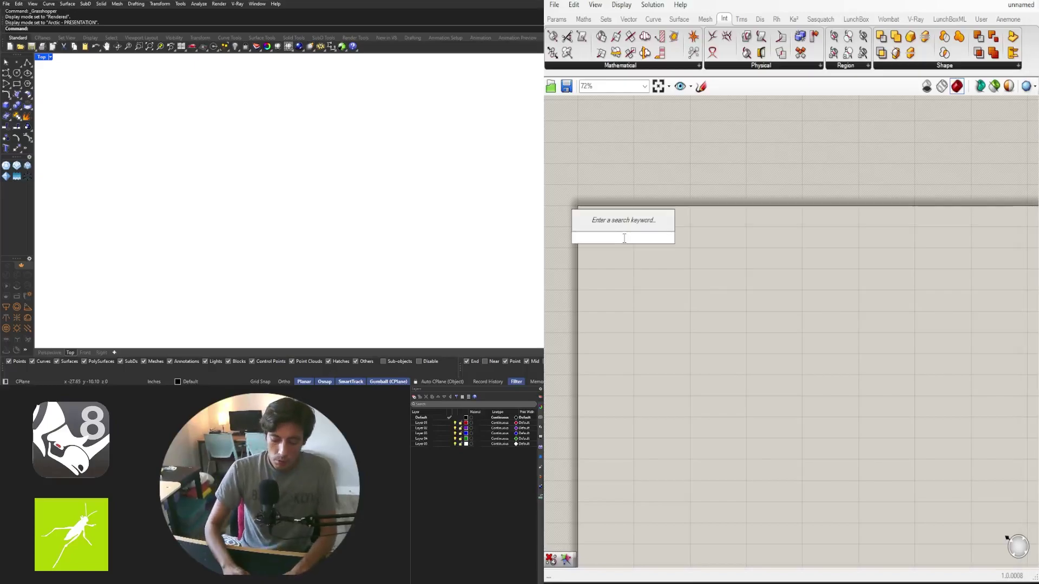
pyautogui.write('CONSTRUCT')
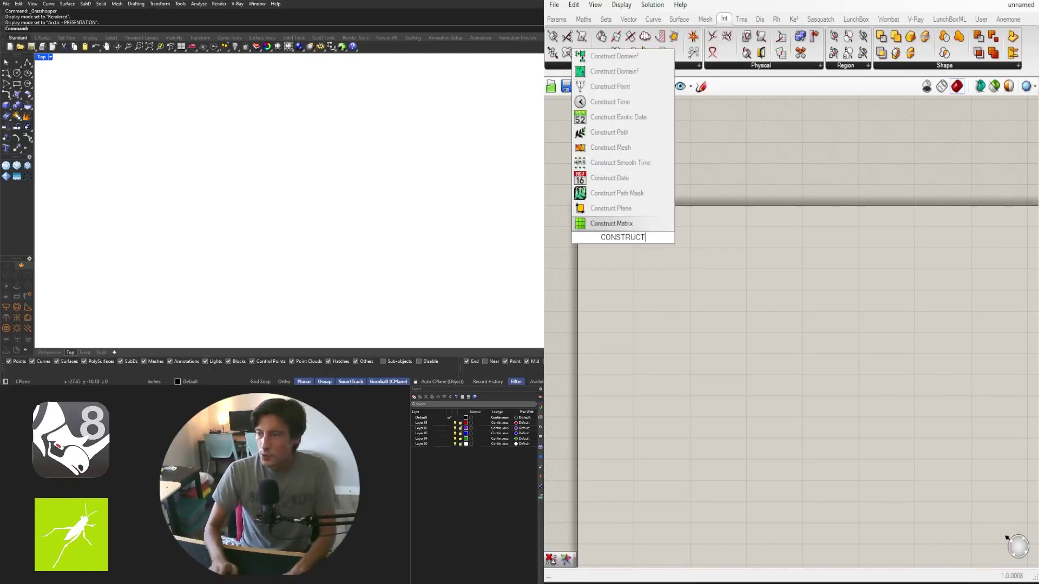
pyautogui.click(616, 87)
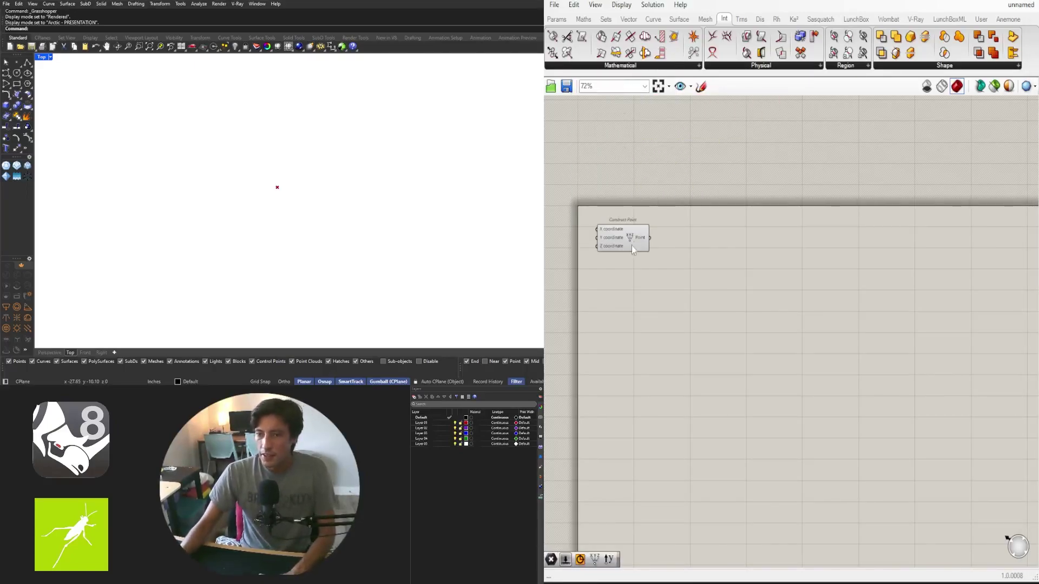
pyautogui.moveTo(635, 246); pyautogui.dragTo(666, 246)
# Step: Add a Circle component beside Construct Point and connect the Point output to its Plane input
pyautogui.doubleClick(795, 284)
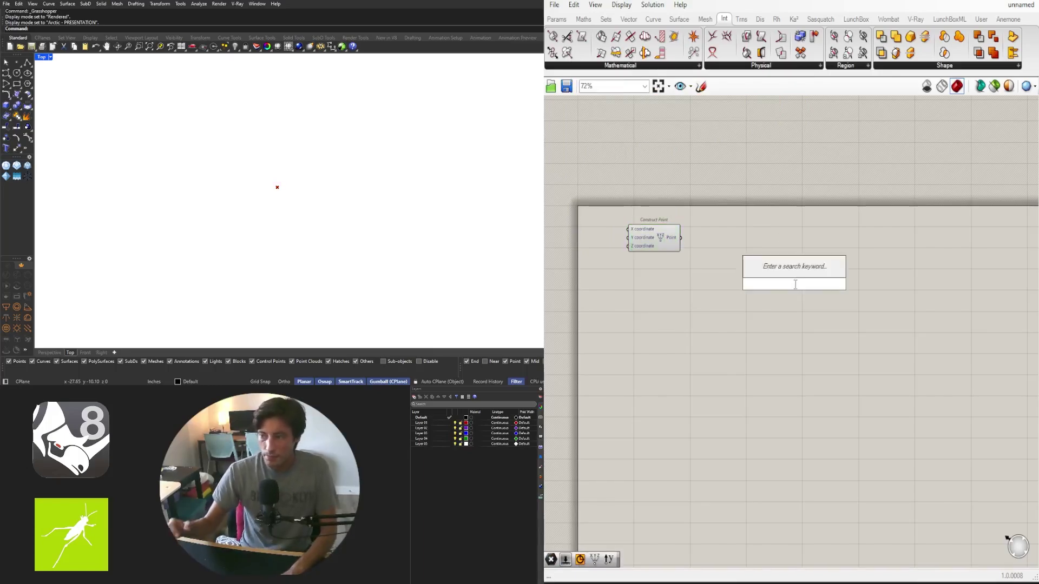
pyautogui.write('CIRCLE')
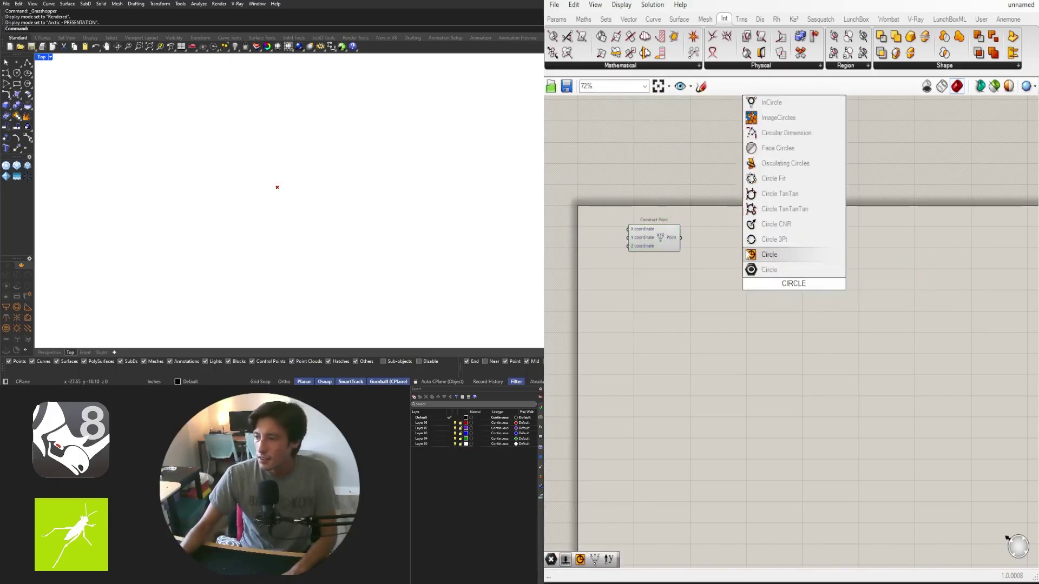
pyautogui.click(771, 270)
pyautogui.scroll(3, 703, 260)
pyautogui.moveTo(644, 227); pyautogui.dragTo(875, 334)
pyautogui.scroll(3, 781, 250)
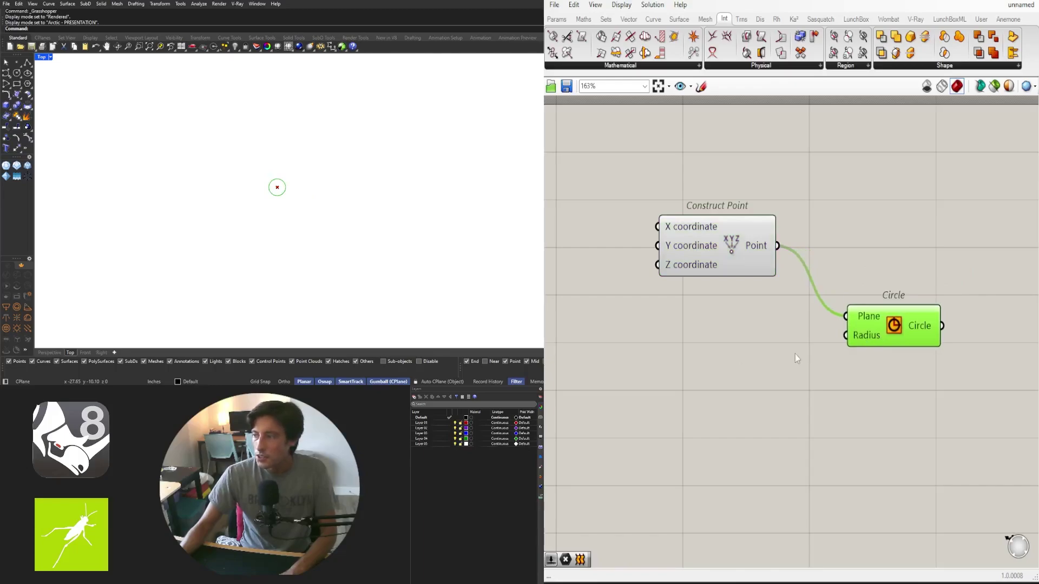
# Step: Add a number slider with value 10 below Construct Point and connect it to the Circle's Radius input
pyautogui.doubleClick(648, 380)
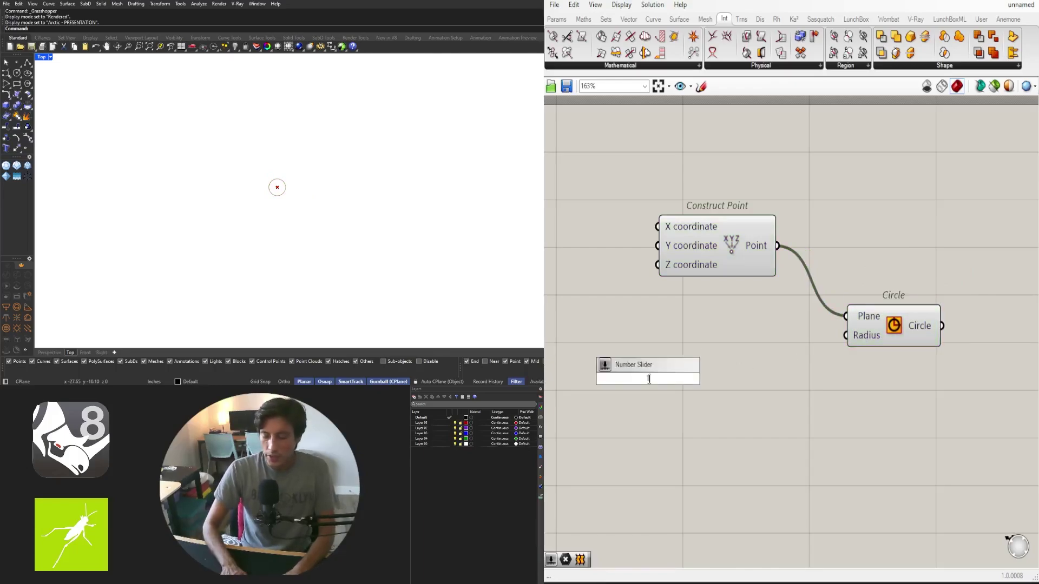
pyautogui.press('Return')
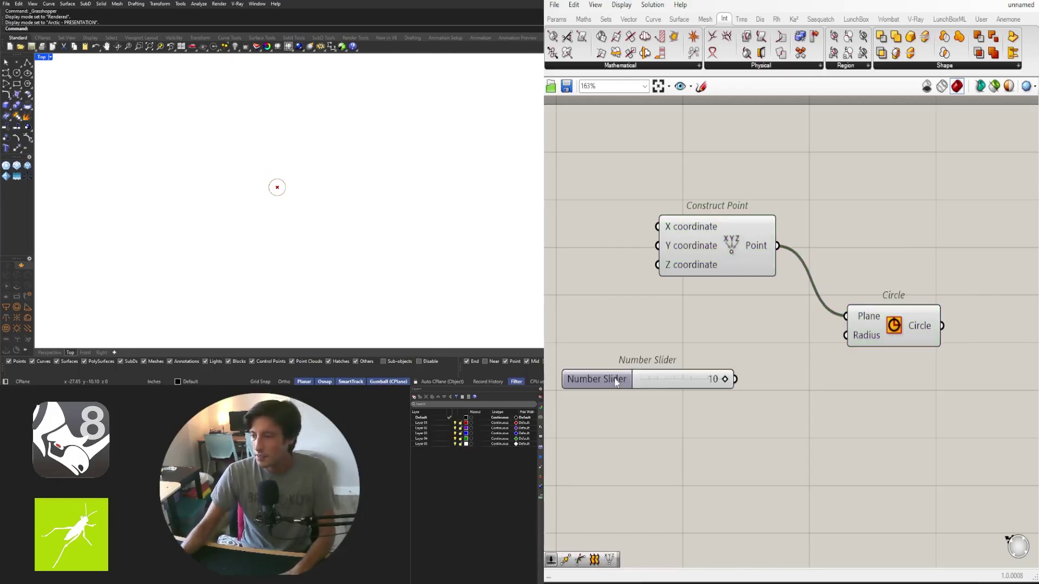
pyautogui.moveTo(615, 387); pyautogui.dragTo(686, 344)
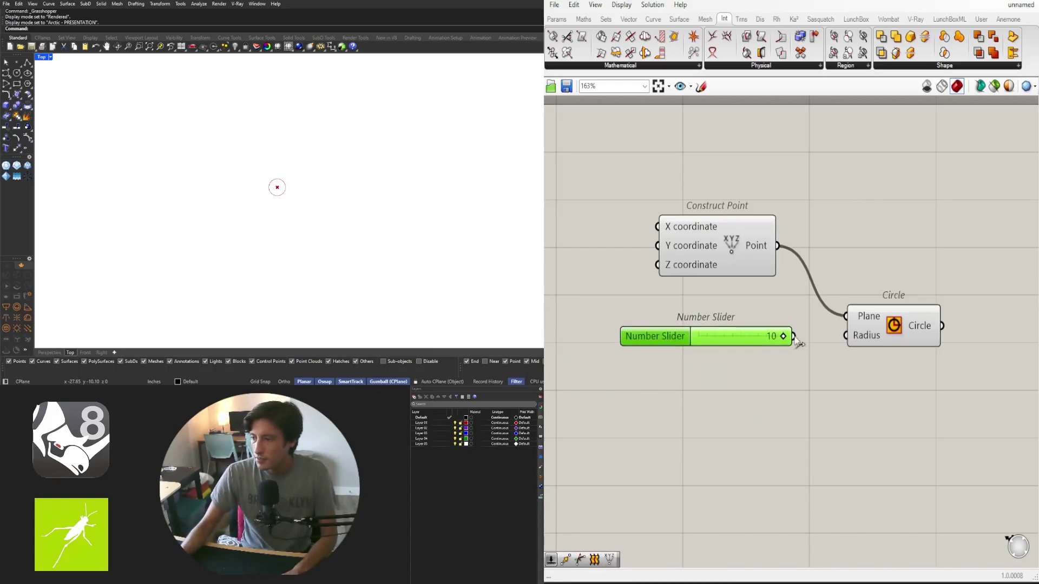
pyautogui.moveTo(794, 337); pyautogui.dragTo(845, 335)
pyautogui.moveTo(923, 330); pyautogui.dragTo(906, 329)
pyautogui.click(942, 411)
pyautogui.scroll(-3, 659, 294)
pyautogui.click(793, 313)
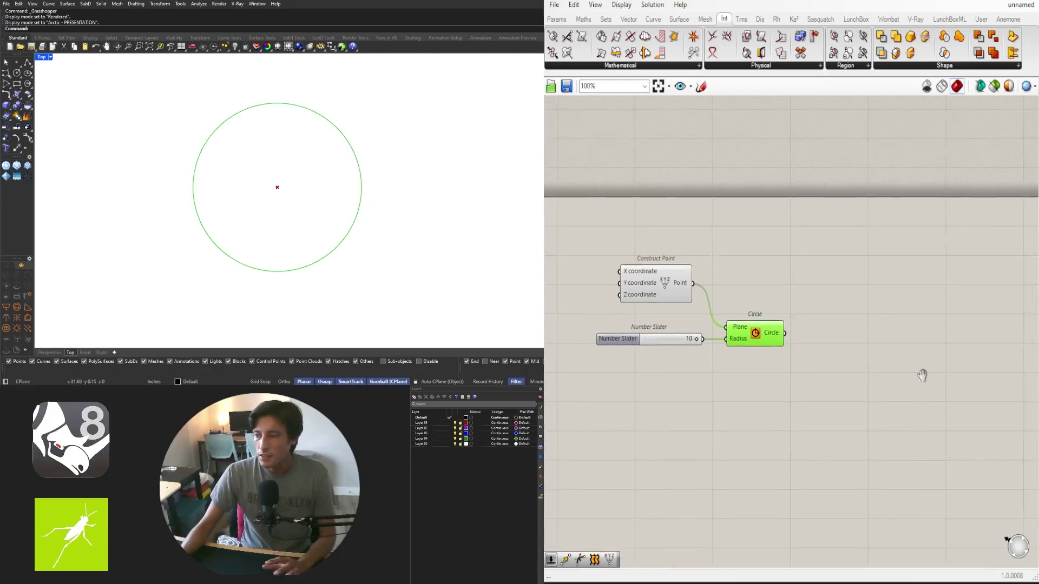
# Step: Add a Divide Curve component and connect the Circle output to its Curve input
pyautogui.doubleClick(832, 382)
pyautogui.write('DIVI')
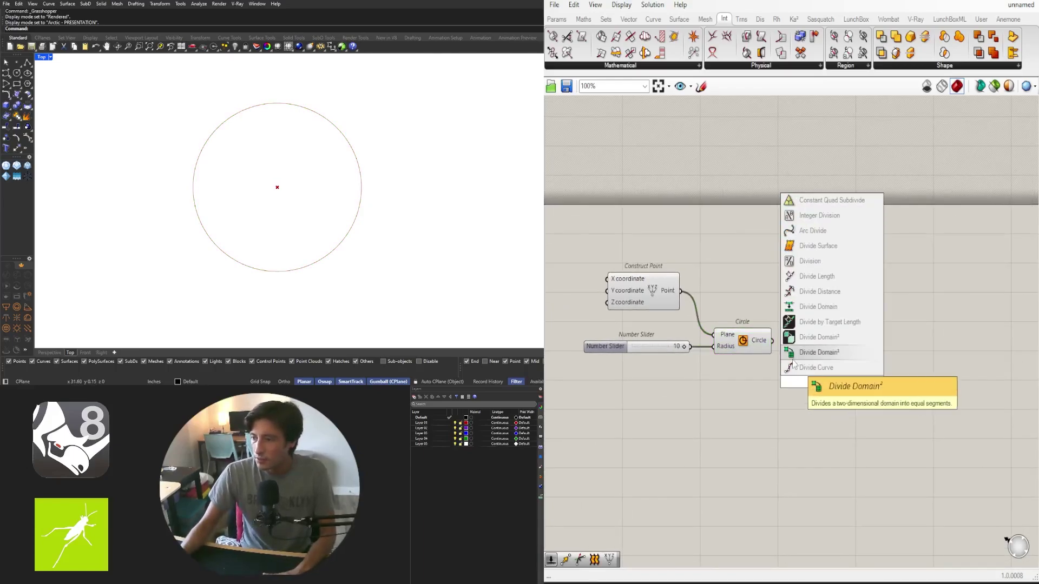
pyautogui.press('Return')
pyautogui.scroll(2, 781, 346)
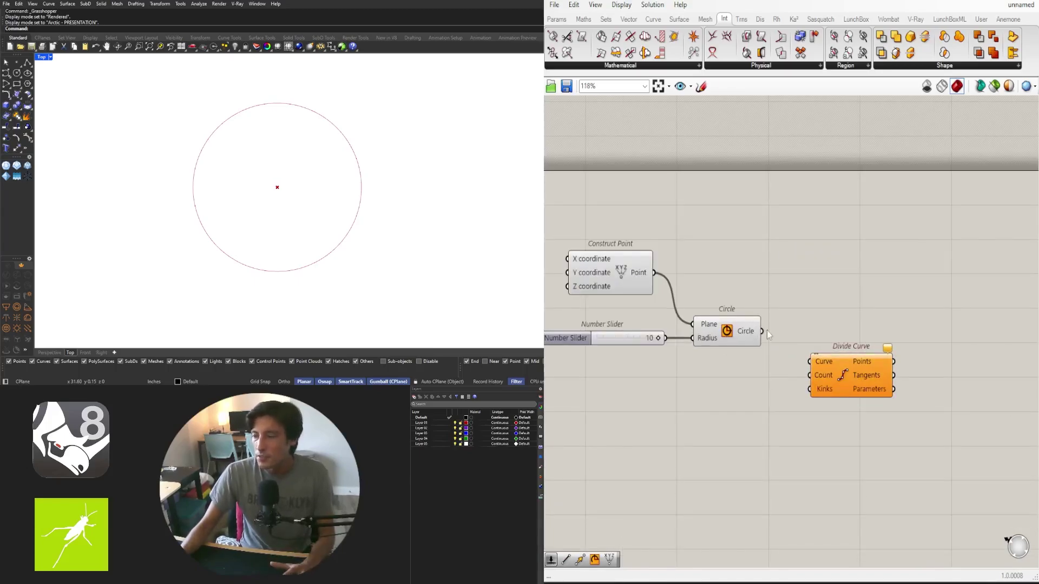
pyautogui.moveTo(763, 331); pyautogui.dragTo(802, 361)
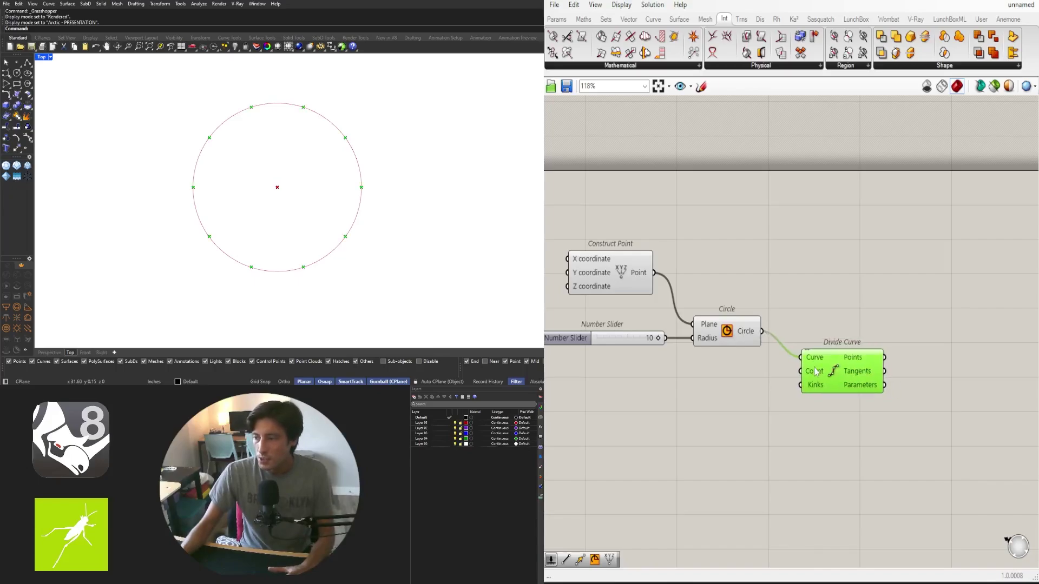
# Step: Create a number slider ranging from 1 to 9 below the Circle component
pyautogui.doubleClick(705, 388)
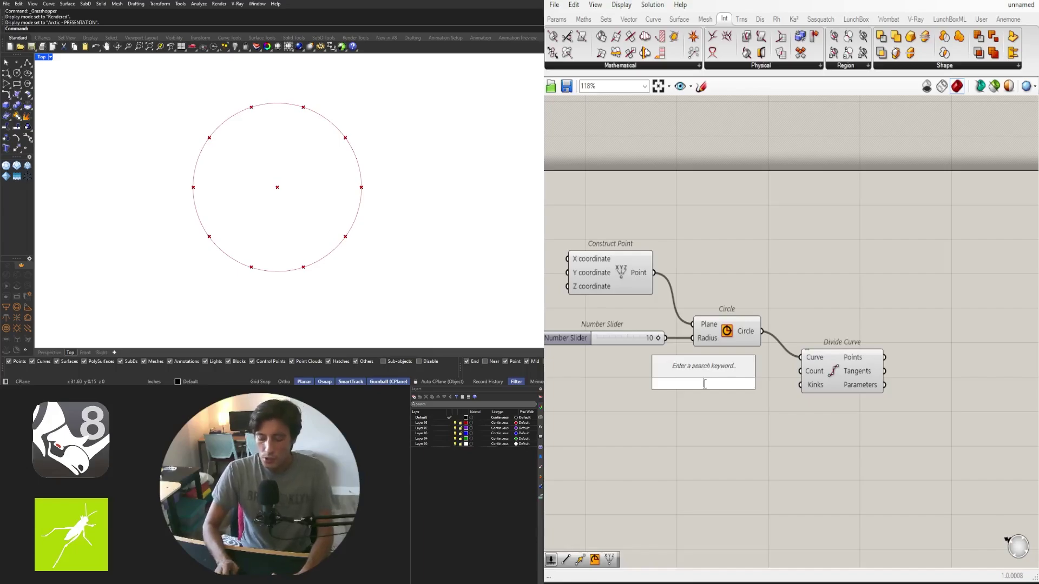
pyautogui.write('1<')
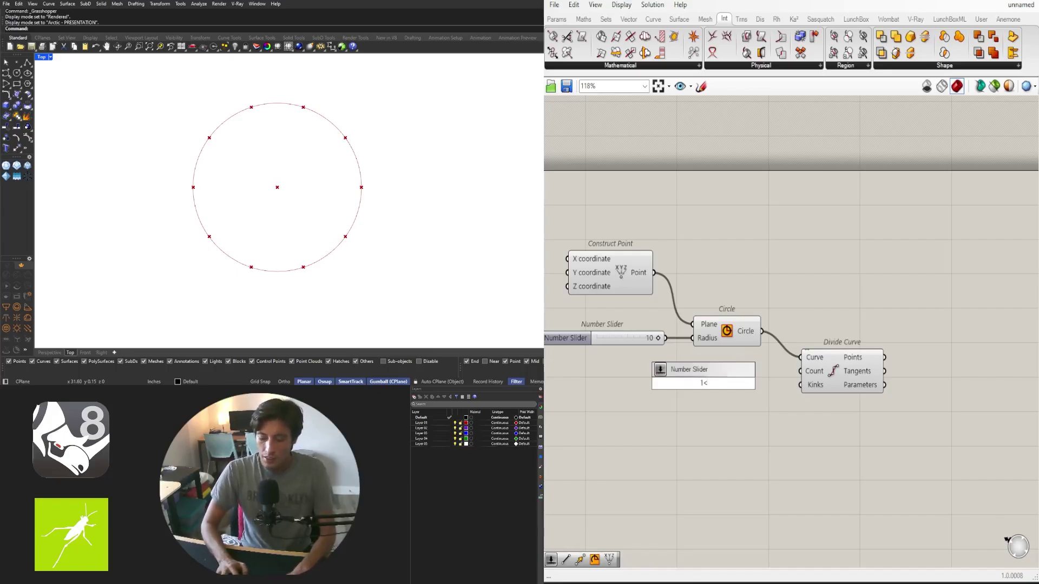
pyautogui.write('9')
pyautogui.press('Return')
pyautogui.scroll(3, 705, 388)
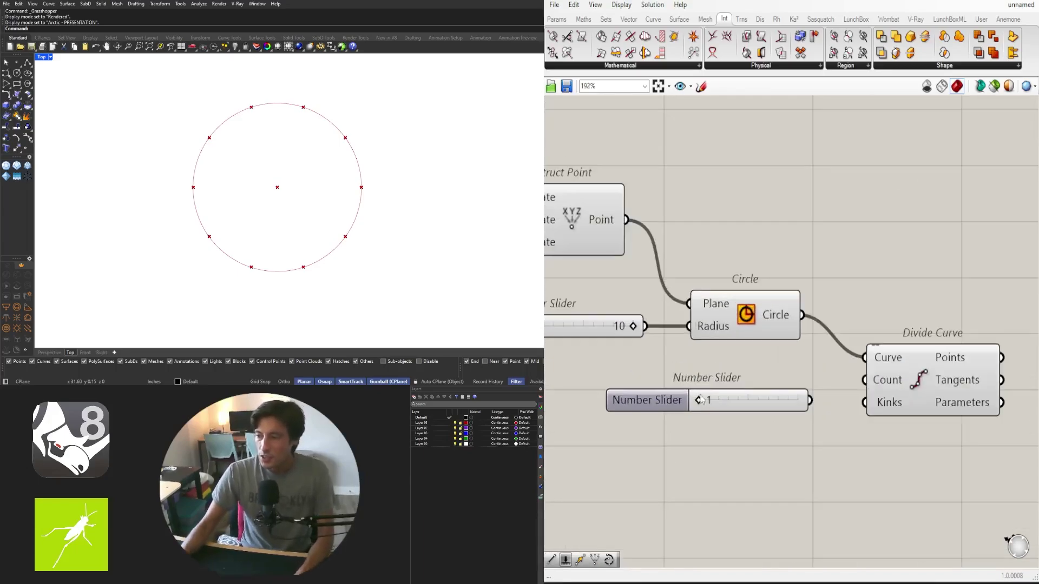
# Step: Set the new slider to 5, align it with Divide Curve and connect it to the Count input
pyautogui.moveTo(698, 402); pyautogui.dragTo(785, 404)
pyautogui.moveTo(650, 405); pyautogui.dragTo(647, 392)
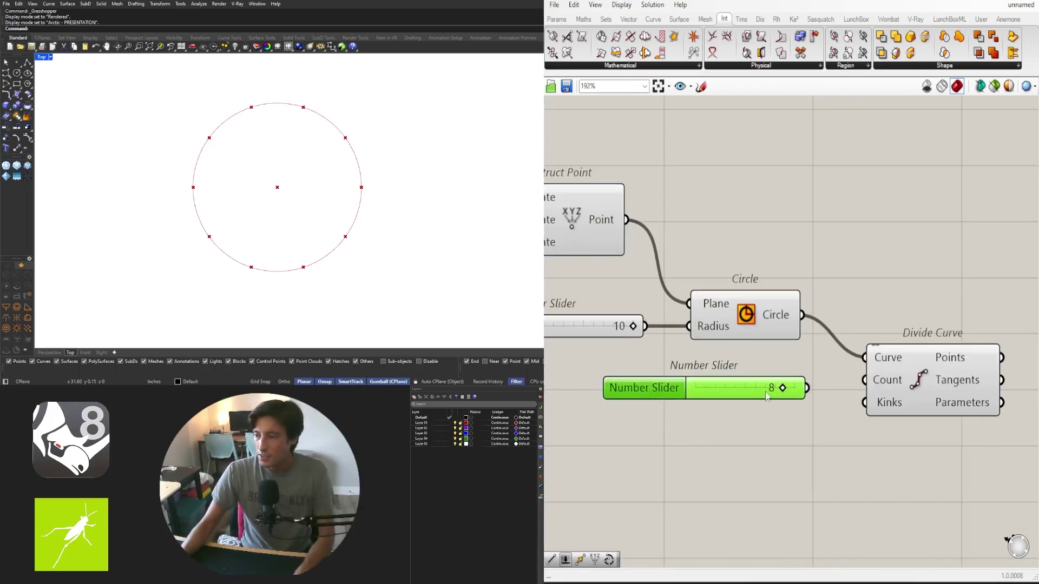
pyautogui.moveTo(766, 396); pyautogui.dragTo(730, 393)
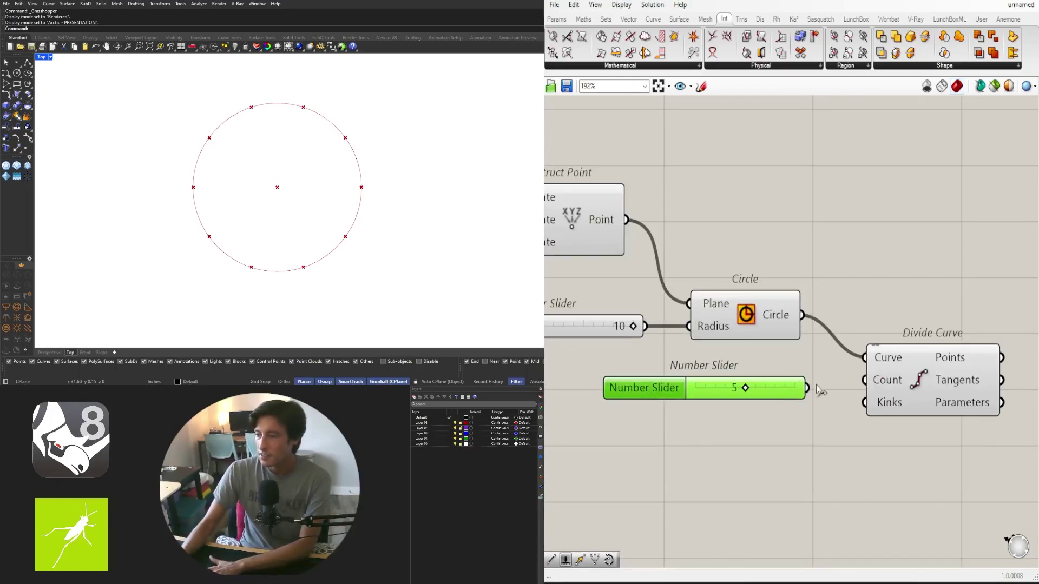
pyautogui.moveTo(807, 388); pyautogui.dragTo(863, 382)
pyautogui.click(896, 409)
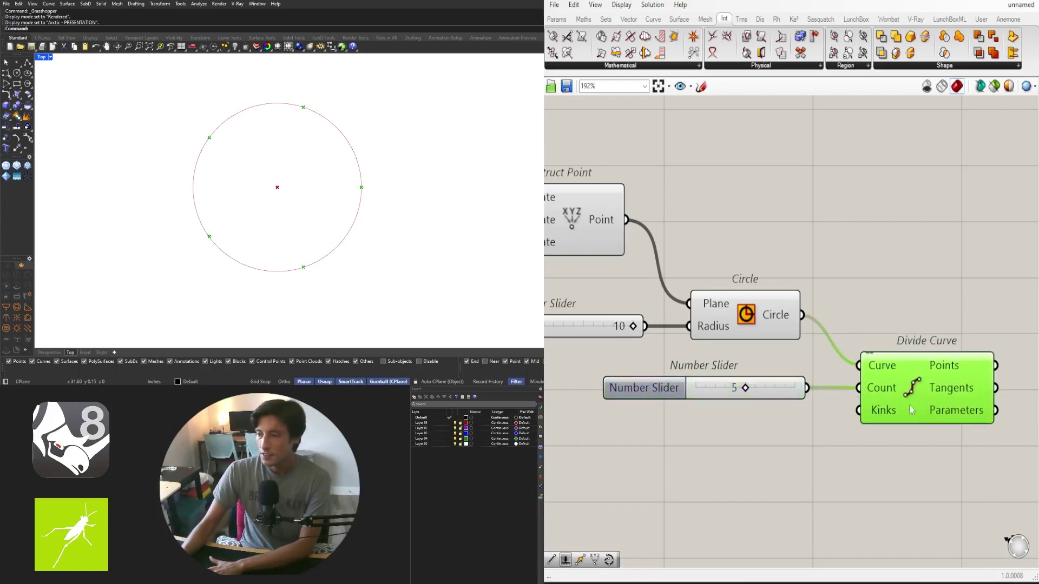
pyautogui.scroll(-3, 896, 409)
pyautogui.click(912, 437)
pyautogui.moveTo(953, 443); pyautogui.dragTo(759, 394)
pyautogui.click(806, 373)
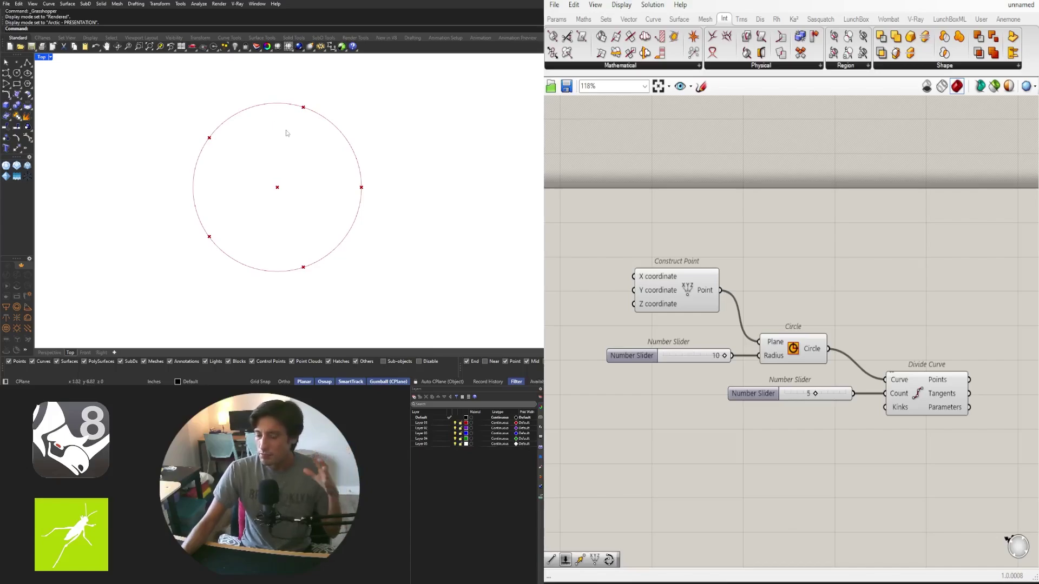
pyautogui.moveTo(977, 409); pyautogui.dragTo(873, 406, button='right')
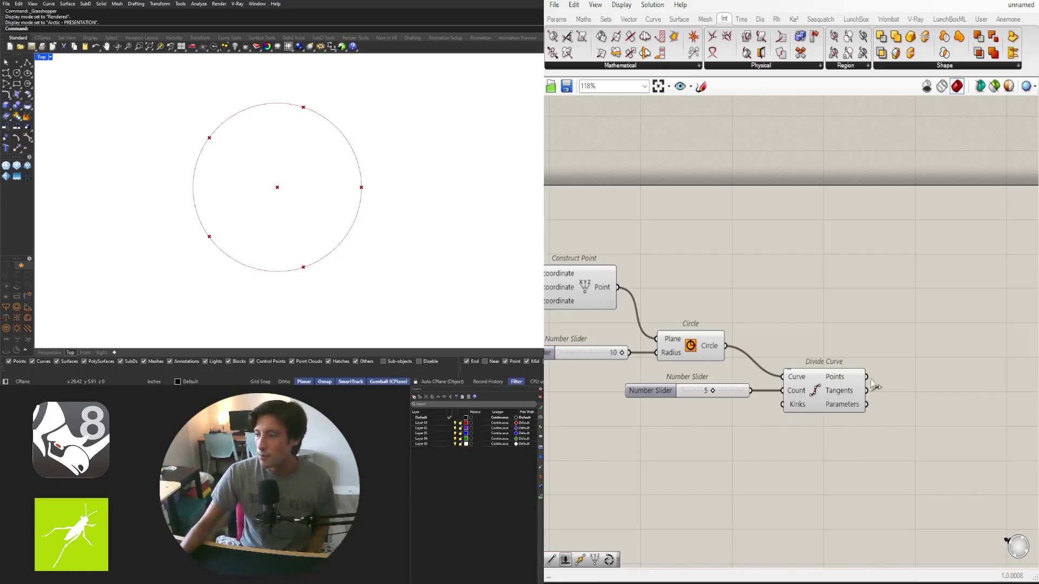
pyautogui.moveTo(828, 387); pyautogui.dragTo(820, 386)
pyautogui.moveTo(879, 376); pyautogui.dragTo(861, 295, button='right')
pyautogui.click(896, 304)
pyautogui.doubleClick(898, 309)
pyautogui.write('LINE')
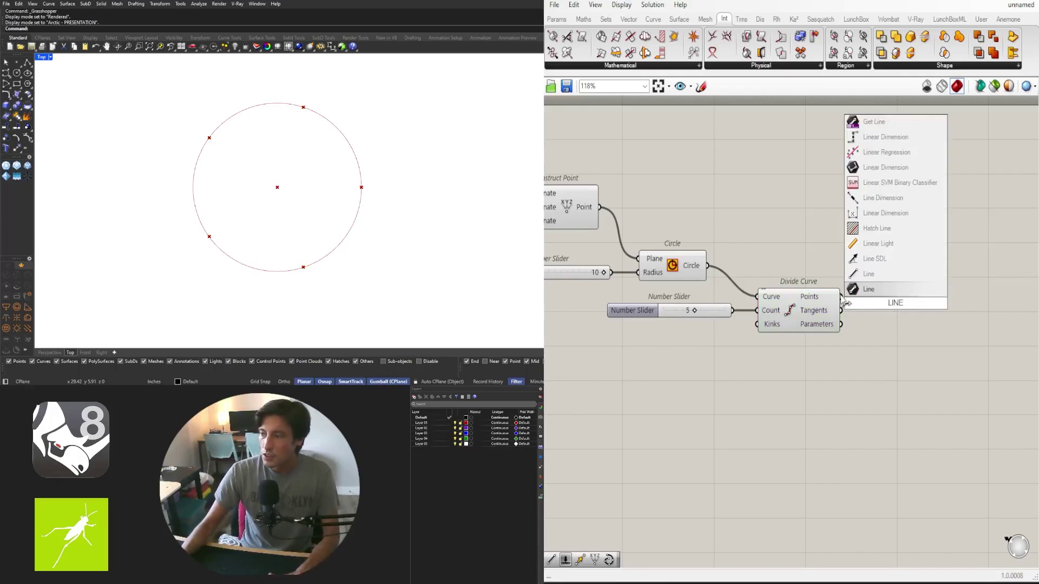
pyautogui.click(874, 291)
pyautogui.rightClick(760, 296)
pyautogui.click(850, 257)
pyautogui.click(900, 304)
pyautogui.press('Delete')
# Step: Add a Line component to the right of Divide Curve
pyautogui.doubleClick(901, 304)
pyautogui.write('LINE')
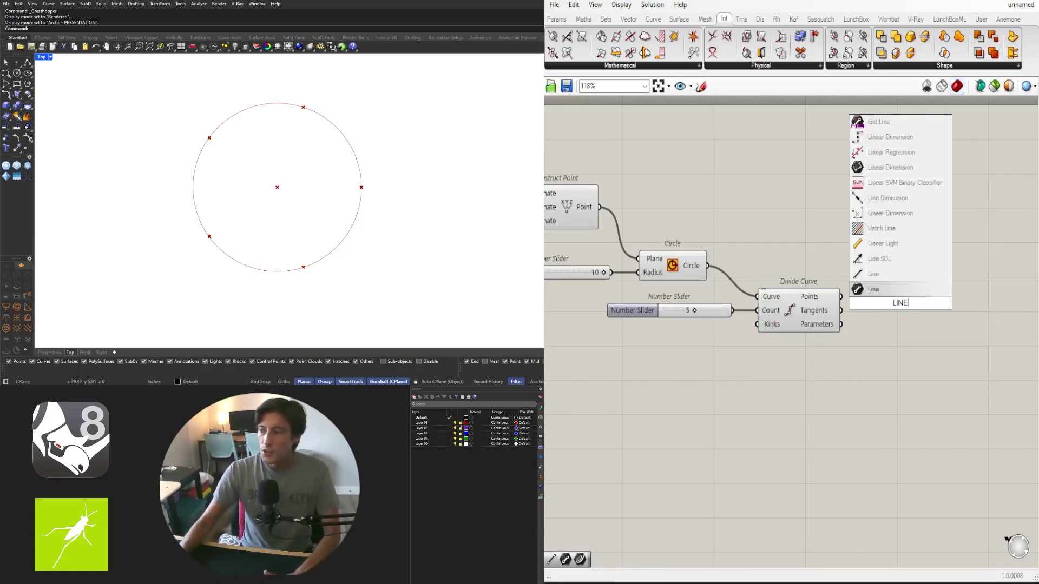
pyautogui.press('Return')
pyautogui.moveTo(899, 299); pyautogui.dragTo(961, 285)
# Step: Connect Divide Curve's Points output to both the Start Point and End Point of Line, and place Line closer to Divide Curve
pyautogui.moveTo(903, 332); pyautogui.dragTo(749, 353, button='right')
pyautogui.moveTo(686, 317); pyautogui.dragTo(765, 299)
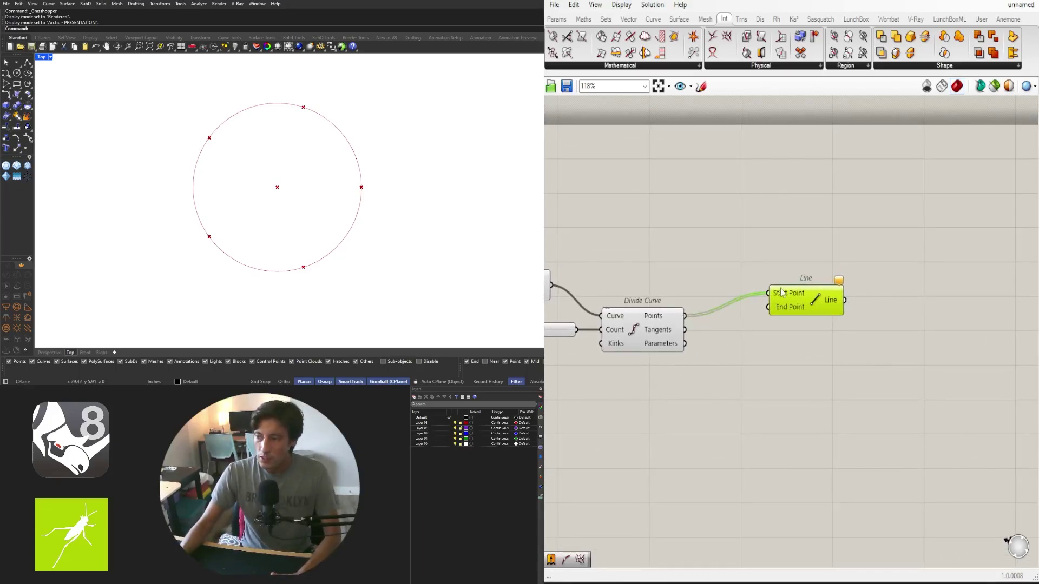
pyautogui.moveTo(696, 321); pyautogui.dragTo(767, 309)
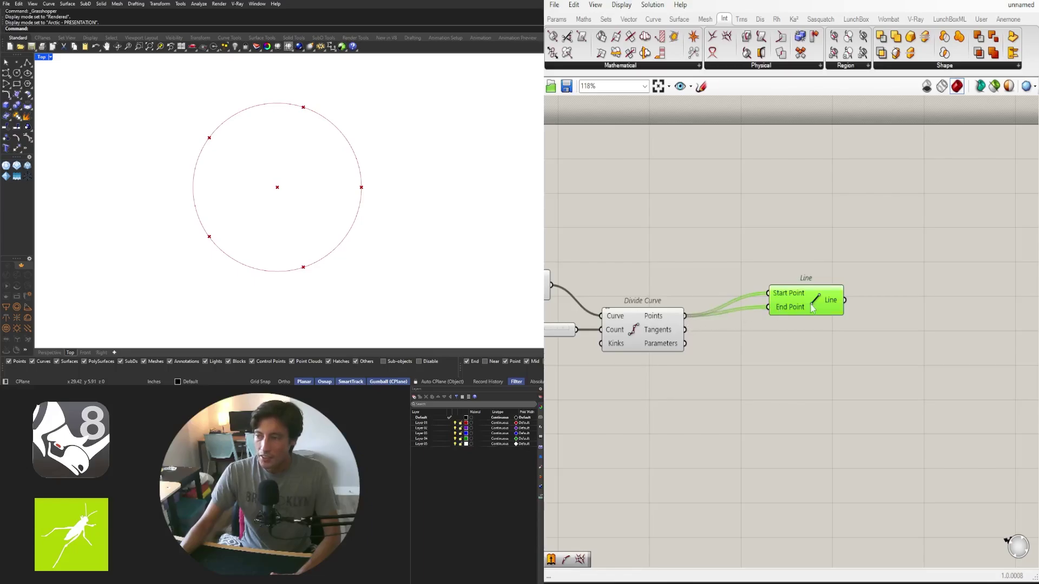
pyautogui.moveTo(811, 307); pyautogui.dragTo(779, 317)
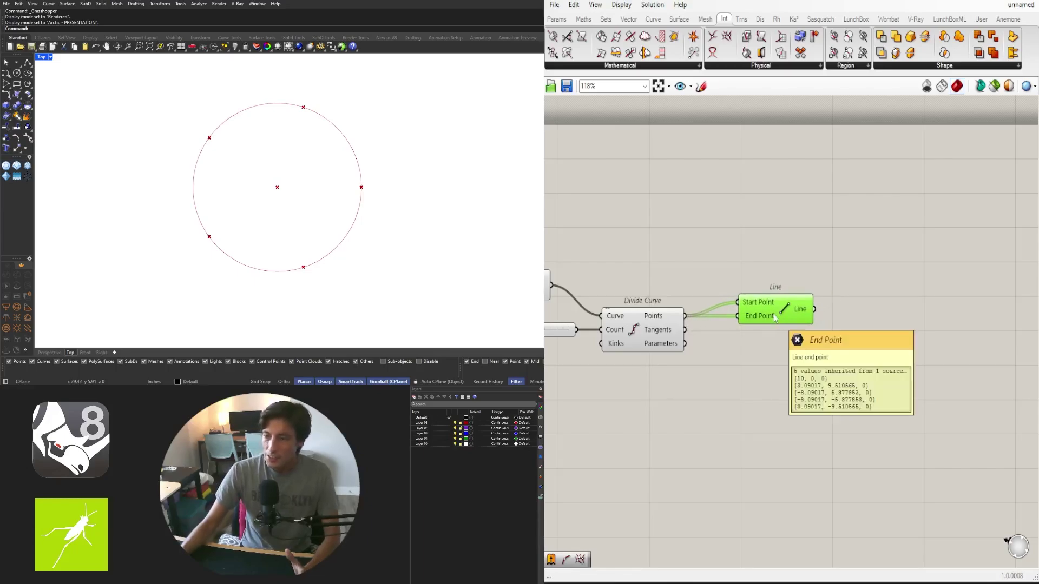
# Step: Graft the End Point input of the Line component and shift the component slightly away from Divide Curve
pyautogui.moveTo(750, 305)
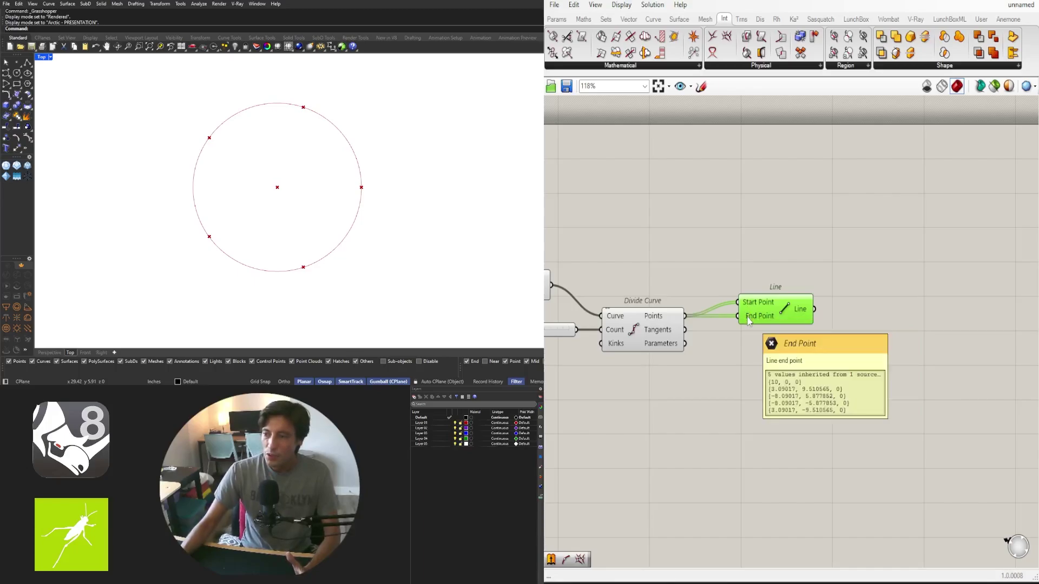
pyautogui.rightClick(750, 320)
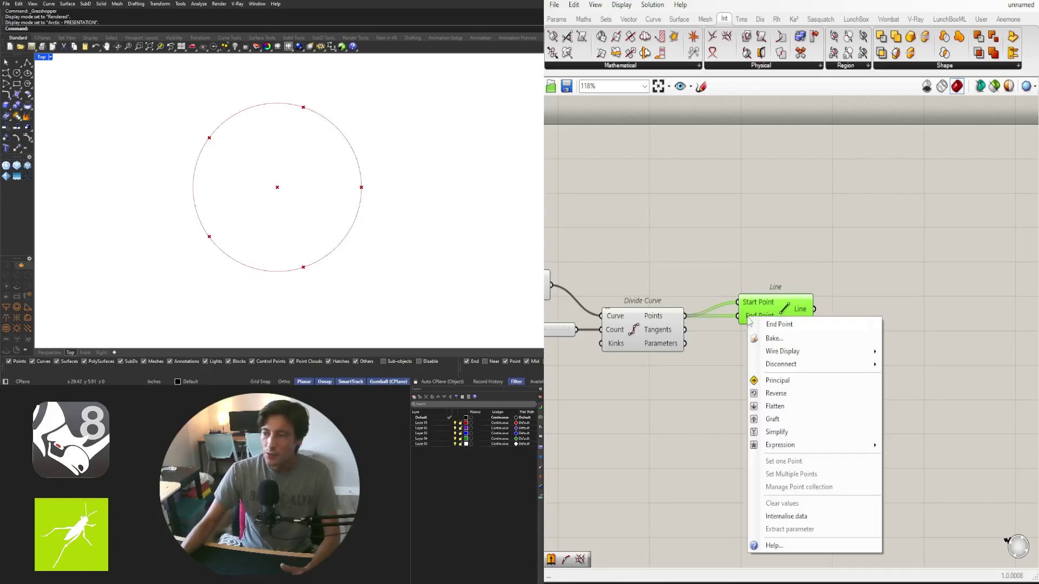
pyautogui.click(794, 421)
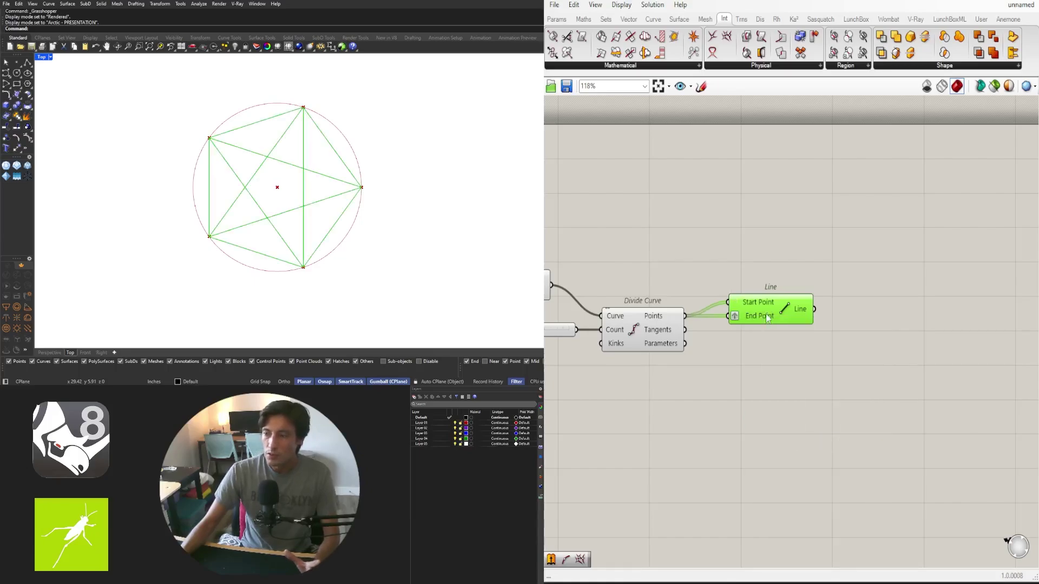
pyautogui.moveTo(766, 310); pyautogui.dragTo(773, 310)
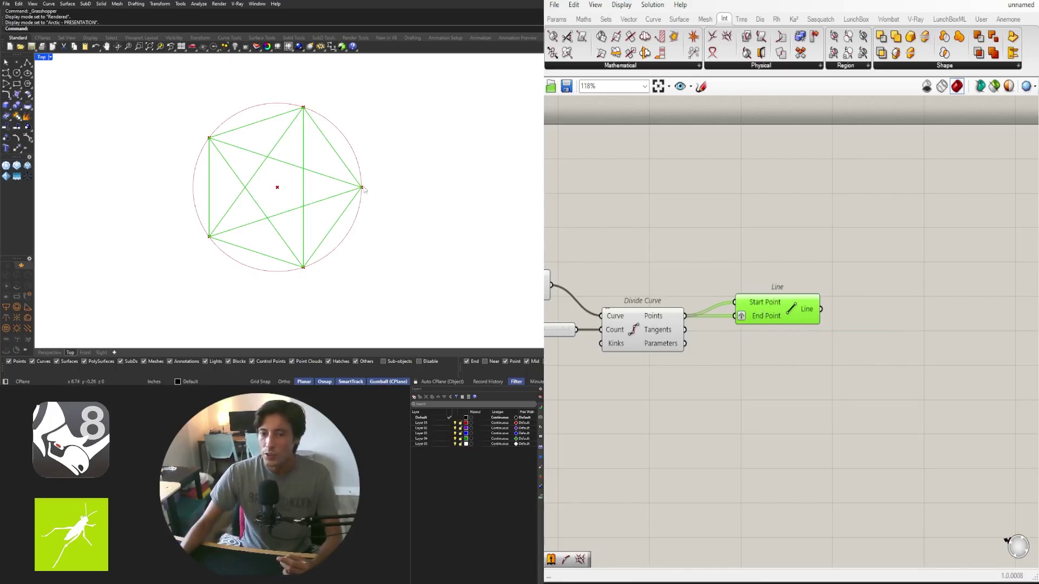
pyautogui.click(796, 258)
# Step: Test the Divide Curve count slider at 4, ending with a value of 6
pyautogui.moveTo(665, 291); pyautogui.dragTo(856, 293, button='right')
pyautogui.scroll(3, 692, 365)
pyautogui.scroll(2, 791, 307)
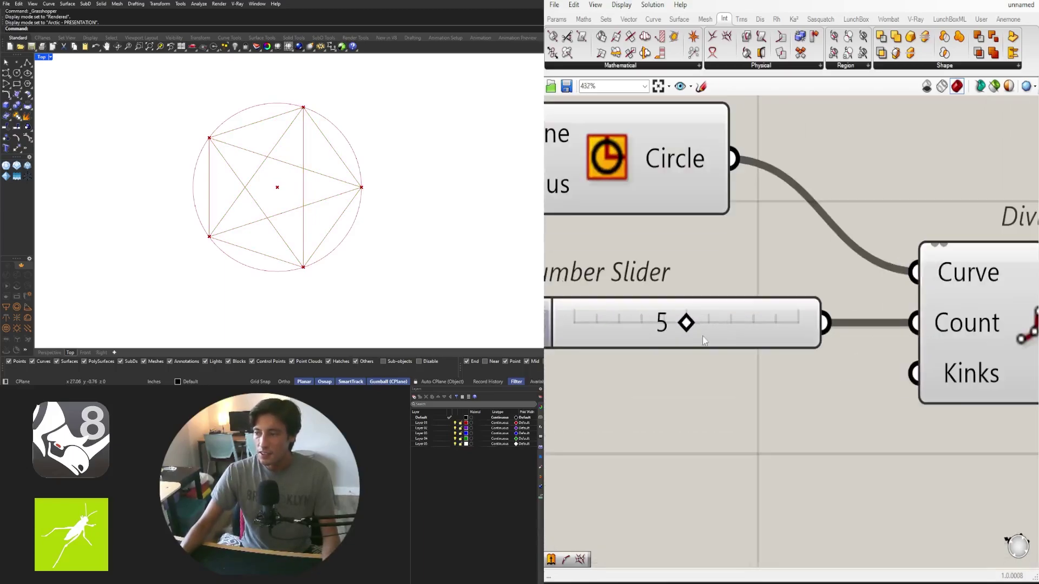
pyautogui.moveTo(686, 324); pyautogui.dragTo(645, 327)
pyautogui.moveTo(647, 329); pyautogui.dragTo(796, 348, button='right')
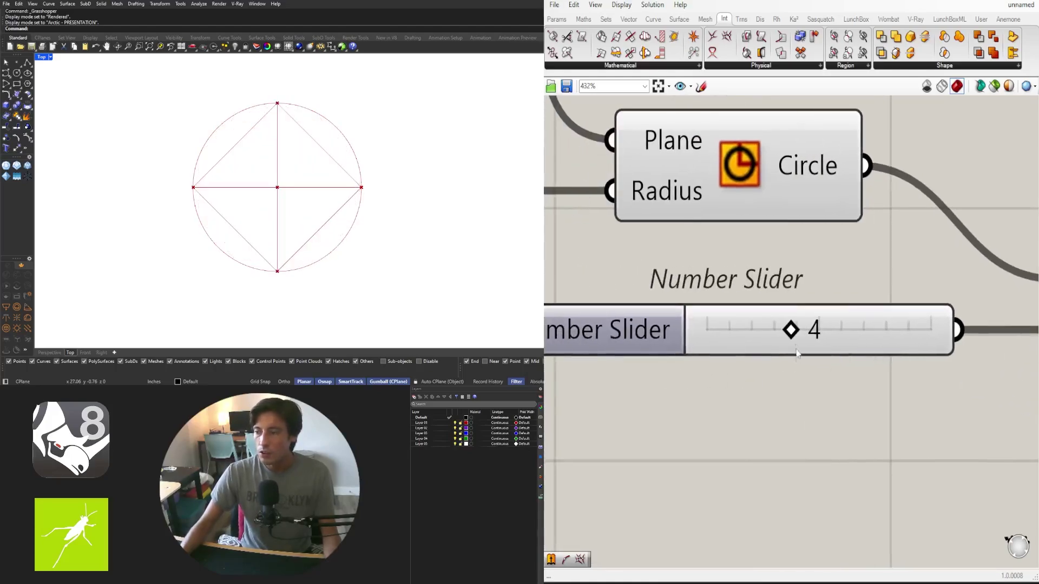
pyautogui.moveTo(790, 327); pyautogui.dragTo(847, 329)
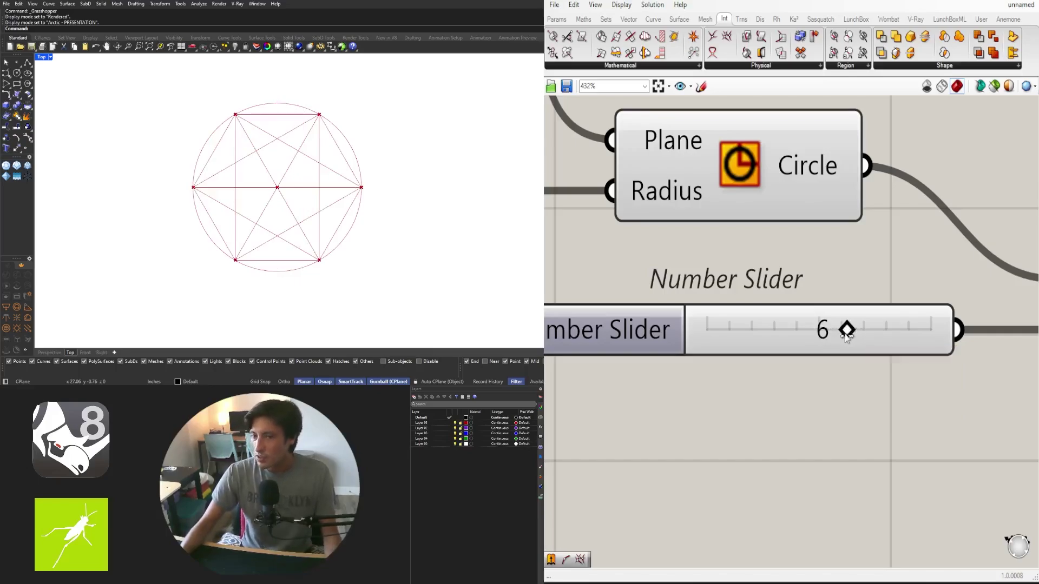
pyautogui.scroll(-3, 858, 280)
pyautogui.moveTo(851, 309); pyautogui.dragTo(718, 415, button='right')
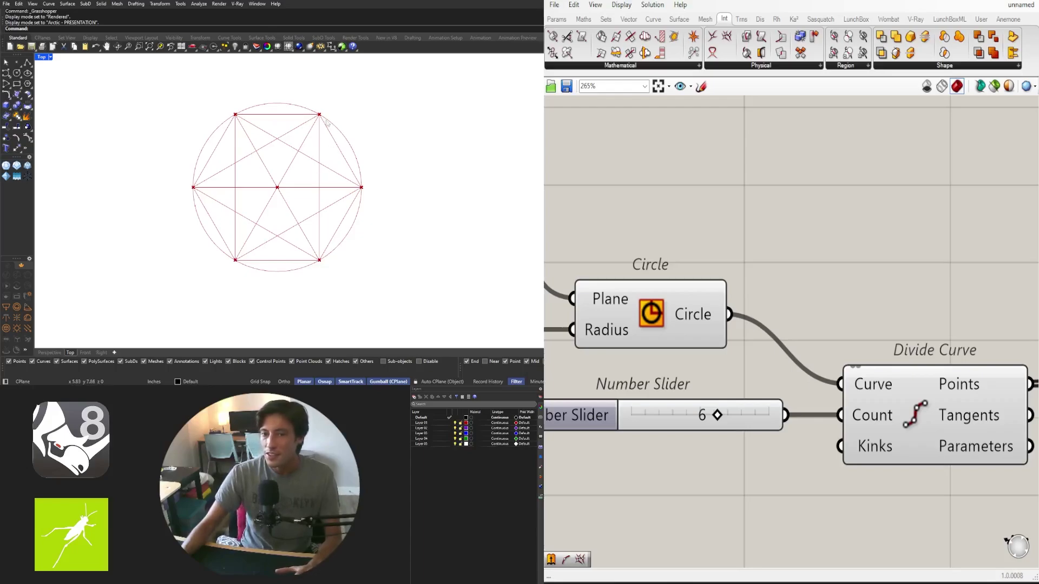
# Step: Add a Multiple Curves intersection component to the right of Line and connect the Line output to its Curves input
pyautogui.moveTo(1000, 447); pyautogui.dragTo(600, 411, button='right')
pyautogui.scroll(-3, 611, 410)
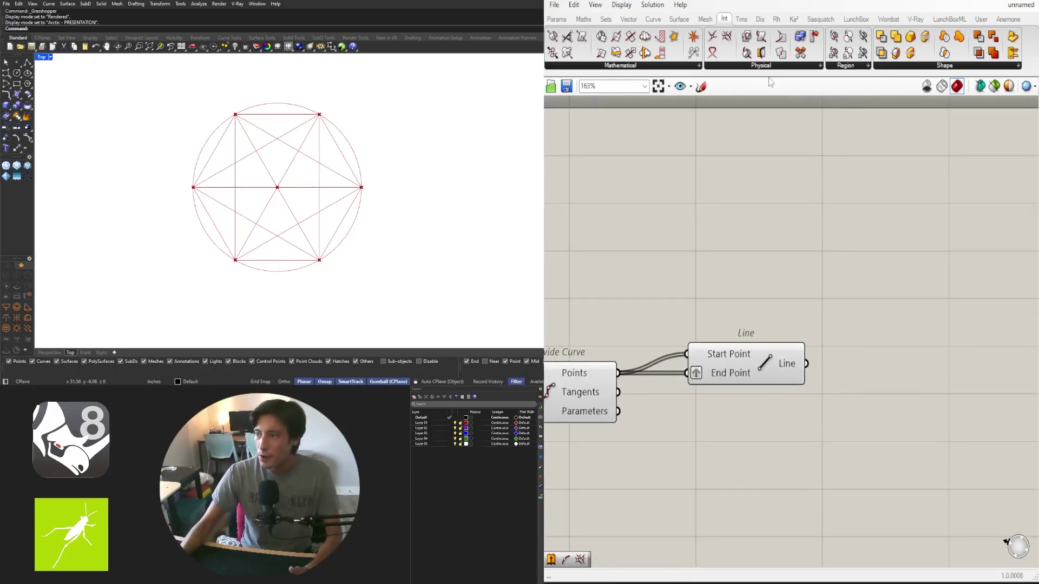
pyautogui.click(741, 65)
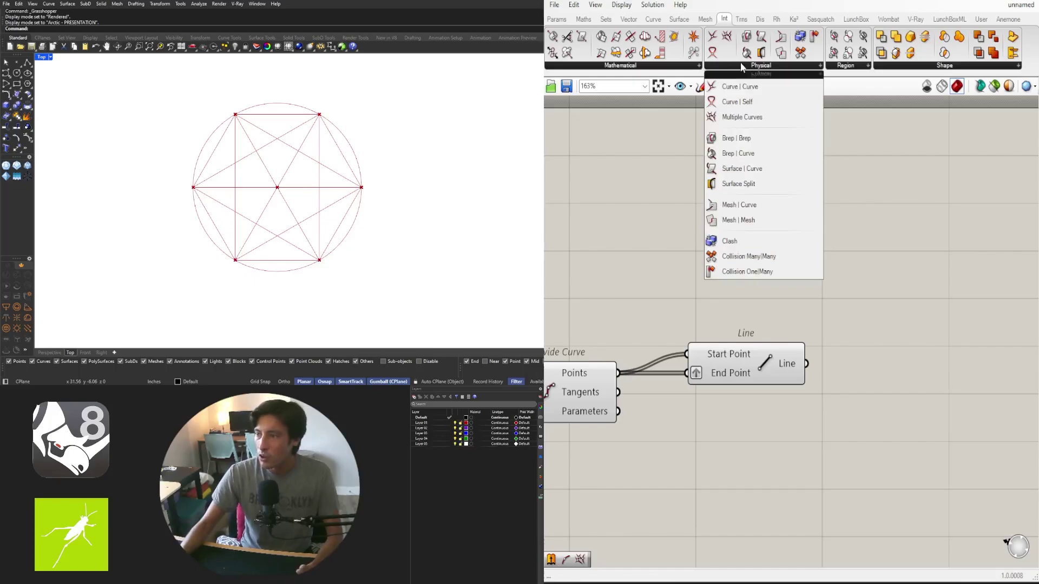
pyautogui.click(763, 118)
pyautogui.click(974, 384)
pyautogui.moveTo(936, 419); pyautogui.dragTo(836, 370, button='right')
pyautogui.moveTo(705, 315); pyautogui.dragTo(820, 316)
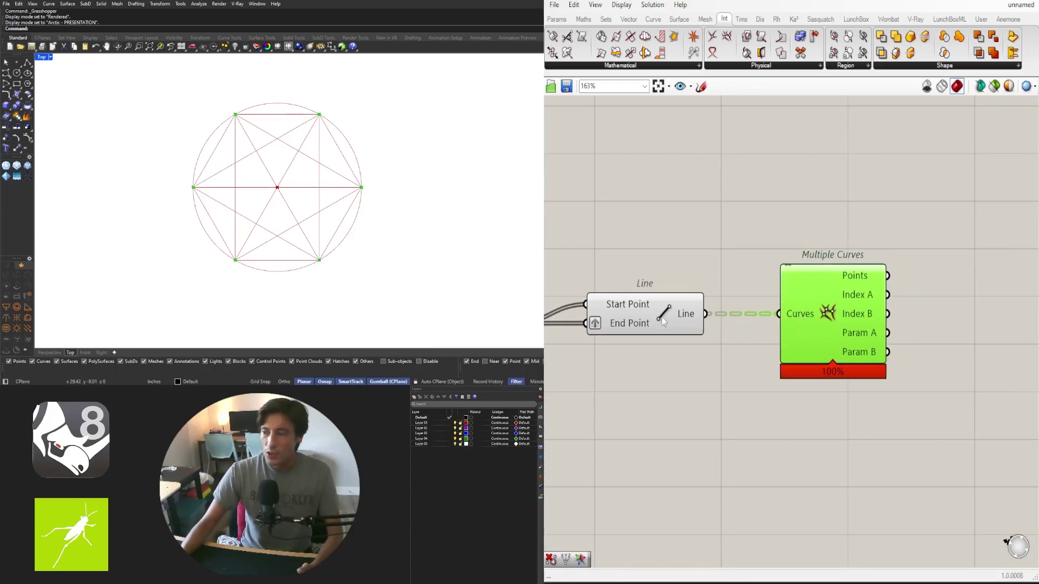
# Step: Flatten the Curves input of Multiple Curves and move the component slightly farther from Line
pyautogui.moveTo(692, 318)
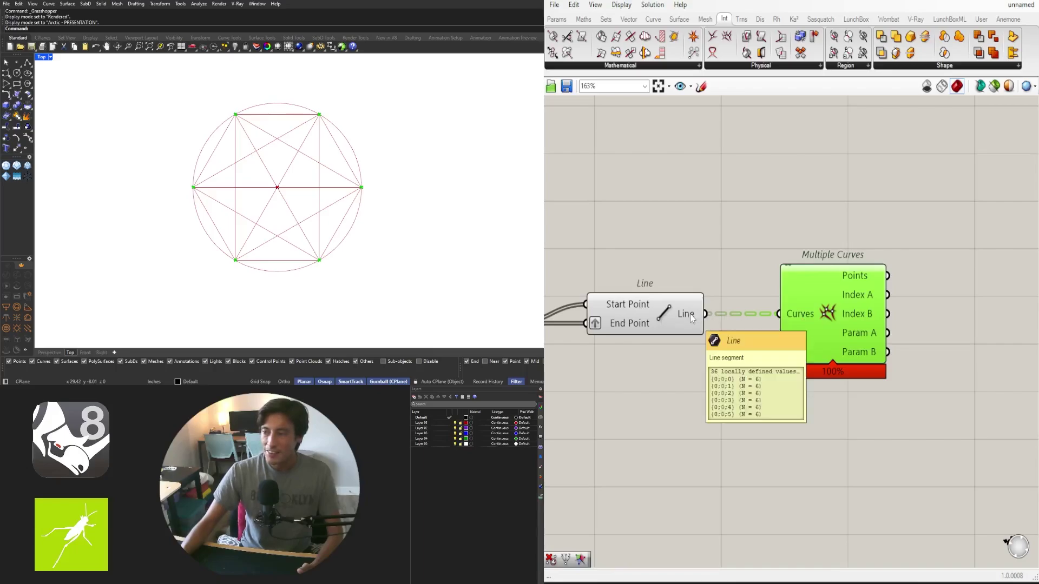
pyautogui.scroll(-3, 692, 319)
pyautogui.click(723, 335)
pyautogui.scroll(3, 747, 309)
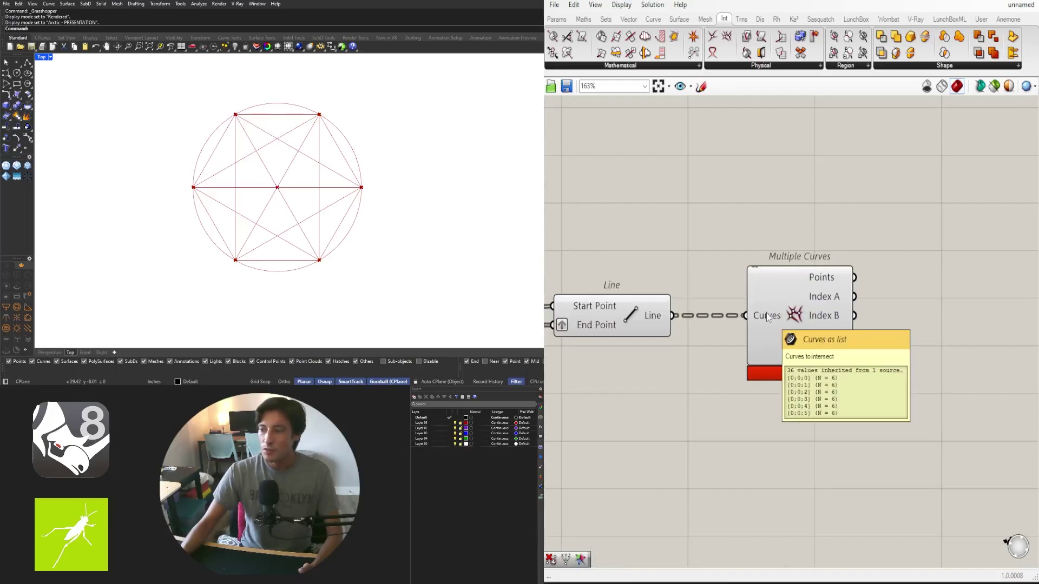
pyautogui.rightClick(767, 325)
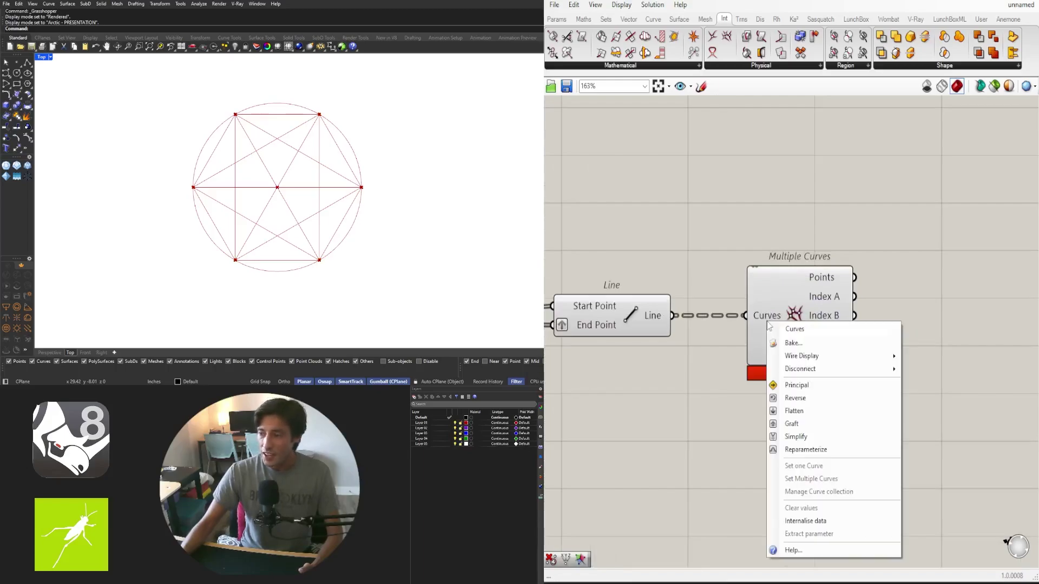
pyautogui.click(806, 411)
pyautogui.moveTo(786, 332); pyautogui.dragTo(844, 333)
pyautogui.click(833, 236)
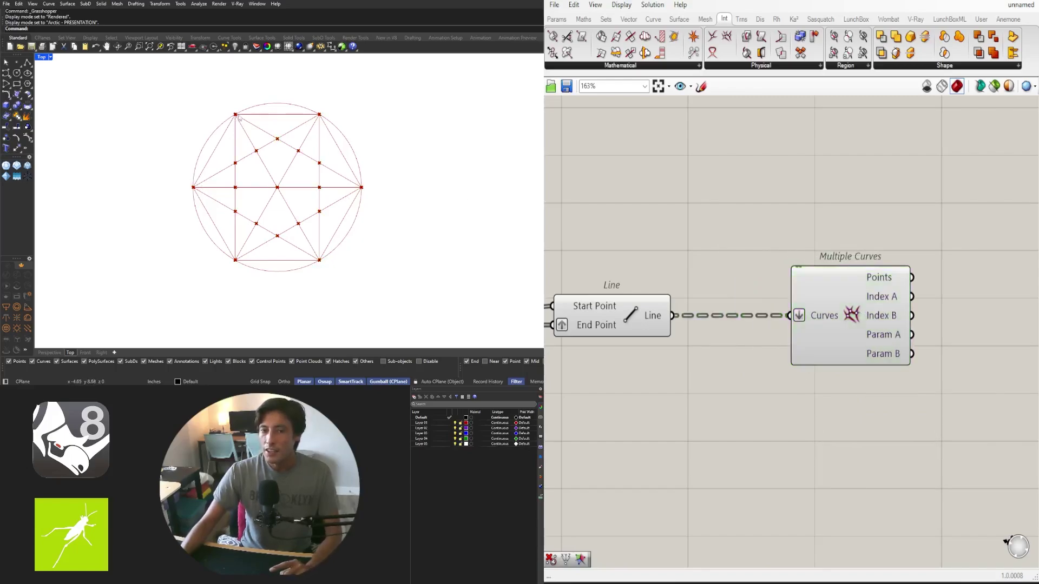
# Step: Set the Divide Curve count slider to 8
pyautogui.moveTo(568, 377); pyautogui.dragTo(752, 381, button='right')
pyautogui.moveTo(626, 370); pyautogui.dragTo(793, 369, button='right')
pyautogui.scroll(5, 617, 341)
pyautogui.moveTo(683, 370); pyautogui.dragTo(792, 370)
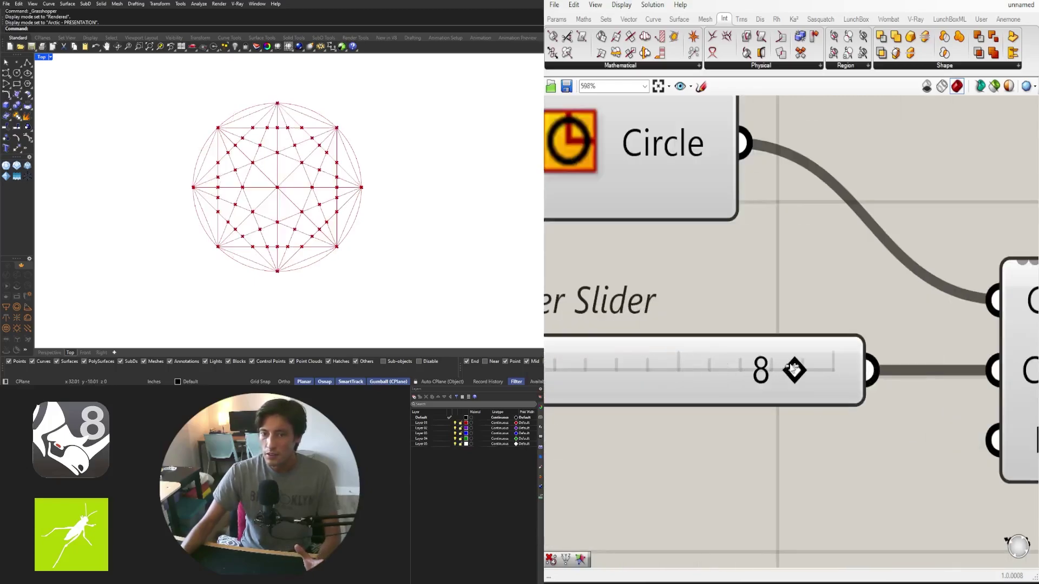
# Step: Move the Multiple Curves component closer to the Line component
pyautogui.scroll(-8, 786, 366)
pyautogui.moveTo(784, 396); pyautogui.dragTo(553, 391, button='right')
pyautogui.moveTo(992, 457); pyautogui.dragTo(628, 440, button='right')
pyautogui.scroll(-2, 803, 360)
pyautogui.moveTo(768, 346); pyautogui.dragTo(717, 347)
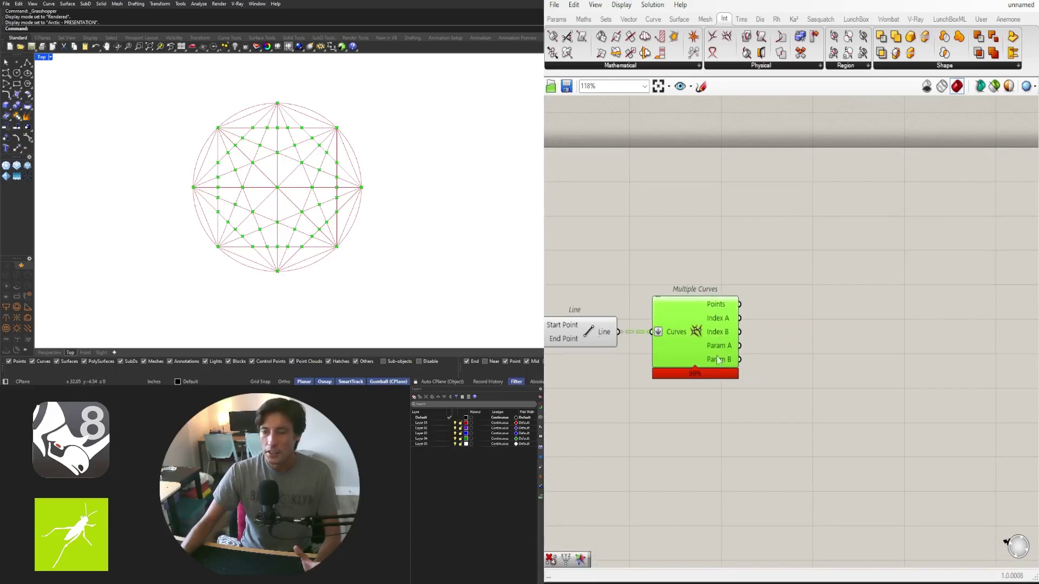
pyautogui.moveTo(703, 335); pyautogui.dragTo(855, 329, button='right')
pyautogui.moveTo(855, 330); pyautogui.dragTo(853, 330)
pyautogui.click(842, 237)
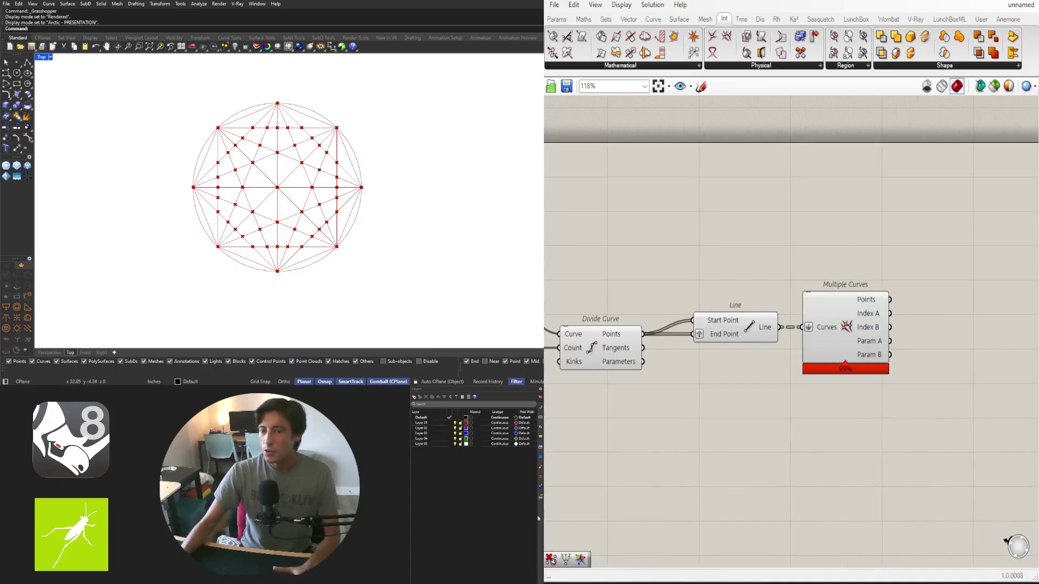
# Step: Examine the intersection points in the Top viewport and the data in the Points output of Multiple Curves for duplicates
pyautogui.click(852, 343)
pyautogui.moveTo(937, 361); pyautogui.dragTo(823, 348, button='right')
pyautogui.doubleClick(877, 326)
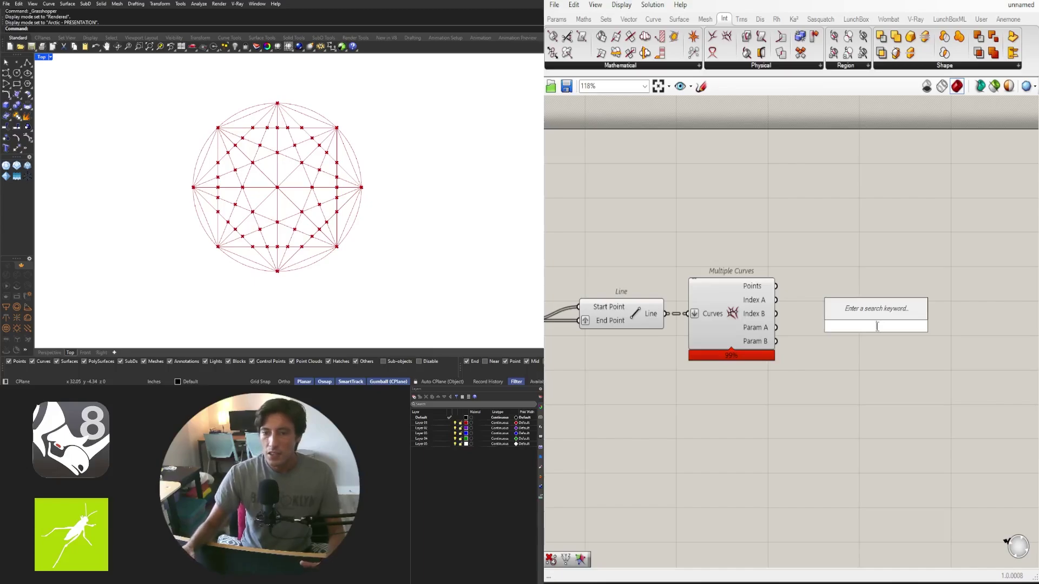
pyautogui.click(434, 144)
pyautogui.scroll(3, 324, 151)
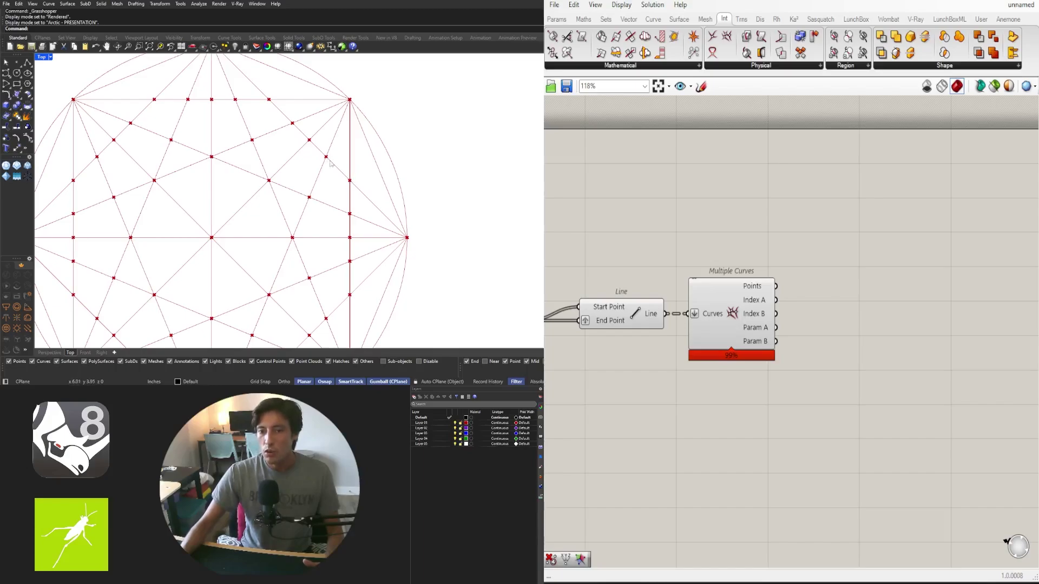
pyautogui.scroll(-2, 741, 266)
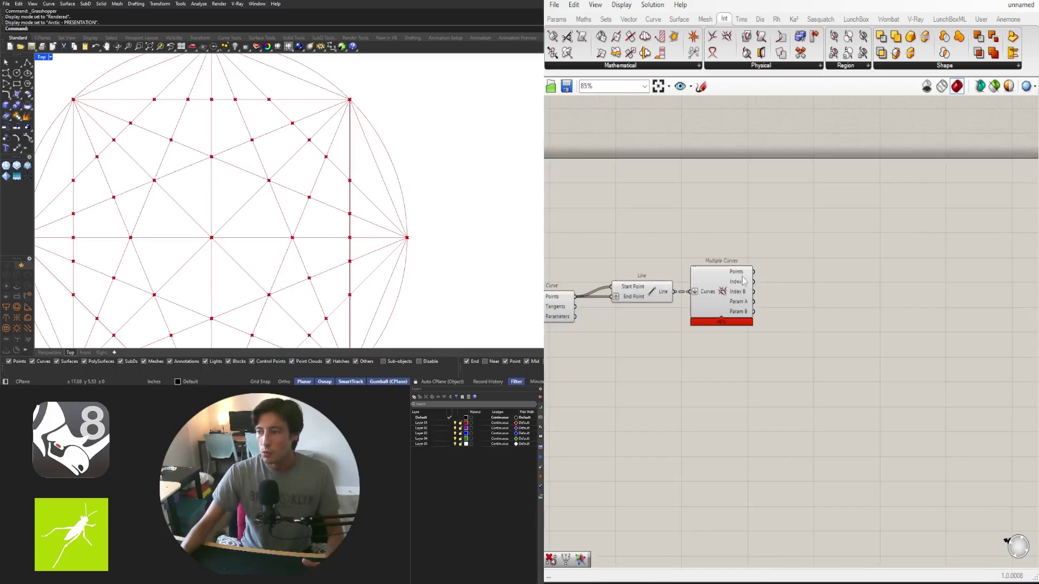
pyautogui.moveTo(741, 275)
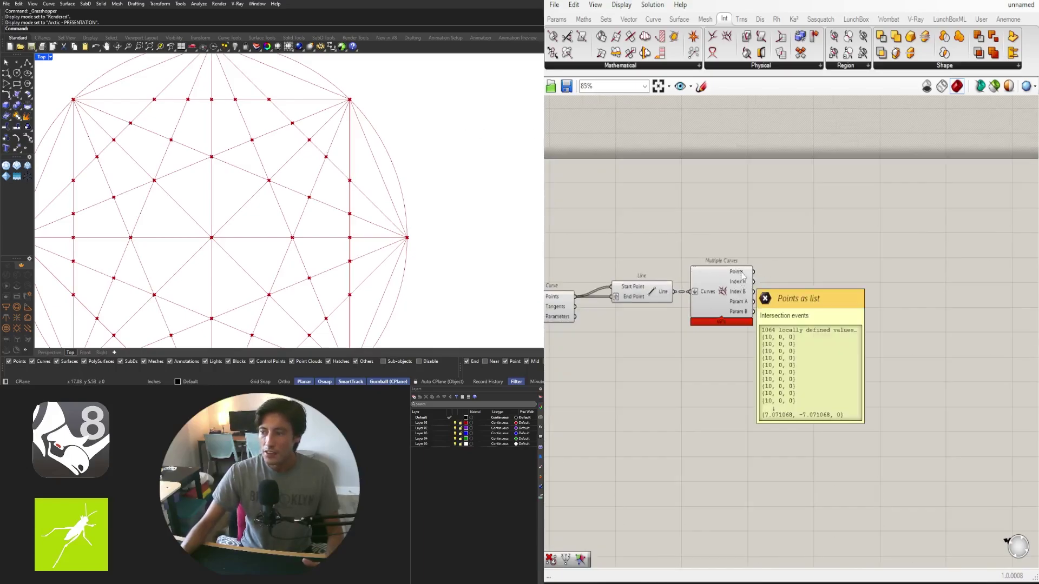
pyautogui.scroll(-4, 364, 130)
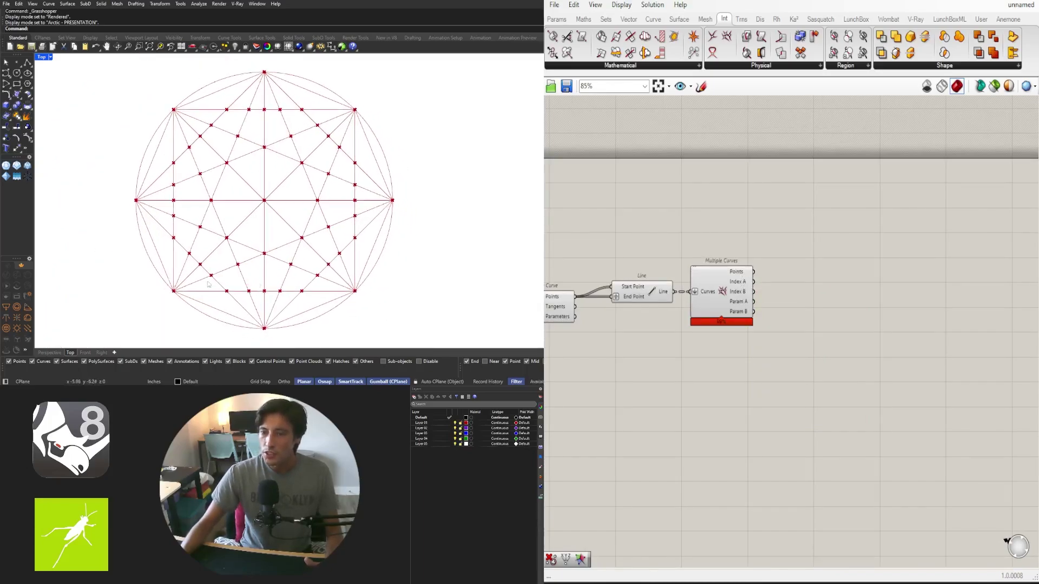
# Step: Add a Cull Duplicates component and connect the Points output of Multiple Curves to its Points input
pyautogui.doubleClick(832, 325)
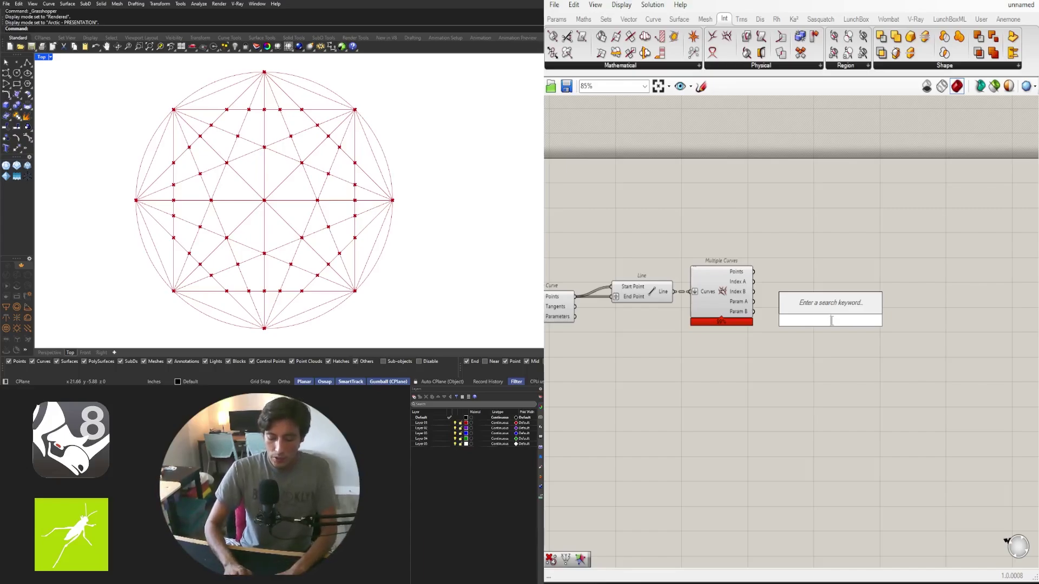
pyautogui.write('CULL')
pyautogui.press('Up')
pyautogui.press('Up')
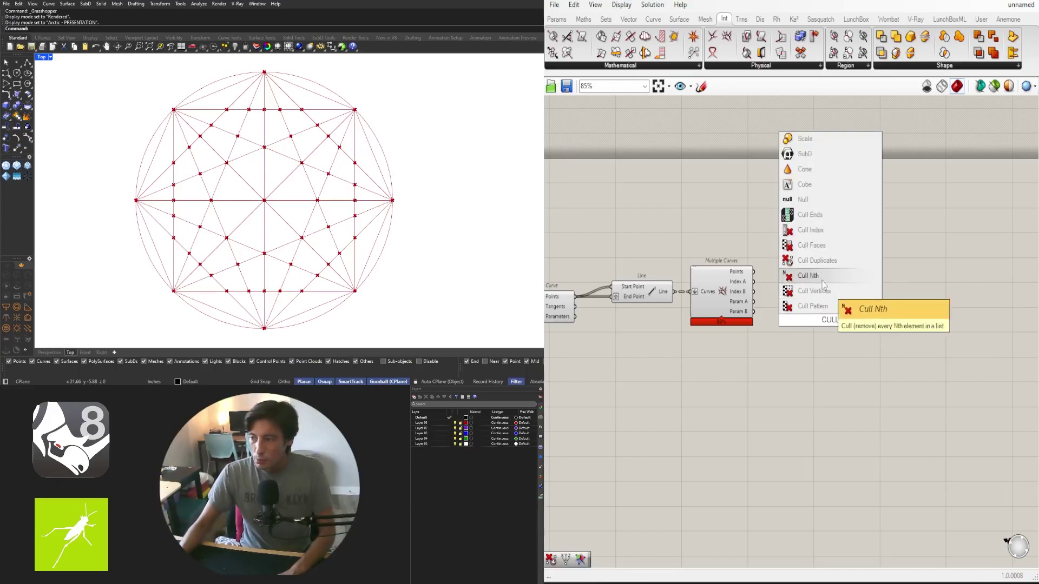
pyautogui.press('Up')
pyautogui.press('Return')
pyautogui.moveTo(828, 288); pyautogui.dragTo(830, 281)
pyautogui.moveTo(754, 272); pyautogui.dragTo(806, 332)
pyautogui.scroll(3, 832, 320)
pyautogui.moveTo(833, 323)
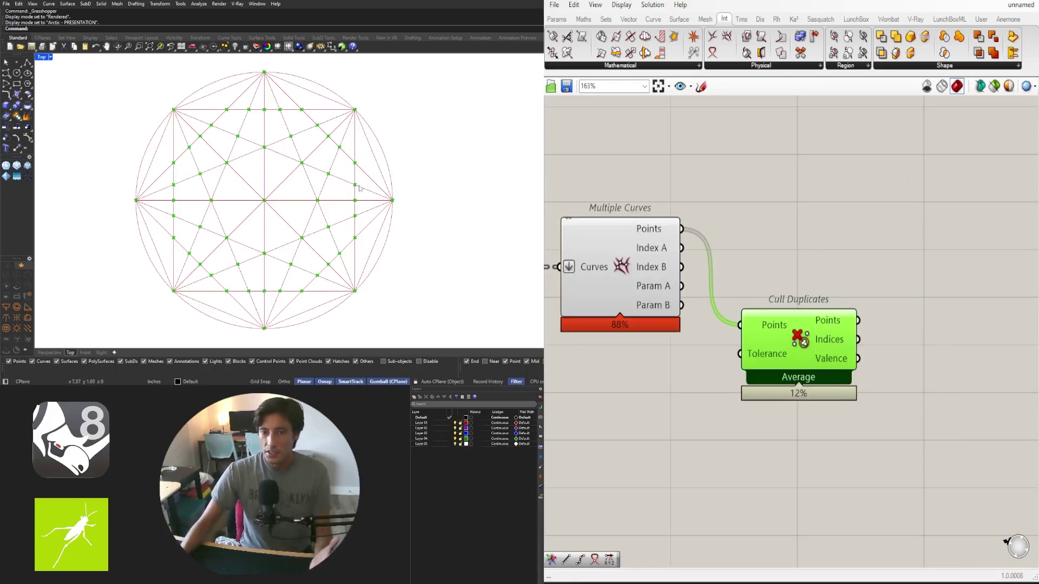
# Step: Set the Divide Curve count slider to 9 and nudge Cull Duplicates slightly farther from Multiple Curves
pyautogui.scroll(-5, 742, 331)
pyautogui.scroll(8, 776, 324)
pyautogui.moveTo(869, 277)
pyautogui.mouseDown()
pyautogui.moveTo(837, 276)
pyautogui.moveTo(881, 270)
pyautogui.mouseUp()
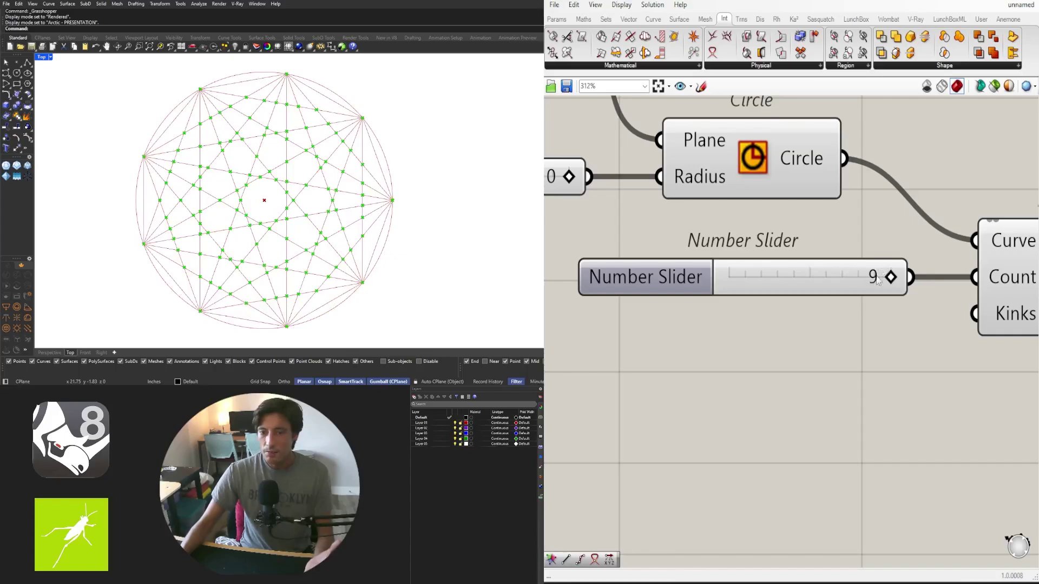
pyautogui.scroll(-6, 881, 270)
pyautogui.scroll(3, 866, 311)
pyautogui.moveTo(864, 309); pyautogui.dragTo(873, 309)
pyautogui.click(872, 412)
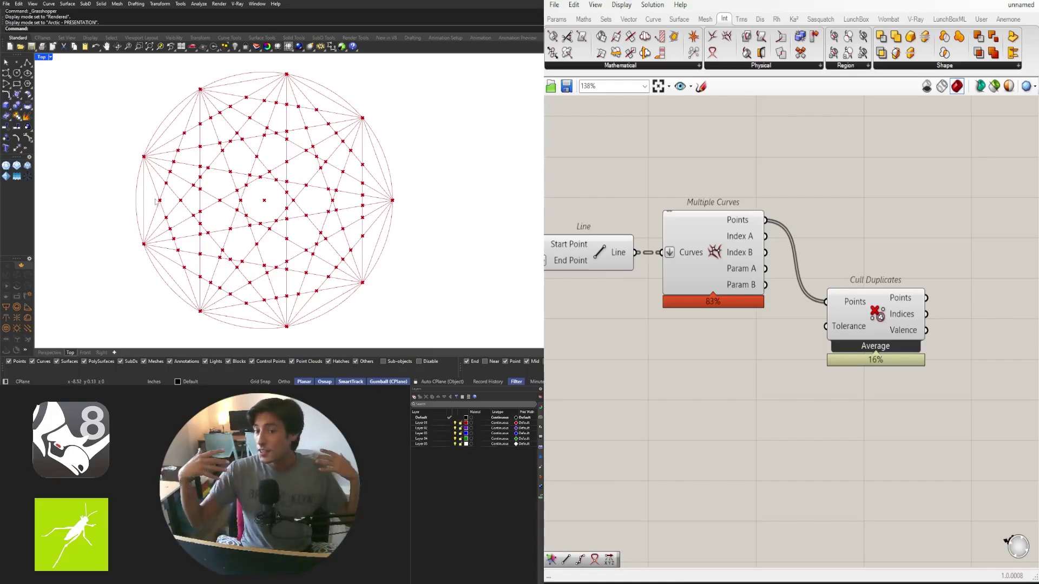
# Step: Add a number slider set to 0.0001 and connect it to the Tolerance input of Cull Duplicates
pyautogui.doubleClick(671, 362)
pyautogui.write('.0001')
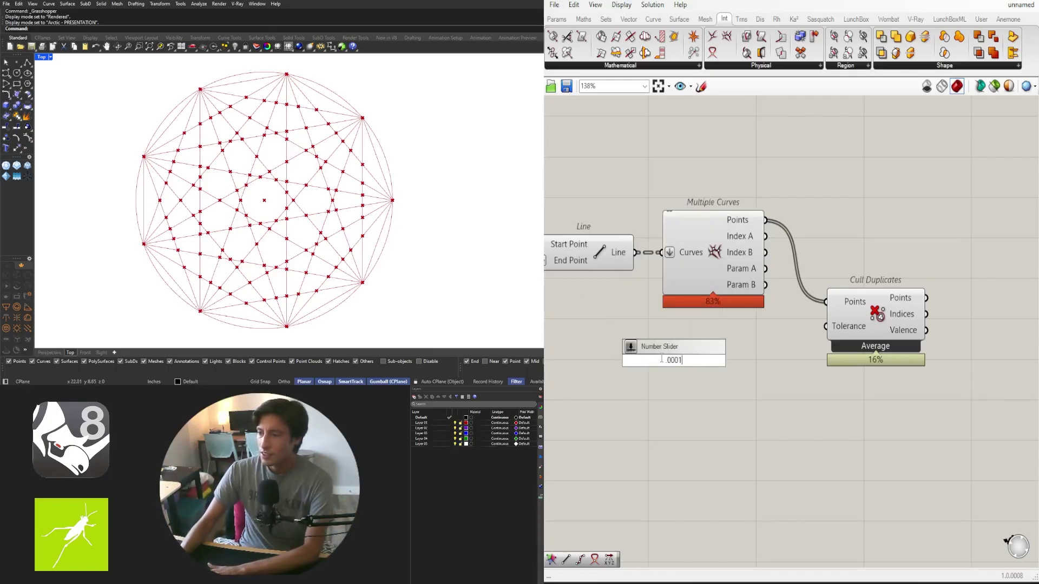
pyautogui.press('Return')
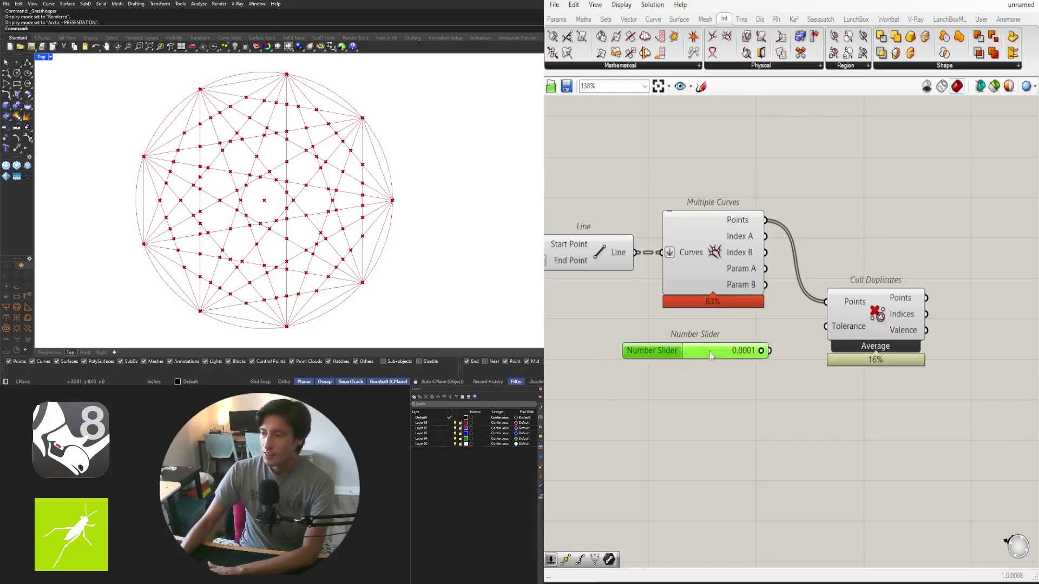
pyautogui.moveTo(790, 340); pyautogui.dragTo(851, 344)
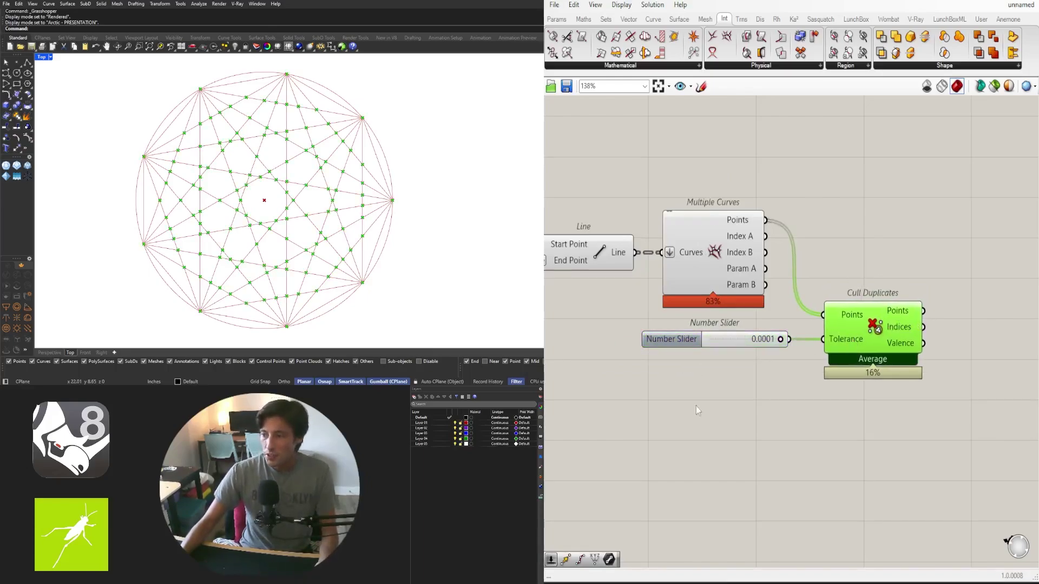
pyautogui.scroll(-5, 860, 400)
pyautogui.moveTo(881, 405); pyautogui.dragTo(824, 231)
pyautogui.click(832, 236)
# Step: Review the definition from Construct Point to Cull Duplicates against the circle, lines and points in the Top viewport
pyautogui.moveTo(923, 260); pyautogui.dragTo(734, 271, button='right')
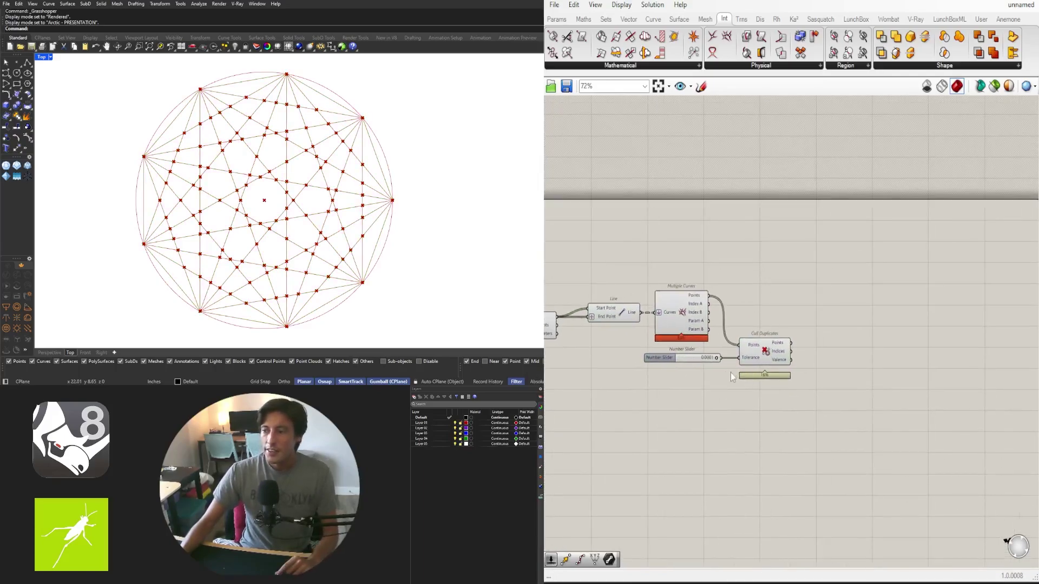
pyautogui.scroll(2, 703, 376)
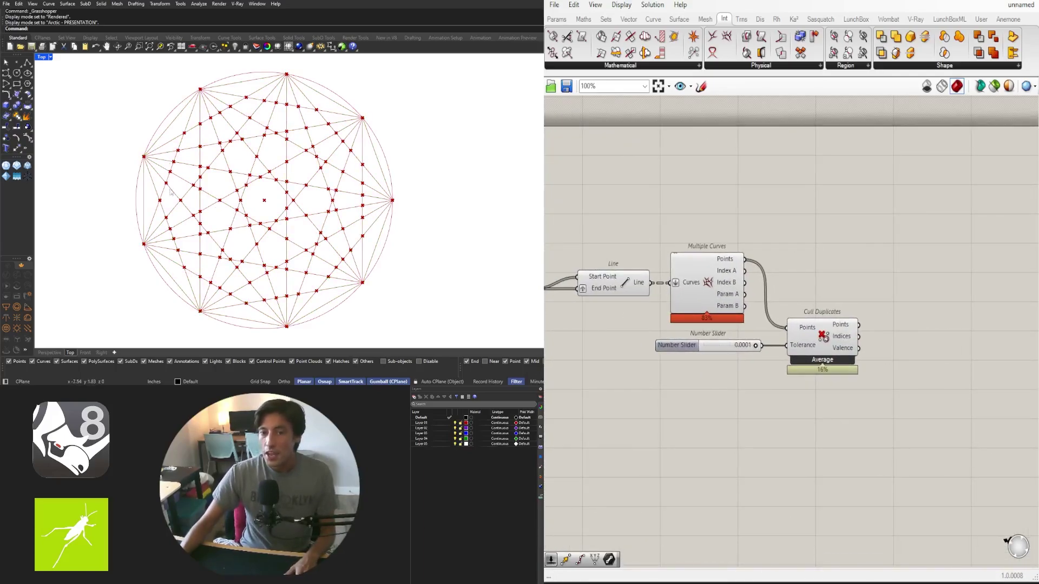
pyautogui.moveTo(180, 202); pyautogui.dragTo(186, 204, button='right')
pyautogui.scroll(-3, 596, 476)
pyautogui.moveTo(596, 476); pyautogui.dragTo(799, 430, button='right')
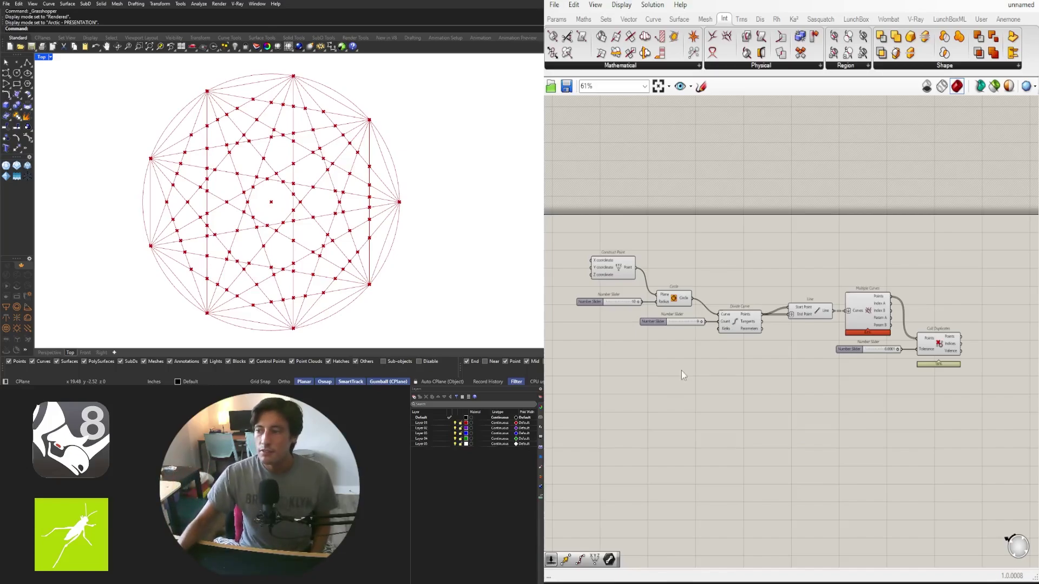
pyautogui.scroll(1, 673, 303)
pyautogui.click(750, 323)
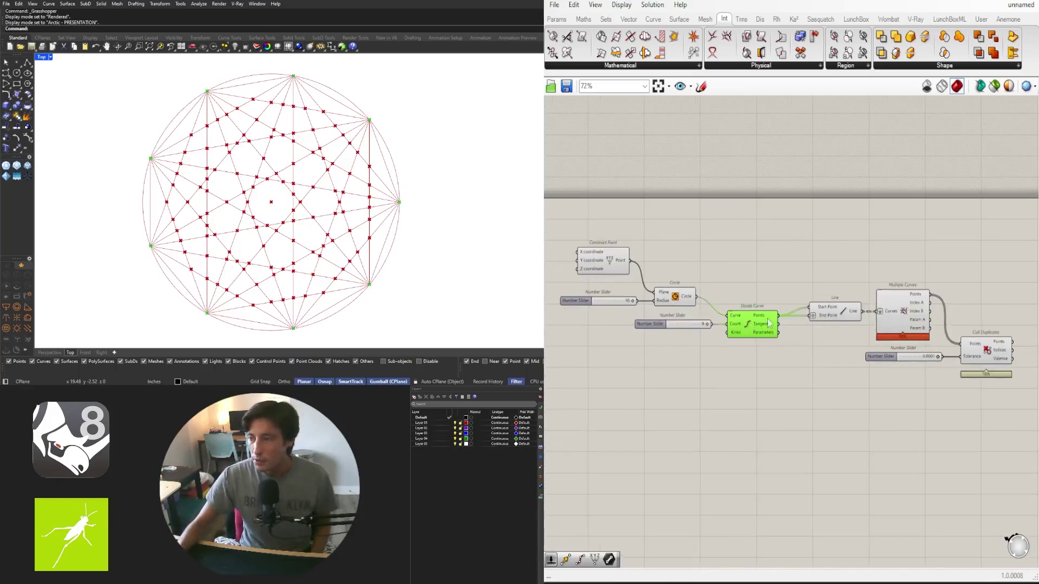
pyautogui.click(943, 395)
pyautogui.moveTo(996, 361); pyautogui.dragTo(822, 343, button='right')
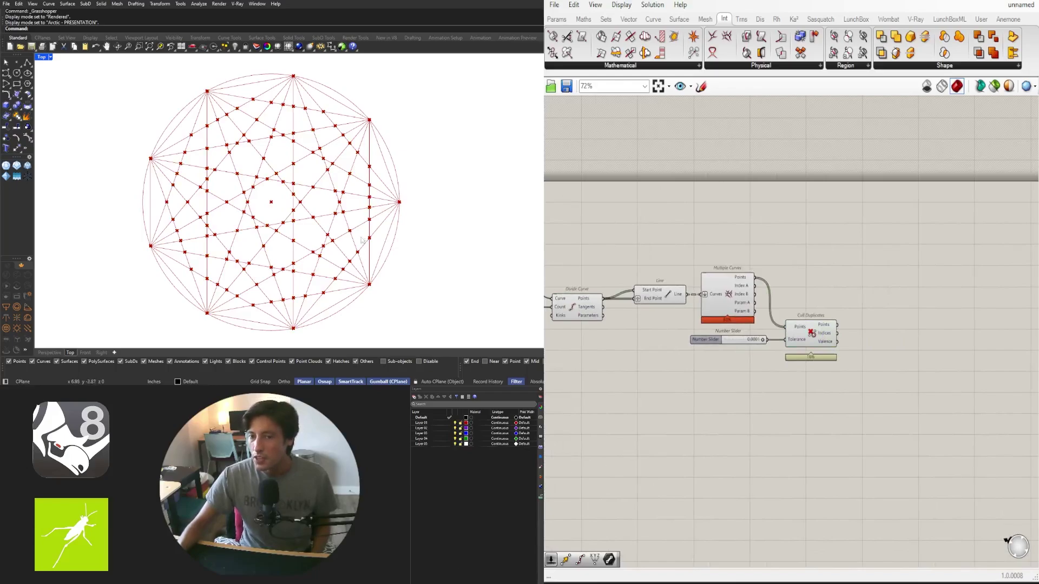
pyautogui.moveTo(749, 360); pyautogui.dragTo(794, 352, button='right')
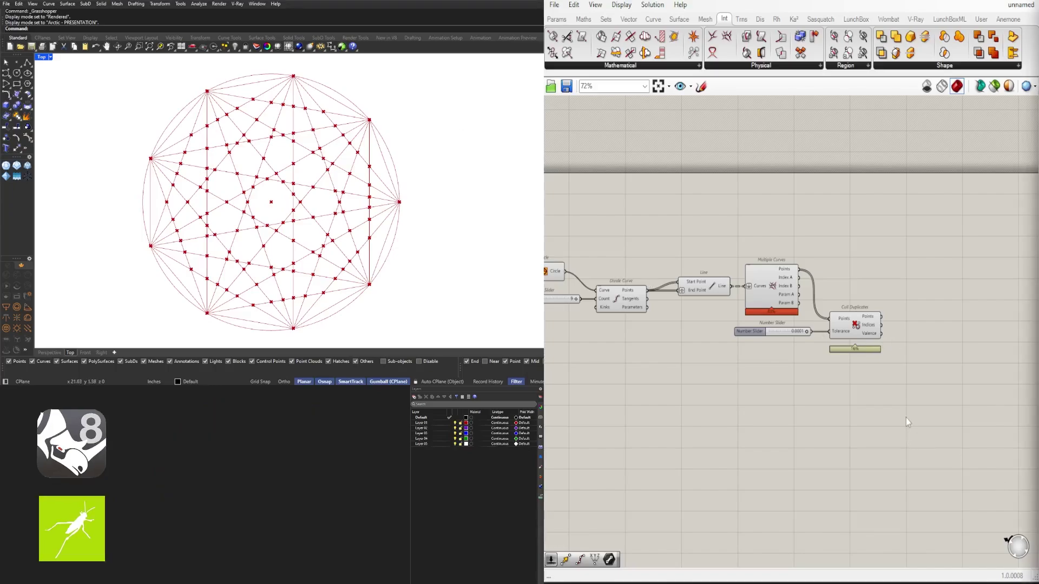
# Step: Nudge Cull Duplicates slightly farther from Multiple Curves and inspect the list in its Points output
pyautogui.click(857, 325)
pyautogui.moveTo(881, 363); pyautogui.dragTo(816, 337, button='right')
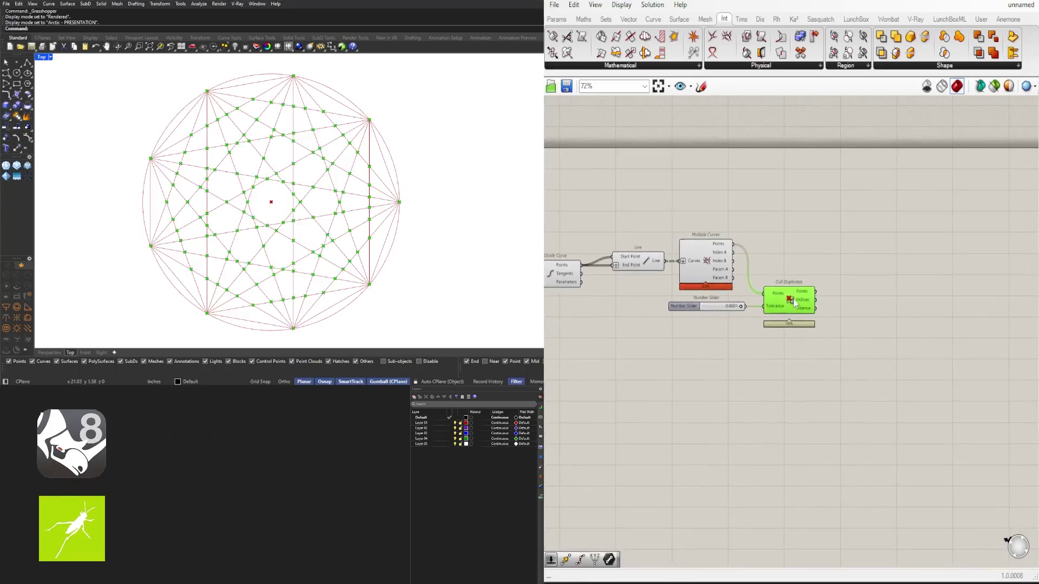
pyautogui.moveTo(793, 301); pyautogui.dragTo(801, 301)
pyautogui.moveTo(816, 297)
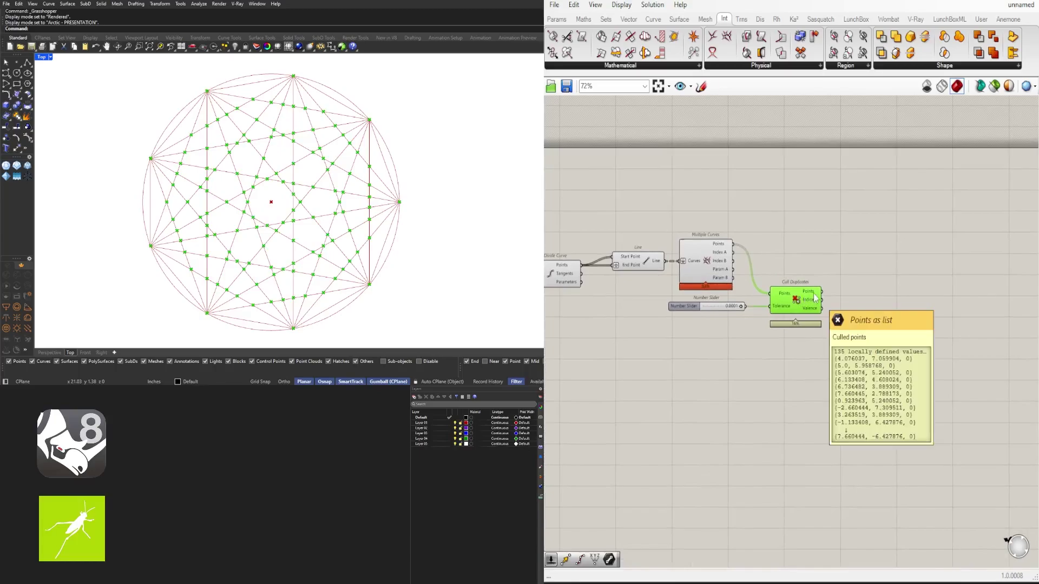
# Step: Add a Voronoi component after Cull Duplicates and connect the culled Points output to its Points input
pyautogui.moveTo(837, 304); pyautogui.dragTo(722, 296, button='right')
pyautogui.doubleClick(815, 326)
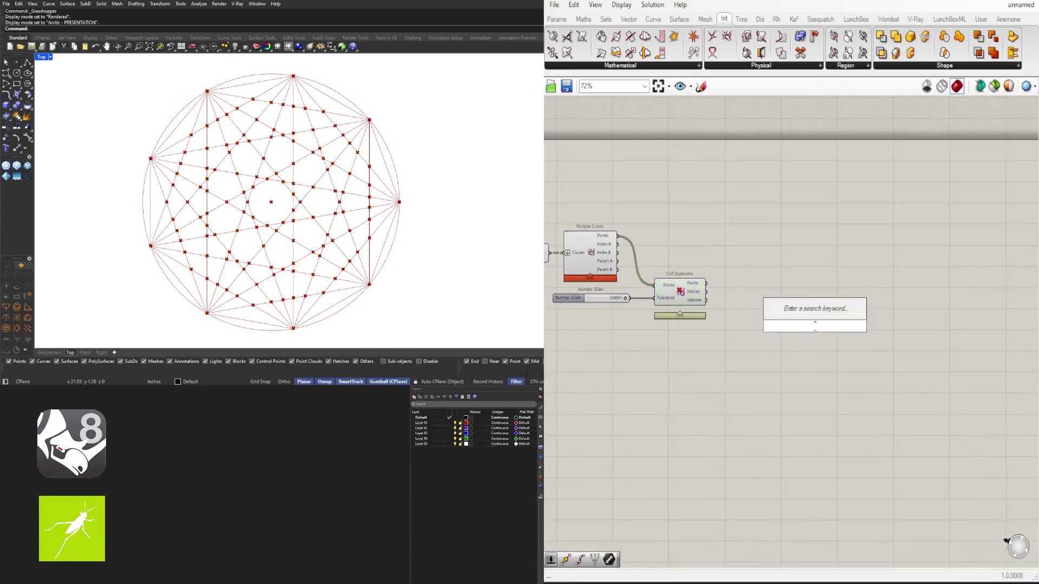
pyautogui.write('VORO')
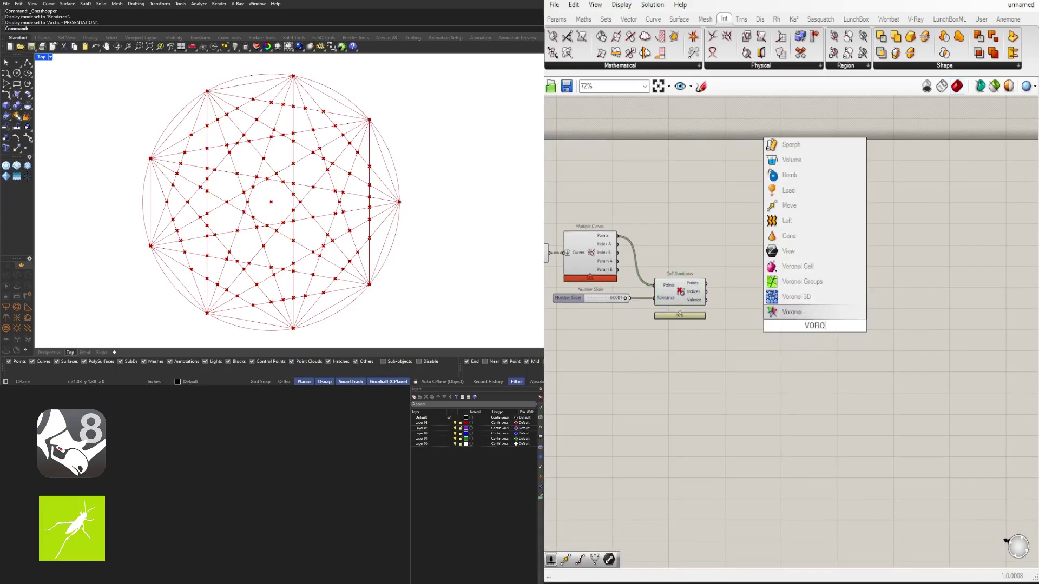
pyautogui.write('NO')
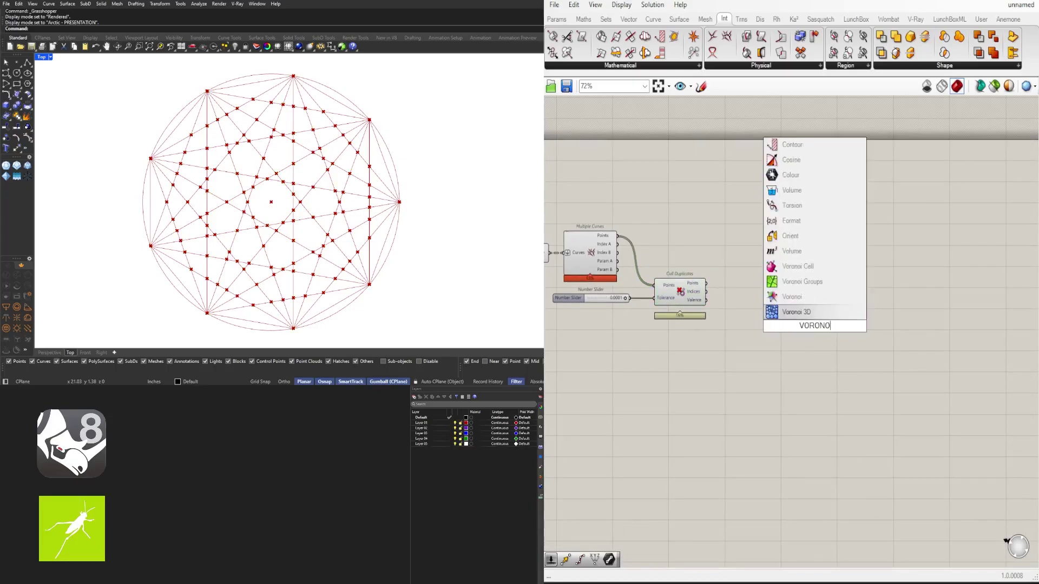
pyautogui.click(784, 303)
pyautogui.scroll(3, 768, 308)
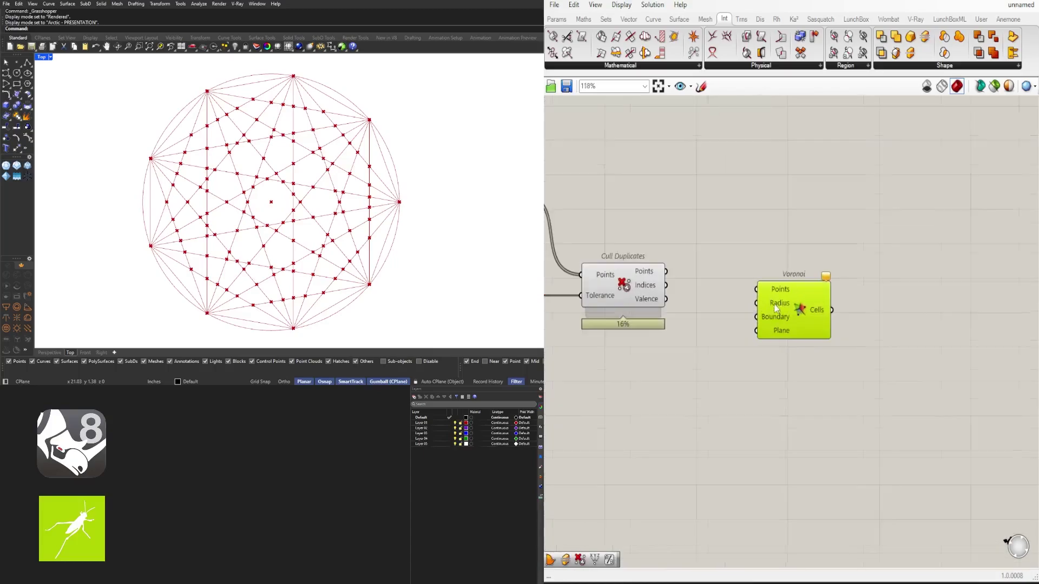
pyautogui.moveTo(741, 292); pyautogui.dragTo(802, 287, button='right')
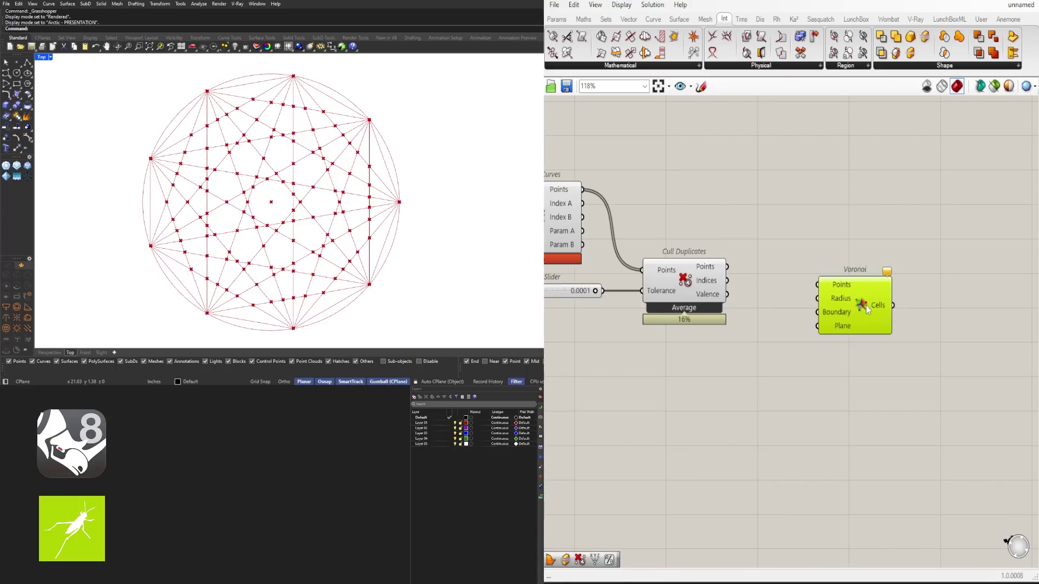
pyautogui.moveTo(866, 309)
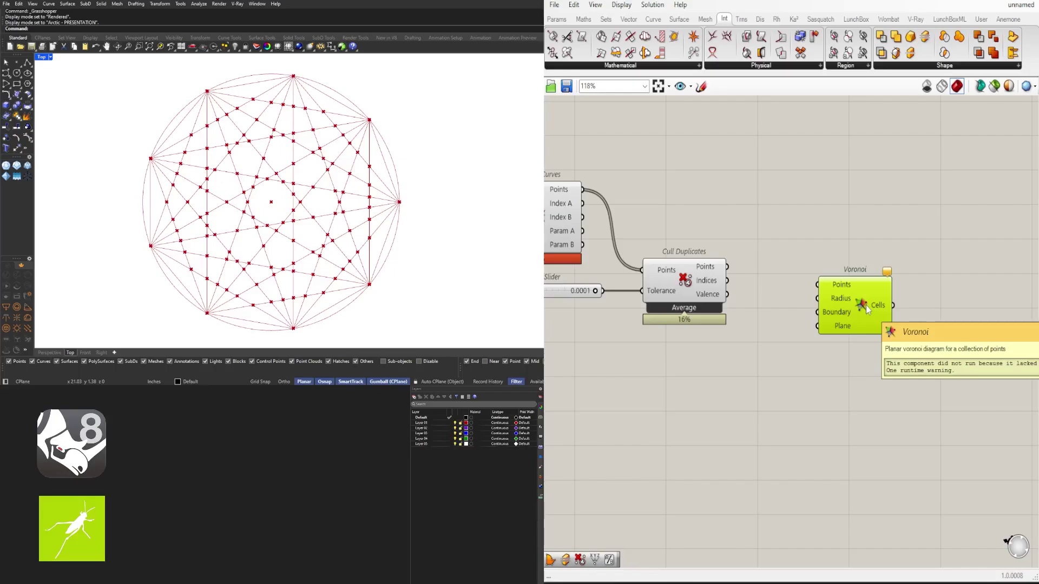
pyautogui.moveTo(727, 266); pyautogui.dragTo(829, 352)
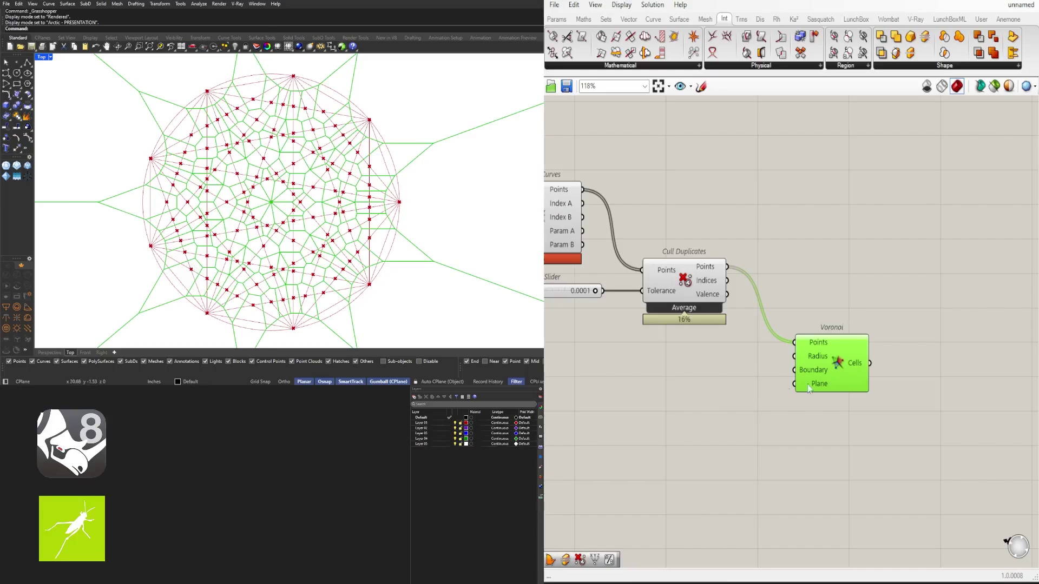
pyautogui.moveTo(835, 377); pyautogui.dragTo(812, 350)
pyautogui.click(700, 388)
# Step: Turn off the preview of the Multiple Curves and Cull Duplicates components
pyautogui.moveTo(681, 382); pyautogui.dragTo(844, 395, button='right')
pyautogui.moveTo(862, 378); pyautogui.dragTo(709, 187)
pyautogui.scroll(1, 767, 149)
pyautogui.middleClick(767, 149)
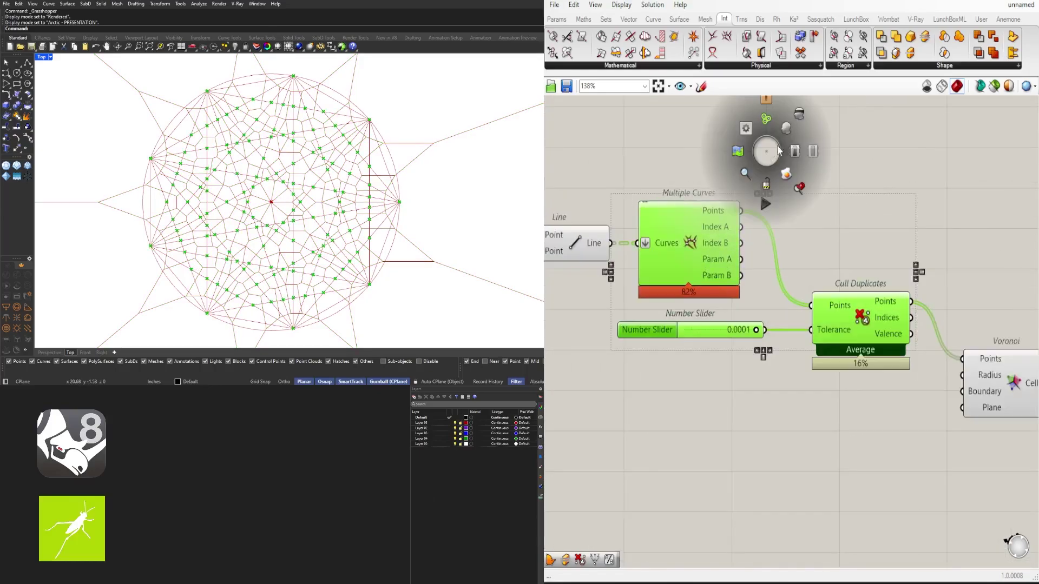
pyautogui.click(800, 115)
# Step: Turn off the preview of the Divide Curve and Line components
pyautogui.scroll(-3, 884, 200)
pyautogui.moveTo(845, 401); pyautogui.dragTo(658, 221)
pyautogui.middleClick(705, 223)
pyautogui.click(738, 189)
pyautogui.click(947, 238)
# Step: Examine the Voronoi pattern in the Top viewport and nudge the Voronoi component slightly farther from Cull Duplicates
pyautogui.moveTo(1003, 323); pyautogui.dragTo(730, 298, button='right')
pyautogui.scroll(2, 730, 297)
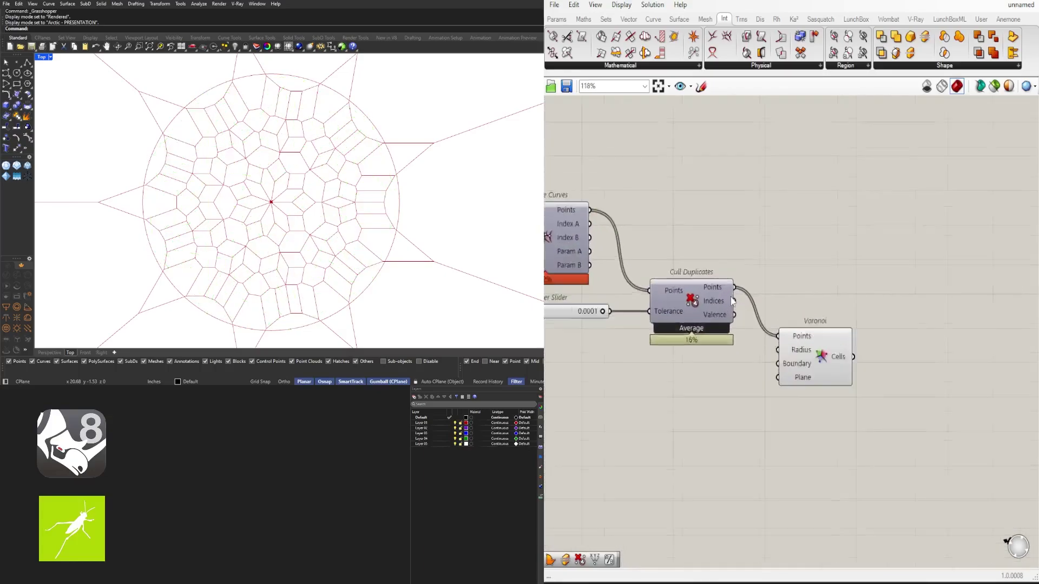
pyautogui.scroll(1, 731, 301)
pyautogui.click(721, 297)
pyautogui.click(772, 299)
pyautogui.moveTo(866, 367); pyautogui.dragTo(877, 365)
pyautogui.click(820, 261)
pyautogui.scroll(-6, 322, 200)
pyautogui.scroll(6, 293, 204)
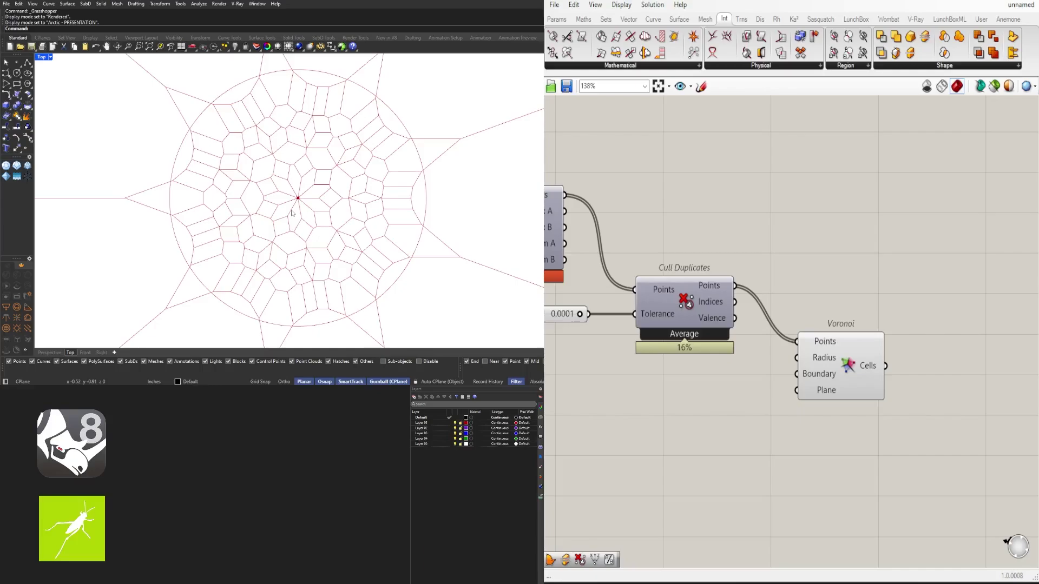
pyautogui.moveTo(839, 370); pyautogui.dragTo(853, 383)
pyautogui.click(773, 423)
# Step: Test the Voronoi pattern with the Divide Curve count slider at 7 and return the slider to 9
pyautogui.scroll(-2, 727, 430)
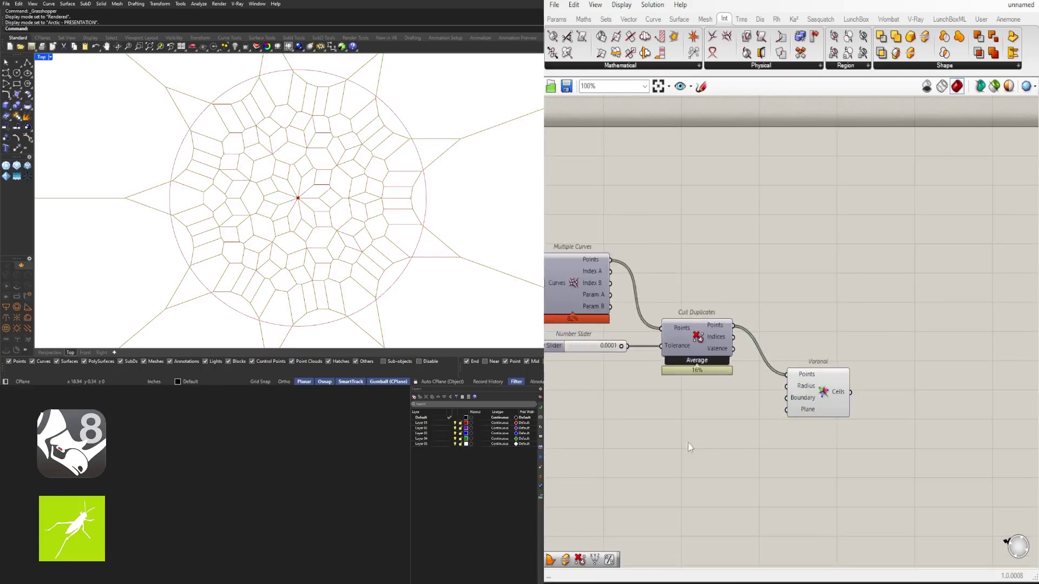
pyautogui.moveTo(619, 454); pyautogui.dragTo(877, 424, button='right')
pyautogui.moveTo(683, 348); pyautogui.dragTo(872, 386, button='right')
pyautogui.scroll(6, 746, 319)
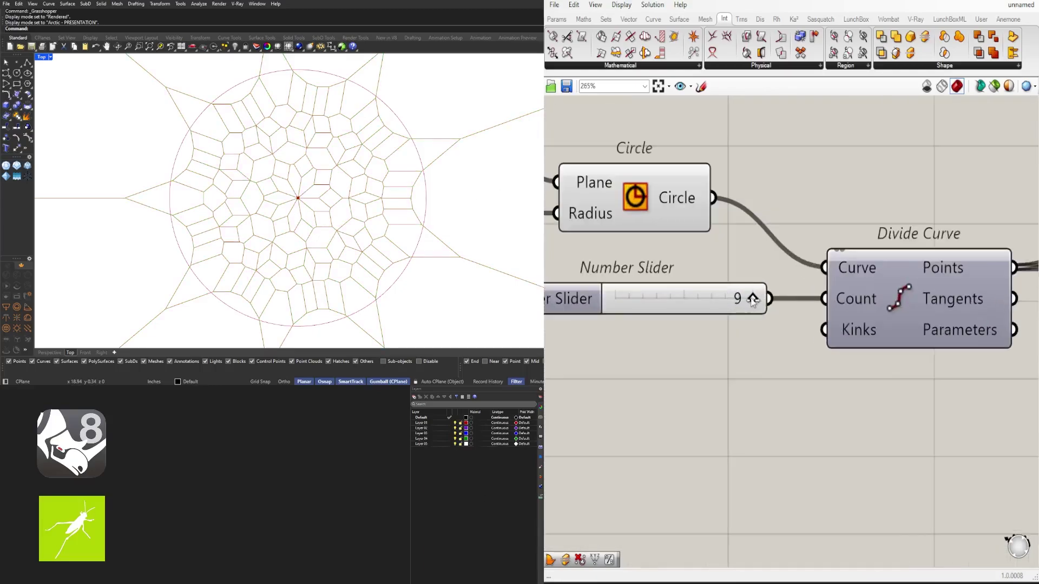
pyautogui.moveTo(750, 301); pyautogui.dragTo(737, 300)
pyautogui.moveTo(737, 300); pyautogui.dragTo(890, 311, button='right')
pyautogui.moveTo(889, 308)
pyautogui.mouseDown()
pyautogui.moveTo(818, 307)
pyautogui.moveTo(870, 308)
pyautogui.mouseUp()
pyautogui.scroll(-2, 869, 273)
pyautogui.moveTo(918, 331); pyautogui.dragTo(751, 352, button='right')
pyautogui.scroll(3, 713, 328)
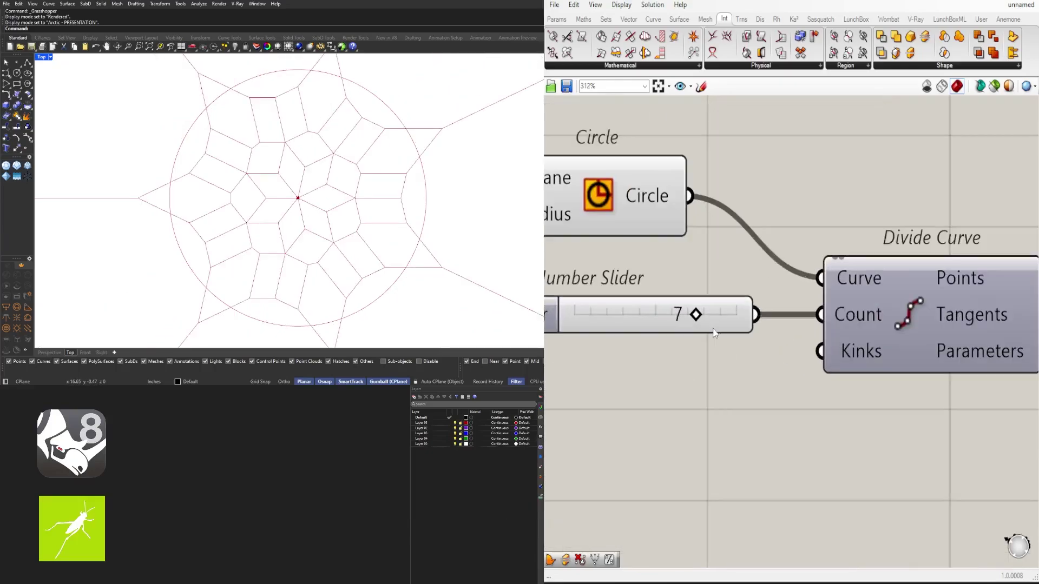
pyautogui.moveTo(708, 315); pyautogui.dragTo(753, 305)
pyautogui.scroll(-3, 753, 306)
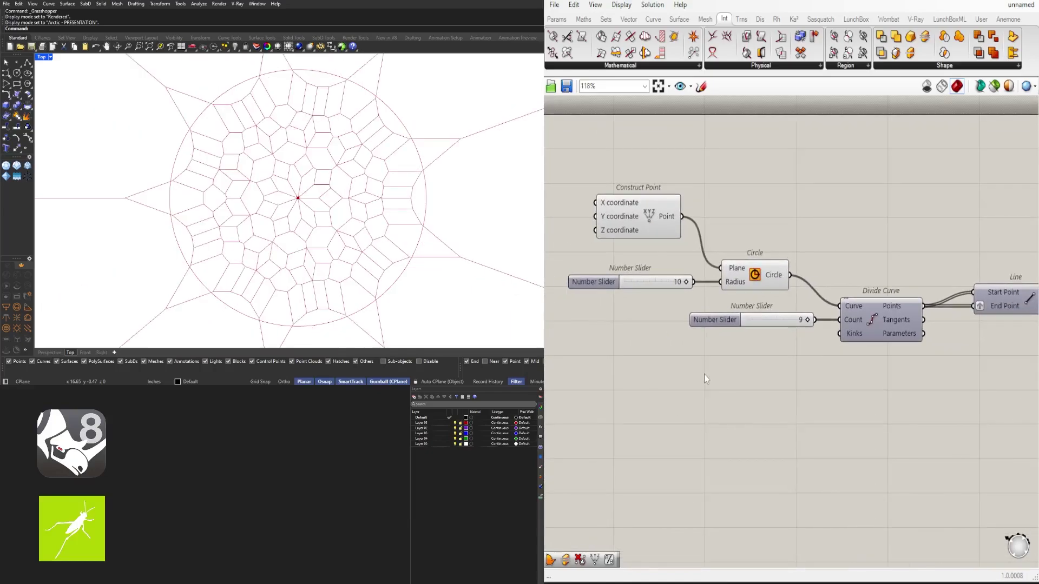
# Step: Move the Voronoi component closer to Cull Duplicates so their Points output and Points input line up
pyautogui.scroll(-4, 788, 340)
pyautogui.moveTo(787, 339); pyautogui.dragTo(595, 271, button='right')
pyautogui.moveTo(800, 309); pyautogui.dragTo(887, 313, button='right')
pyautogui.moveTo(1002, 325); pyautogui.dragTo(956, 370, button='right')
pyautogui.scroll(2, 956, 372)
pyautogui.moveTo(956, 372); pyautogui.dragTo(923, 331)
pyautogui.click(774, 377)
pyautogui.moveTo(753, 376); pyautogui.dragTo(900, 376, button='right')
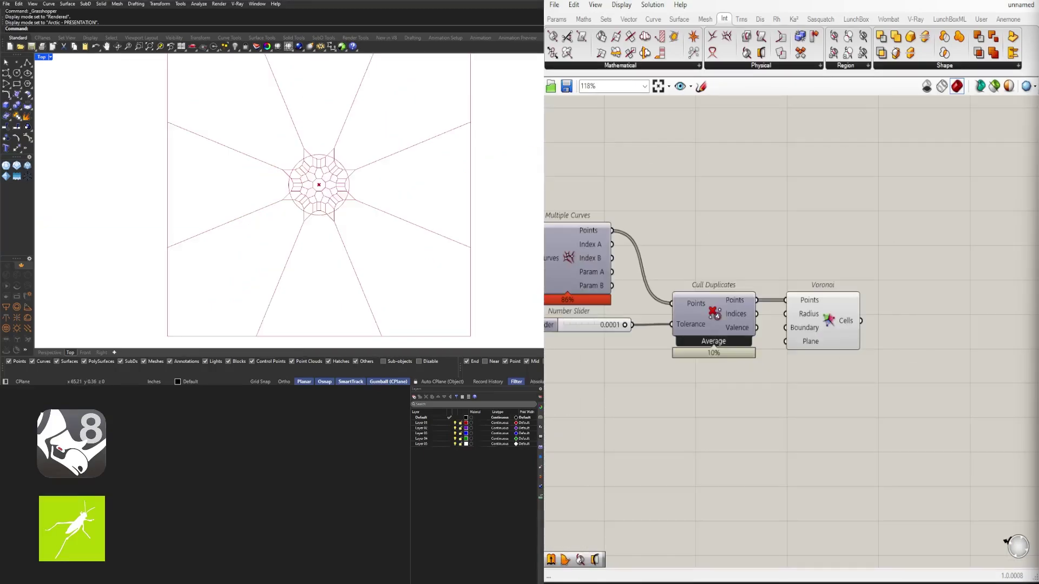
# Step: Set the Divide Curve count slider to 9 and check the whole Voronoi diagram in the Top viewport
pyautogui.moveTo(707, 437); pyautogui.dragTo(814, 417, button='right')
pyautogui.scroll(2, 736, 328)
pyautogui.scroll(-2, 736, 327)
pyautogui.moveTo(671, 319); pyautogui.dragTo(941, 344, button='right')
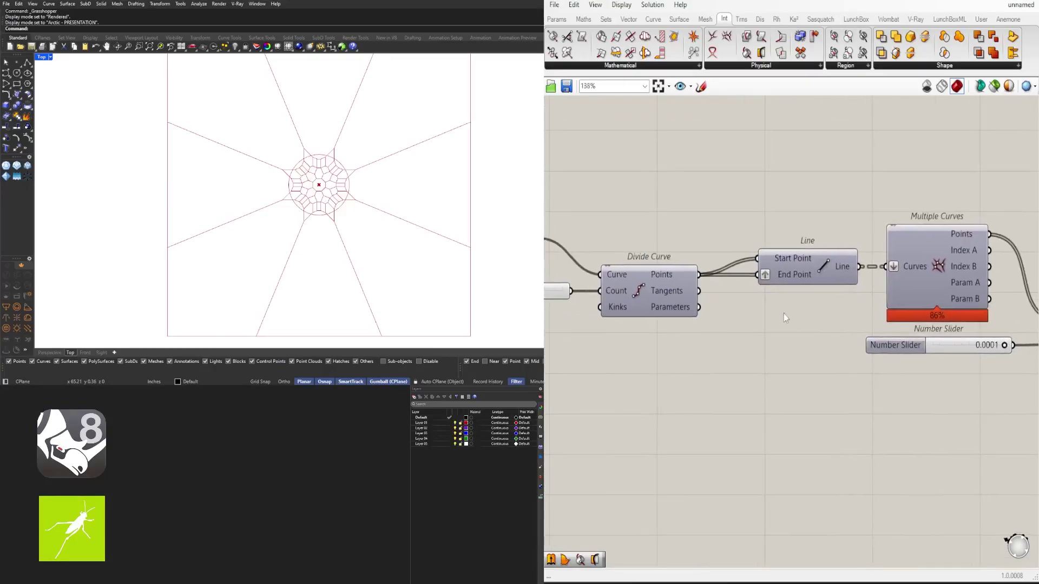
pyautogui.moveTo(770, 309); pyautogui.dragTo(986, 337, button='right')
pyautogui.scroll(5, 738, 329)
pyautogui.moveTo(719, 308)
pyautogui.mouseDown()
pyautogui.moveTo(689, 308)
pyautogui.moveTo(727, 309)
pyautogui.mouseUp()
pyautogui.scroll(-10, 249, 188)
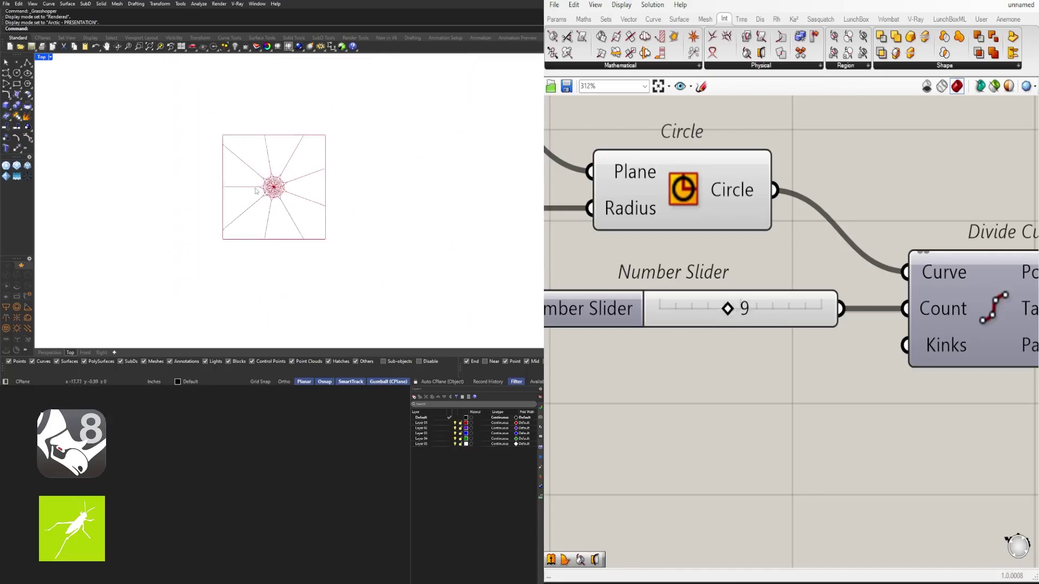
pyautogui.scroll(4, 263, 175)
pyautogui.scroll(-3, 731, 326)
# Step: Move the Voronoi component lower and farther away from Cull Duplicates
pyautogui.moveTo(895, 376); pyautogui.dragTo(680, 363, button='right')
pyautogui.scroll(-2, 679, 364)
pyautogui.moveTo(927, 380); pyautogui.dragTo(685, 372, button='right')
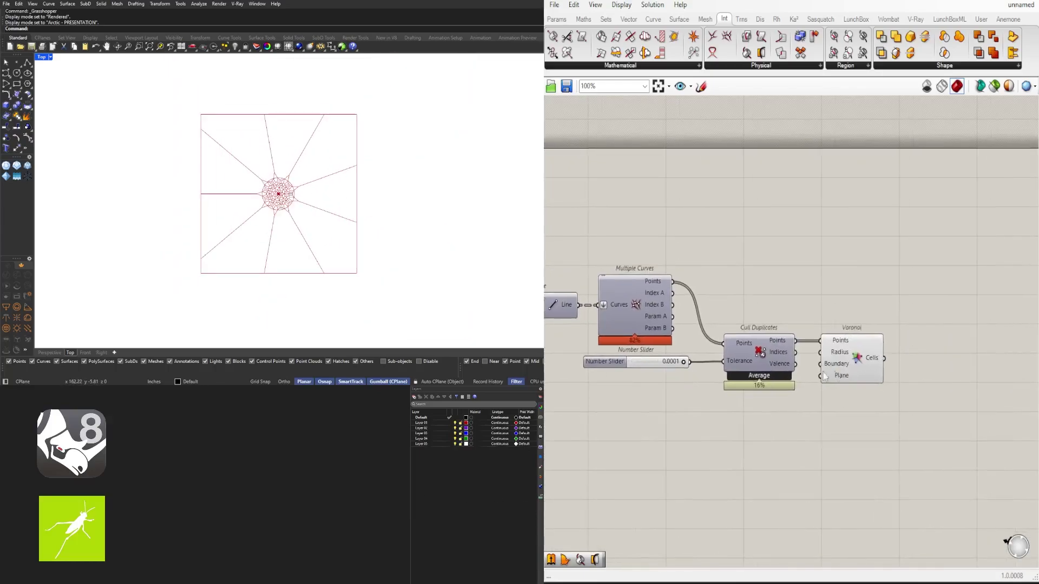
pyautogui.scroll(4, 816, 370)
pyautogui.moveTo(929, 390); pyautogui.dragTo(956, 460)
pyautogui.scroll(-1, 865, 400)
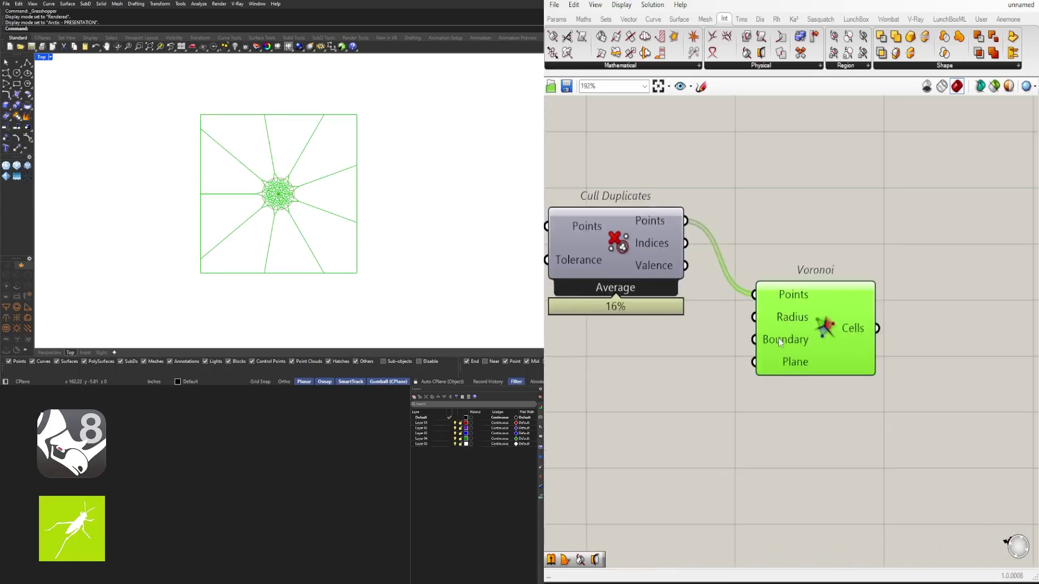
pyautogui.moveTo(795, 352); pyautogui.dragTo(822, 351)
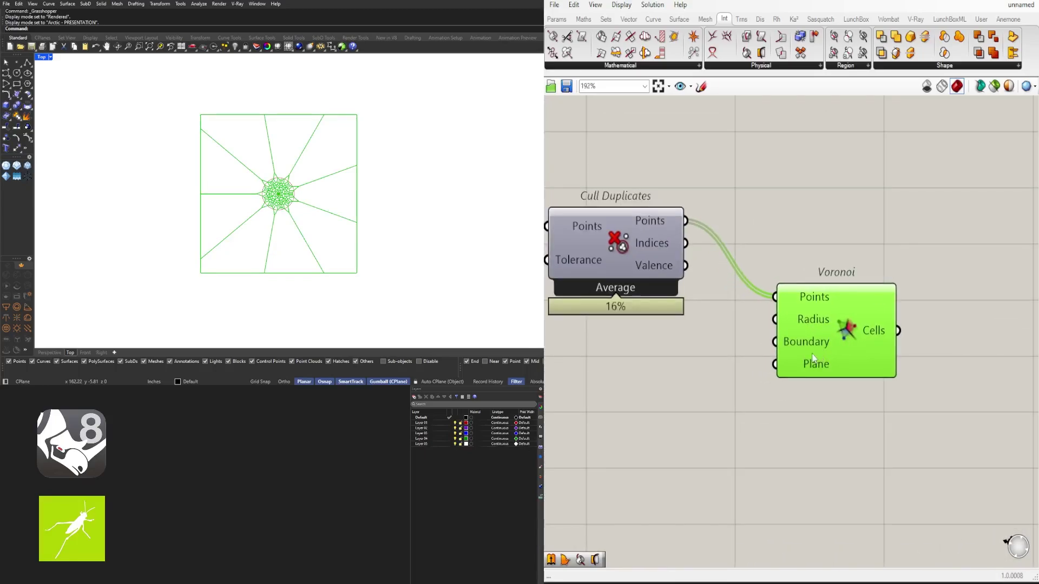
# Step: Examine the outer Voronoi cells in the Top viewport and move the Voronoi component back level with Cull Duplicates
pyautogui.scroll(2, 822, 350)
pyautogui.scroll(5, 314, 193)
pyautogui.scroll(2, 313, 193)
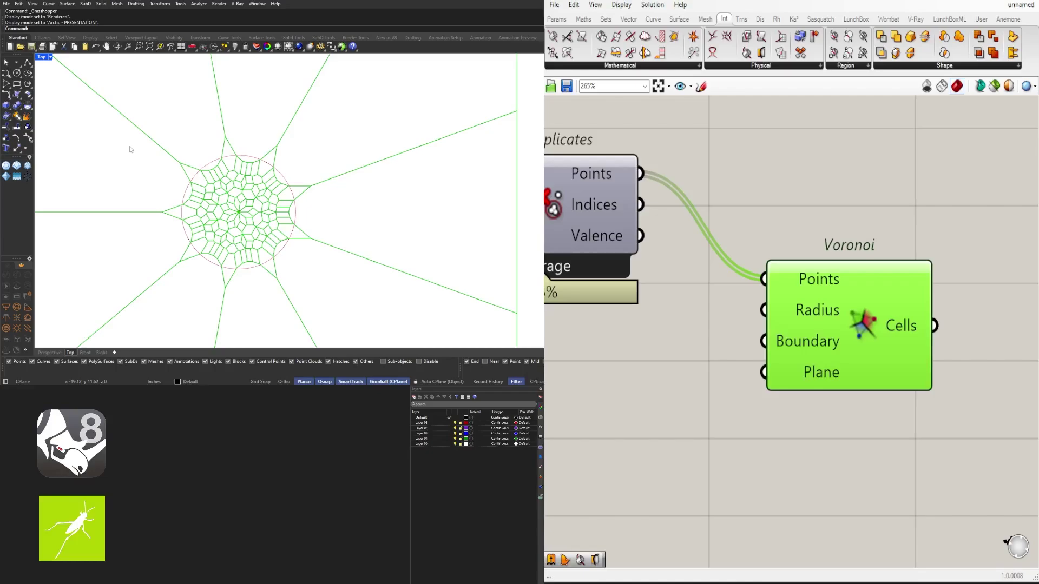
pyautogui.scroll(-4, 828, 373)
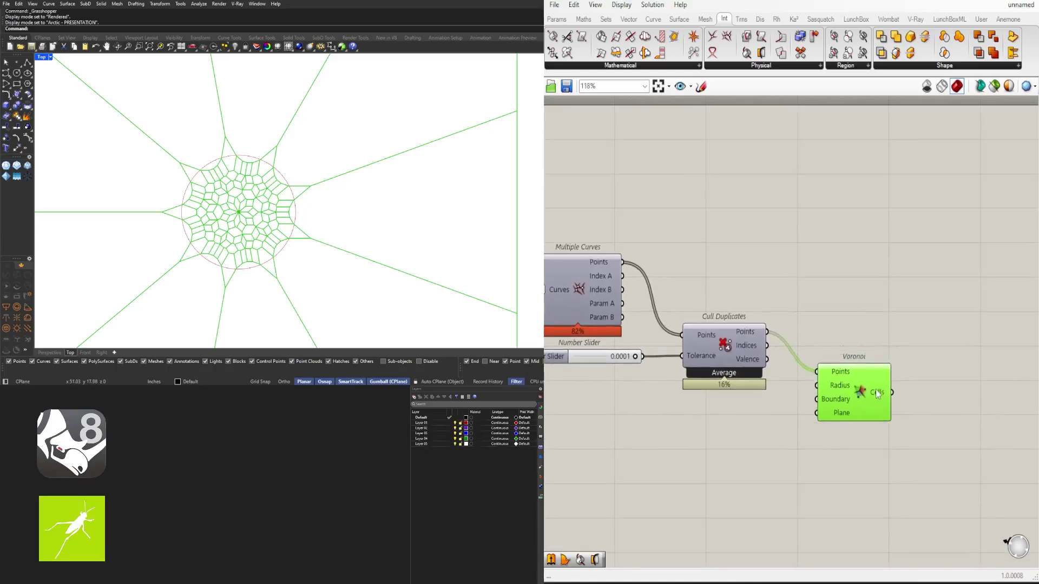
pyautogui.moveTo(862, 355); pyautogui.dragTo(853, 355)
pyautogui.scroll(-4, 738, 349)
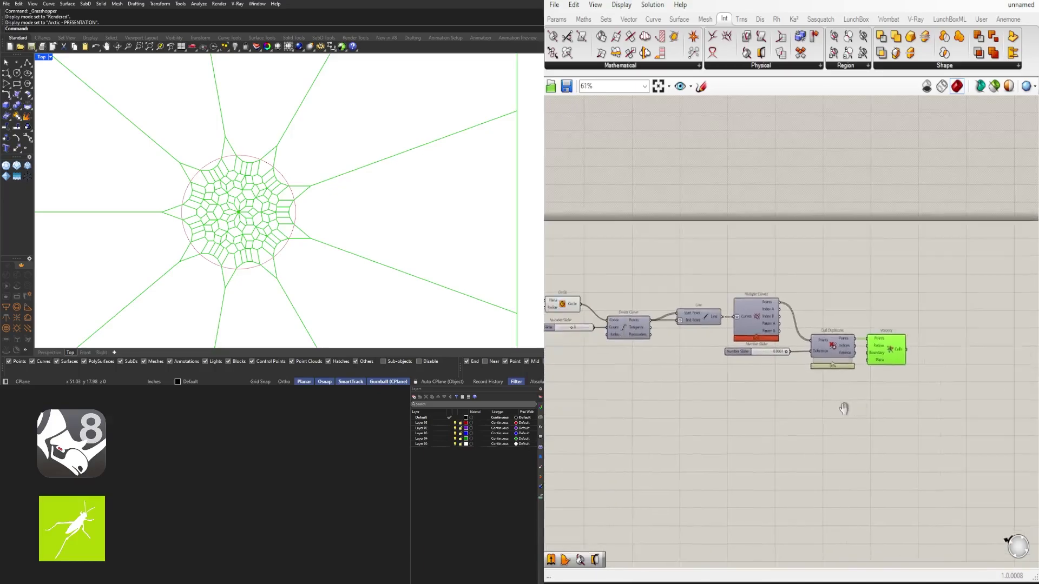
pyautogui.scroll(-4, 219, 189)
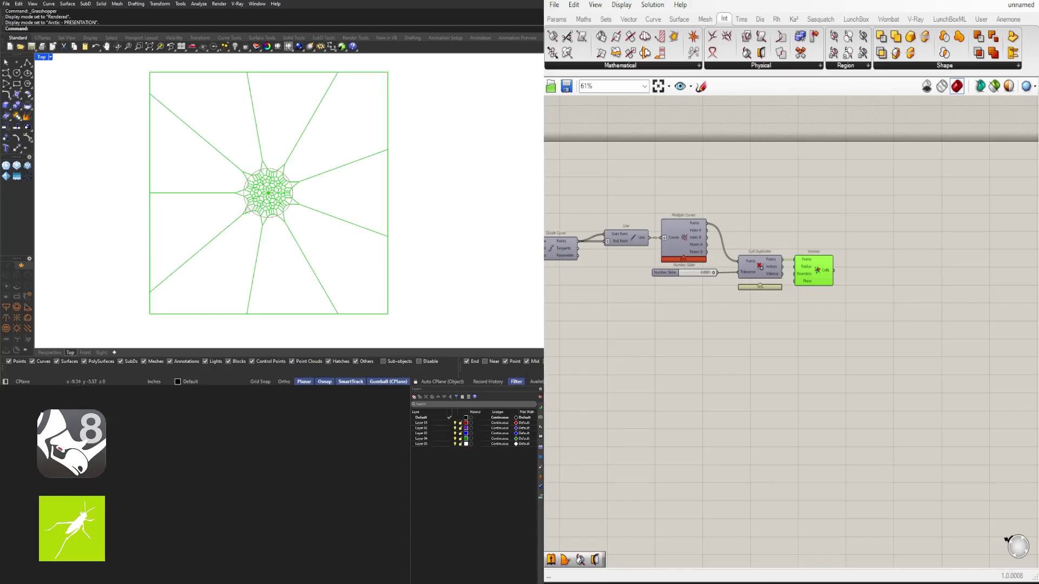
# Step: Move the Construct Point component up and farther away from the Circle to make room between them
pyautogui.scroll(4, 677, 367)
pyautogui.click(796, 390)
pyautogui.click(881, 297)
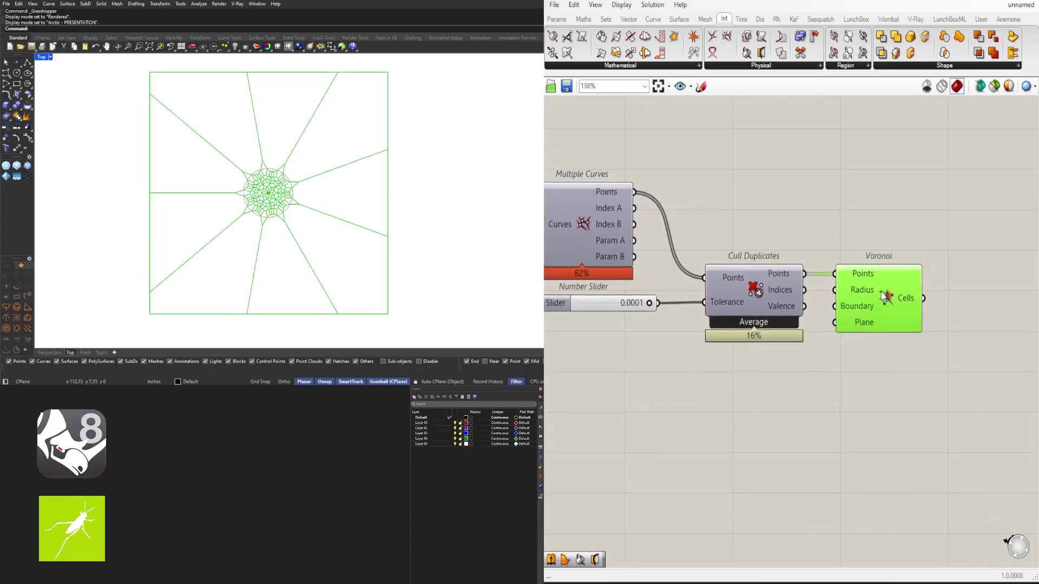
pyautogui.scroll(-2, 849, 300)
pyautogui.moveTo(684, 308); pyautogui.dragTo(952, 332, button='right')
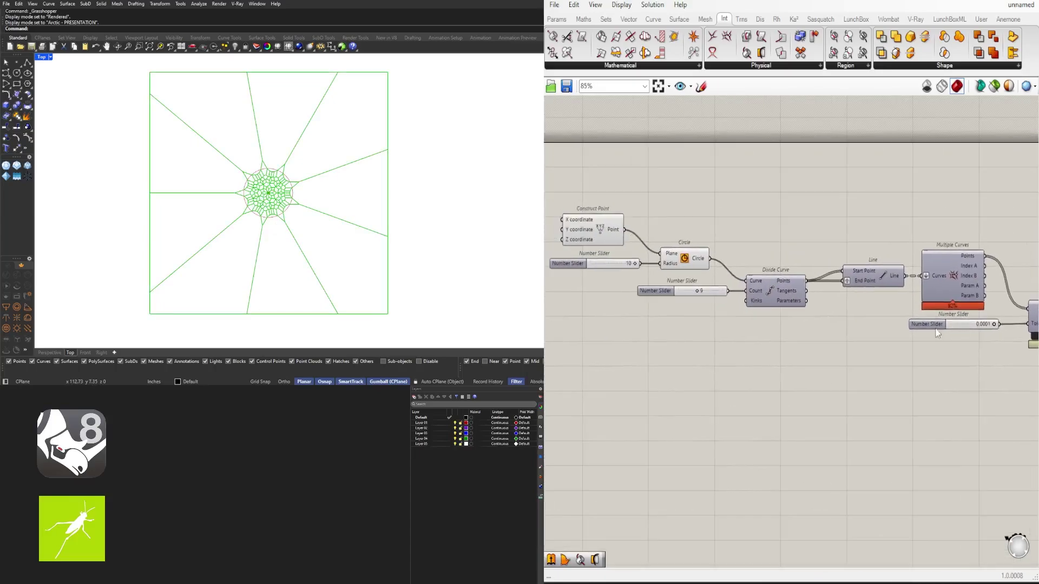
pyautogui.moveTo(724, 275); pyautogui.dragTo(751, 264, button='right')
pyautogui.scroll(-2, 664, 236)
pyautogui.moveTo(664, 236); pyautogui.dragTo(744, 237, button='right')
pyautogui.moveTo(711, 231); pyautogui.dragTo(687, 215)
pyautogui.click(774, 202)
# Step: Duplicate the Circle component with its radius slider above the originals, keeping the copy's Plane input wired to Construct Point
pyautogui.scroll(3, 799, 231)
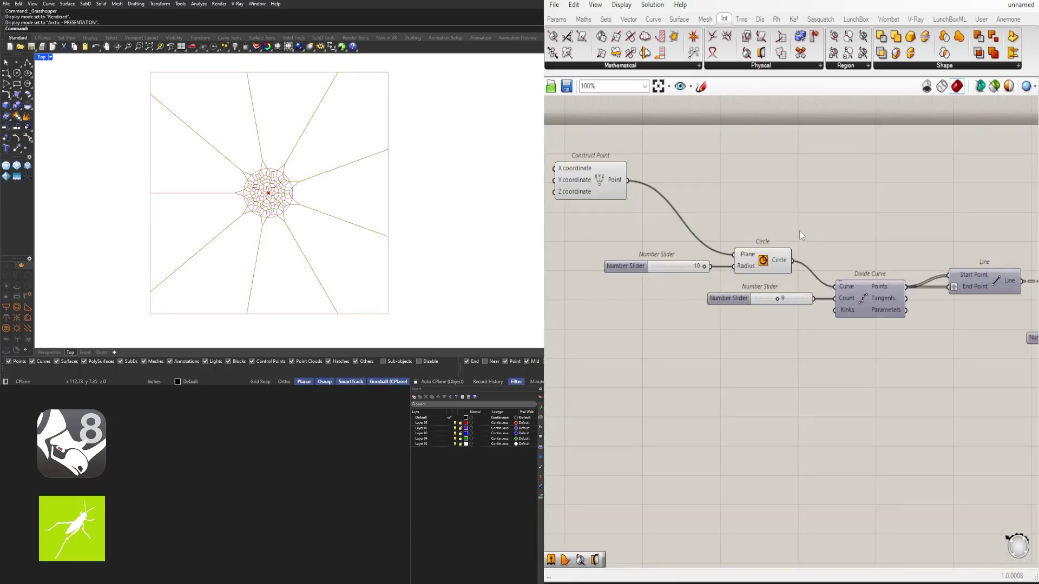
pyautogui.moveTo(800, 230); pyautogui.dragTo(655, 279)
pyautogui.keyDown('alt'); pyautogui.moveTo(774, 261); pyautogui.dragTo(917, 187); pyautogui.keyUp('alt')
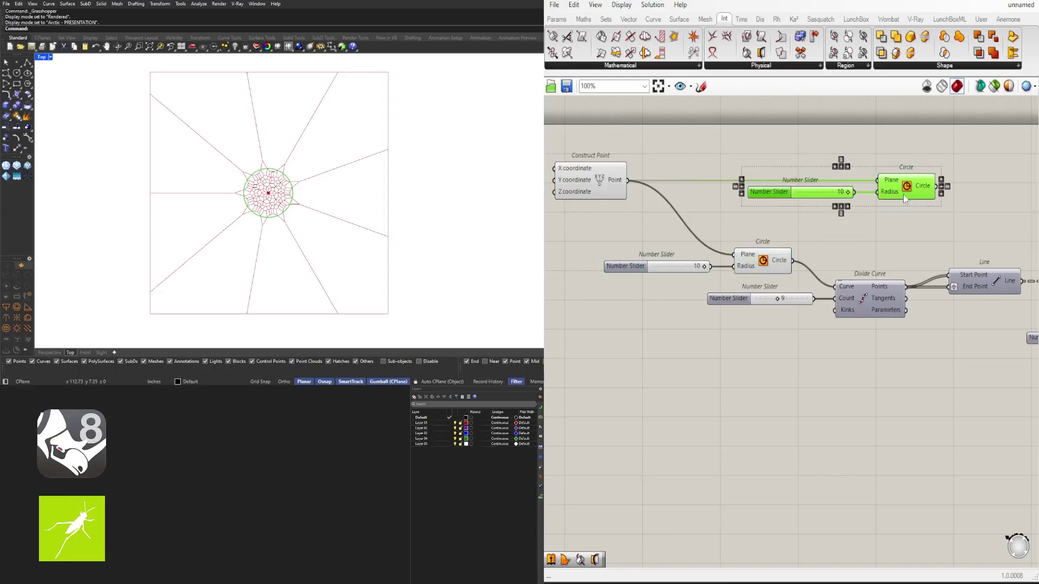
pyautogui.click(904, 195)
# Step: Switch the copied circle's radius slider to floating-point (R) rounding and set its value to 7.932
pyautogui.moveTo(914, 216); pyautogui.dragTo(793, 312, button='right')
pyautogui.scroll(5, 596, 253)
pyautogui.doubleClick(596, 253)
pyautogui.click(607, 222)
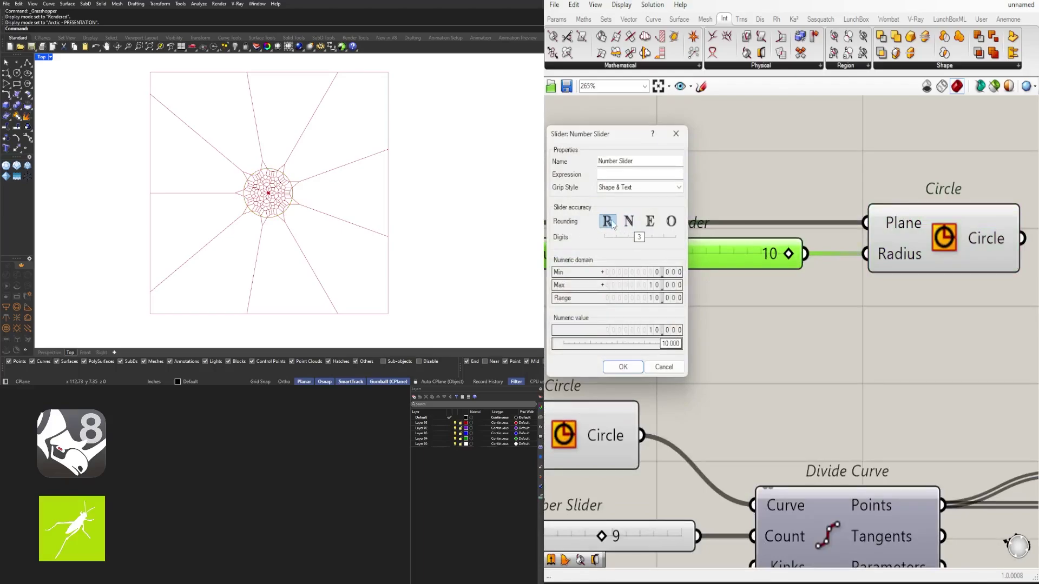
pyautogui.click(623, 367)
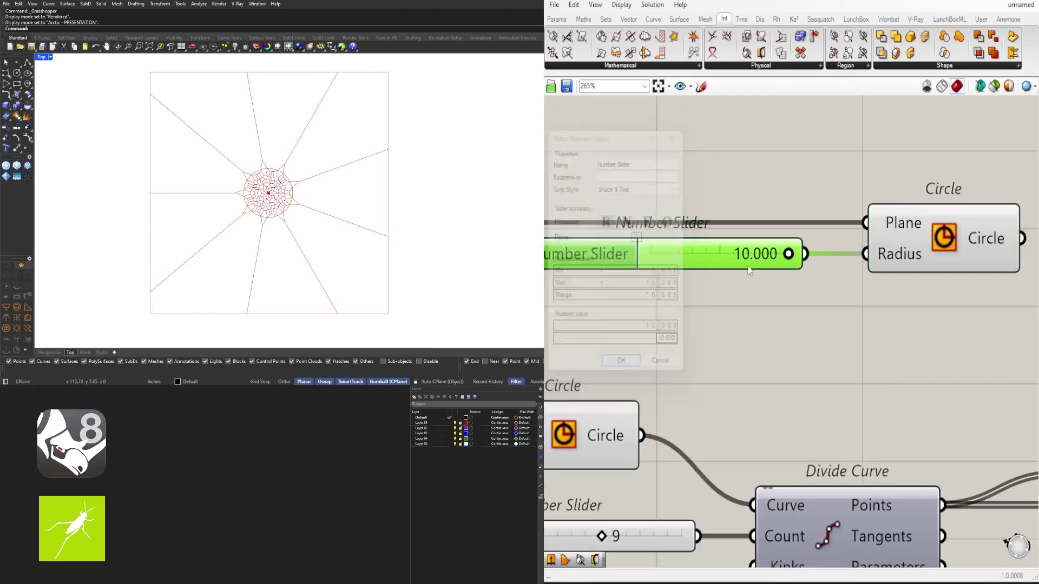
pyautogui.scroll(3, 757, 265)
pyautogui.moveTo(823, 247); pyautogui.dragTo(778, 260)
pyautogui.scroll(-3, 765, 254)
pyautogui.scroll(3, 758, 255)
pyautogui.scroll(-6, 779, 260)
pyautogui.scroll(-2, 757, 313)
# Step: Add a Boundary Surfaces component beside the copied Circle and connect the Circle output to its Edges input
pyautogui.moveTo(657, 315); pyautogui.dragTo(743, 269, button='right')
pyautogui.moveTo(880, 273); pyautogui.dragTo(676, 294, button='right')
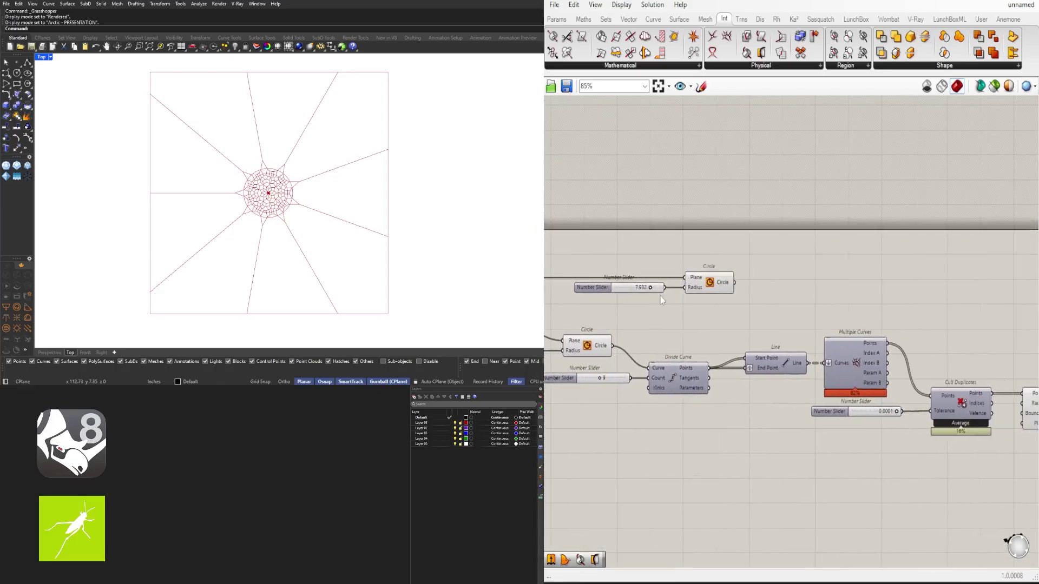
pyautogui.scroll(3, 766, 272)
pyautogui.doubleClick(775, 287)
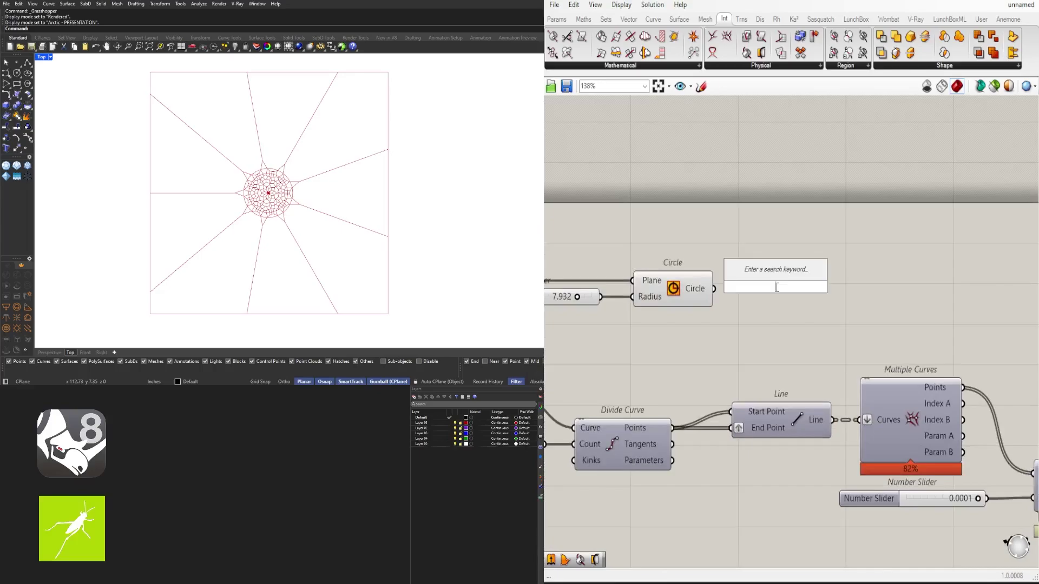
pyautogui.write('BOUND')
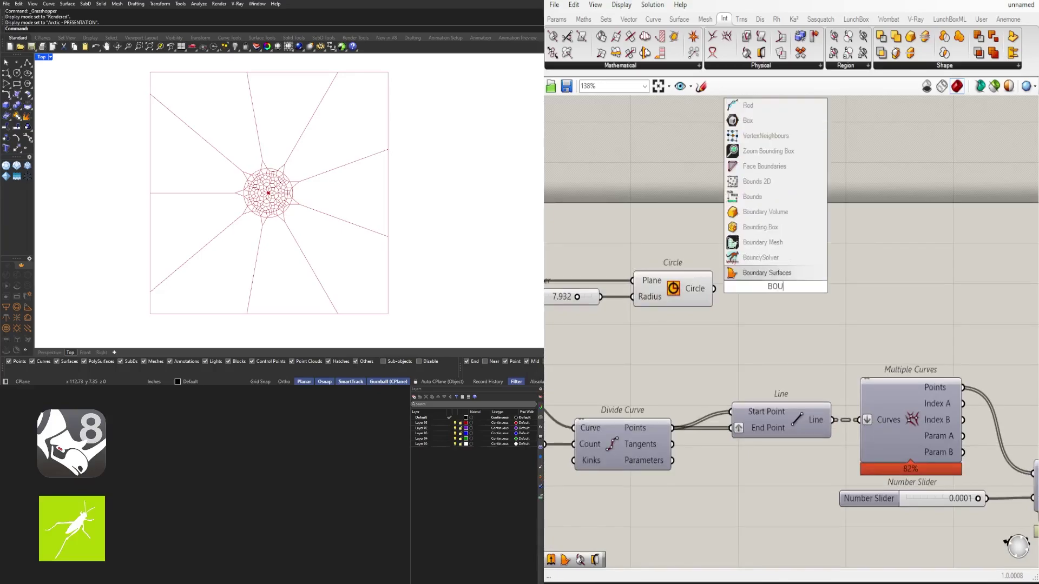
pyautogui.click(754, 274)
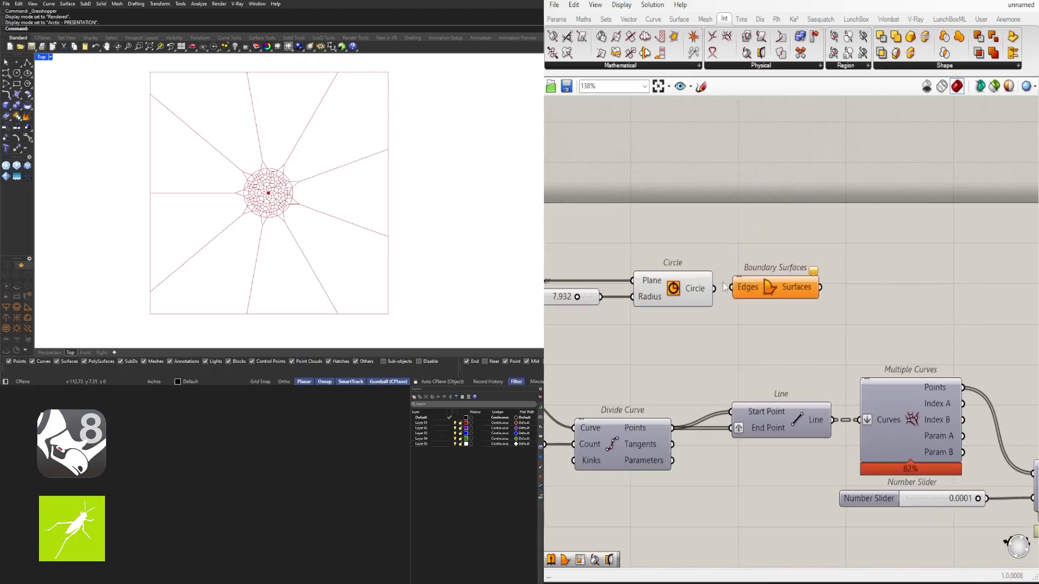
pyautogui.moveTo(714, 289); pyautogui.dragTo(757, 288)
pyautogui.click(791, 285)
# Step: Hide the wire running into the copied Circle's Plane input
pyautogui.moveTo(675, 309); pyautogui.dragTo(742, 262, button='right')
pyautogui.scroll(-3, 851, 272)
pyautogui.click(849, 280)
pyautogui.scroll(4, 837, 249)
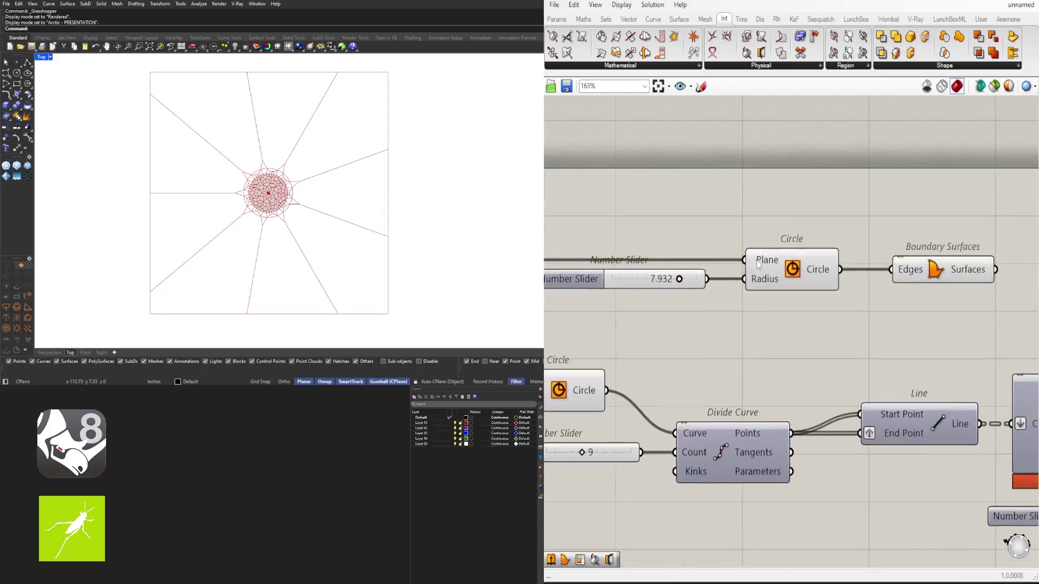
pyautogui.rightClick(756, 261)
pyautogui.moveTo(844, 294)
pyautogui.click(926, 327)
# Step: Move the copied radius slider, Circle and Boundary Surfaces over to the area above Multiple Curves, Cull Duplicates and Voronoi
pyautogui.scroll(-4, 936, 326)
pyautogui.moveTo(819, 304); pyautogui.dragTo(645, 303, button='right')
pyautogui.click(623, 303)
pyautogui.moveTo(840, 257); pyautogui.dragTo(633, 308)
pyautogui.moveTo(852, 316); pyautogui.dragTo(616, 298, button='right')
pyautogui.moveTo(595, 296); pyautogui.dragTo(807, 326)
pyautogui.click(842, 344)
pyautogui.scroll(4, 826, 319)
pyautogui.moveTo(877, 361); pyautogui.dragTo(716, 325)
pyautogui.click(864, 352)
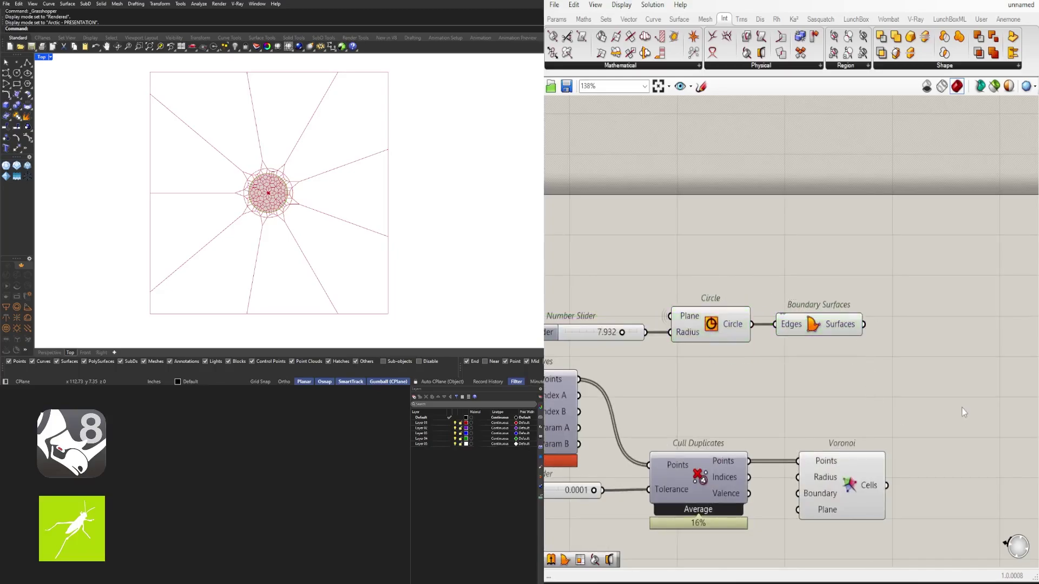
# Step: Add a Brep | Curve intersection component beyond Boundary Surfaces and check the circular surface in the Top viewport
pyautogui.click(759, 66)
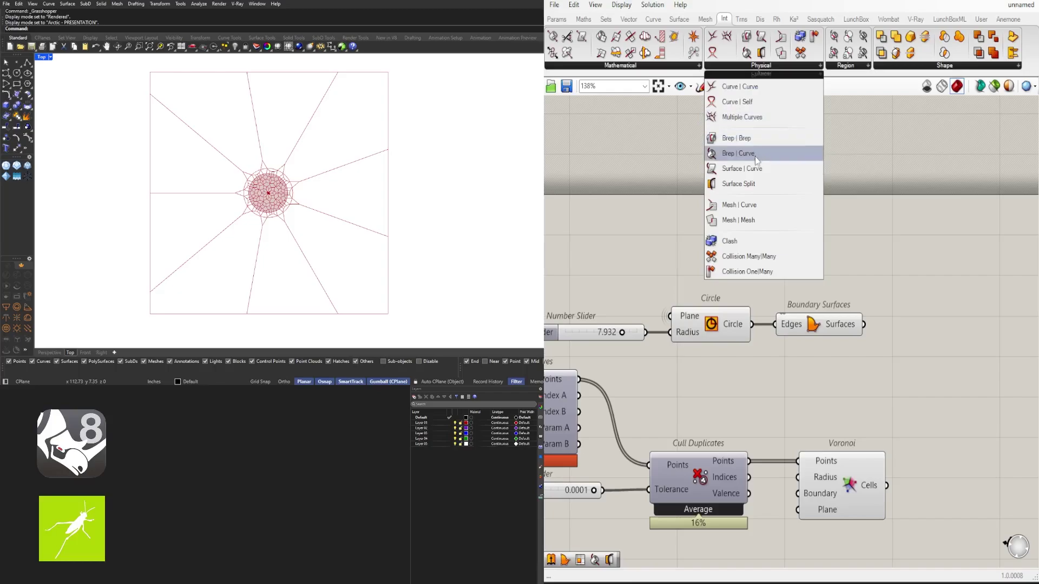
pyautogui.moveTo(749, 154); pyautogui.dragTo(963, 345)
pyautogui.scroll(-2, 890, 323)
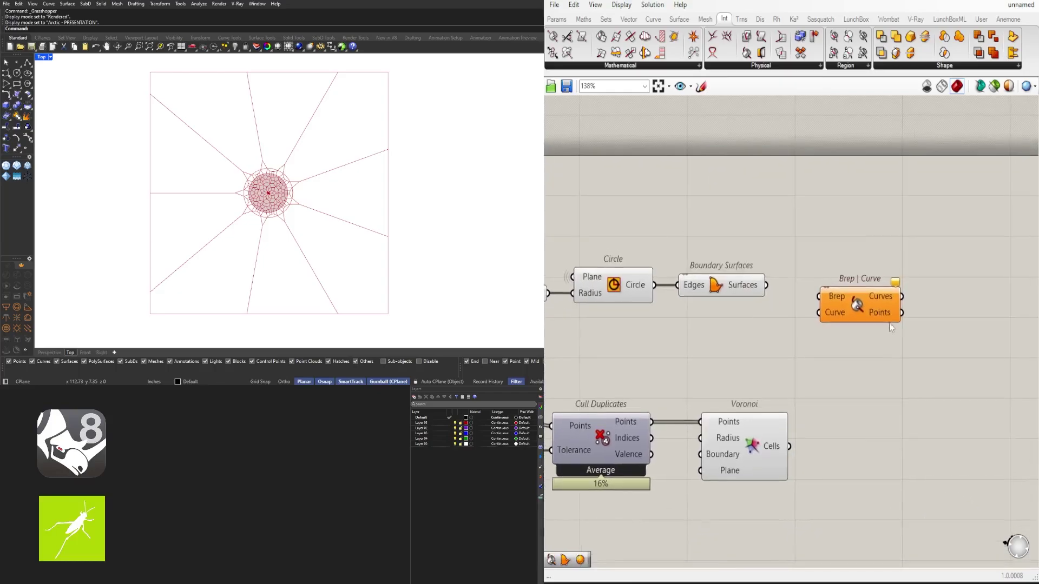
pyautogui.click(750, 293)
pyautogui.scroll(4, 752, 293)
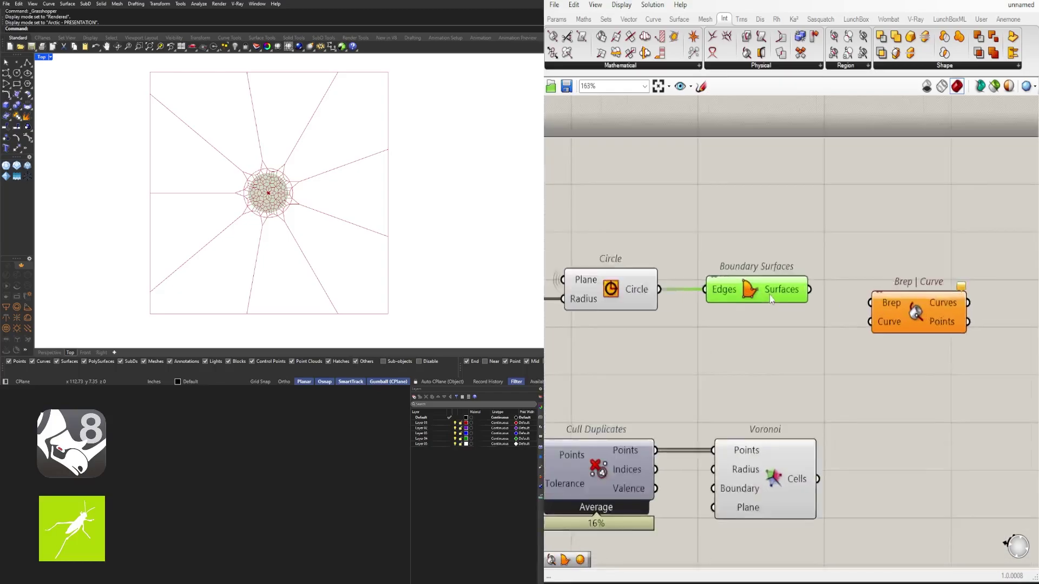
pyautogui.scroll(5, 270, 169)
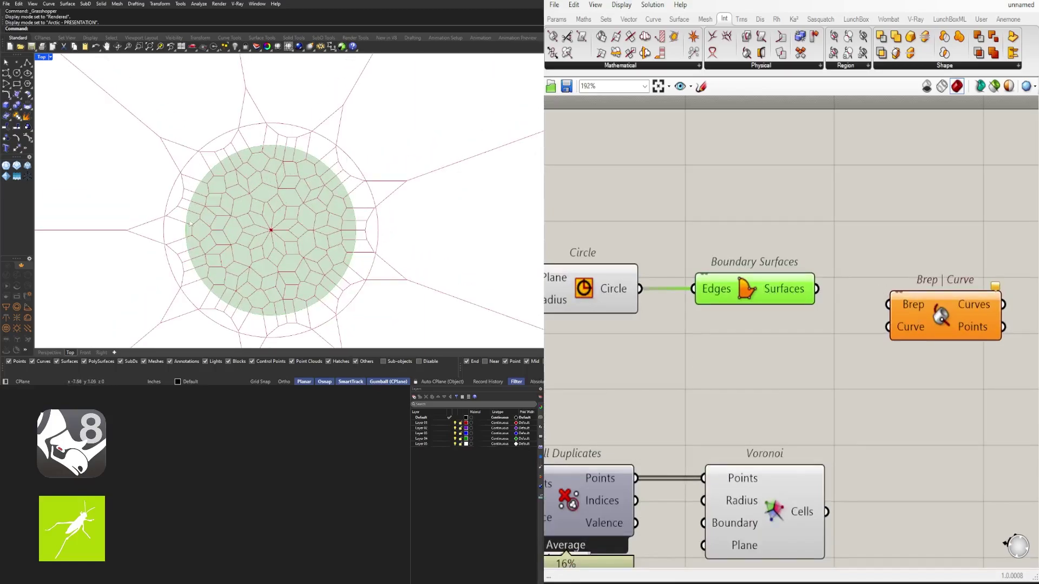
pyautogui.scroll(-2, 918, 318)
pyautogui.scroll(-1, 781, 208)
# Step: Connect the boundary Surfaces to the Brep input and the Voronoi Cells to the Curve input, aligning Brep | Curve with Voronoi
pyautogui.moveTo(779, 207); pyautogui.dragTo(880, 355)
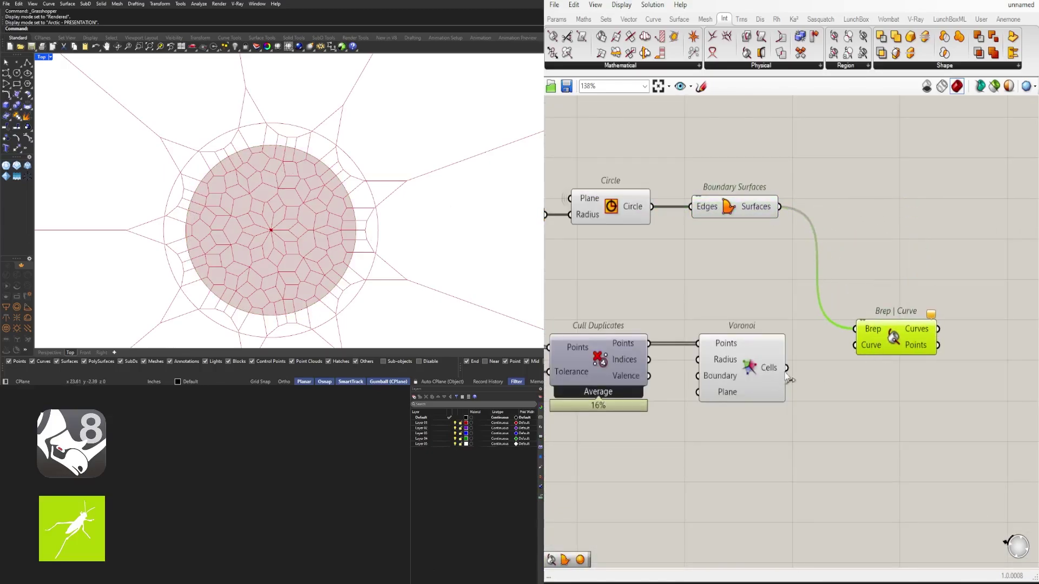
pyautogui.moveTo(786, 370); pyautogui.dragTo(905, 331)
pyautogui.scroll(10, 250, 178)
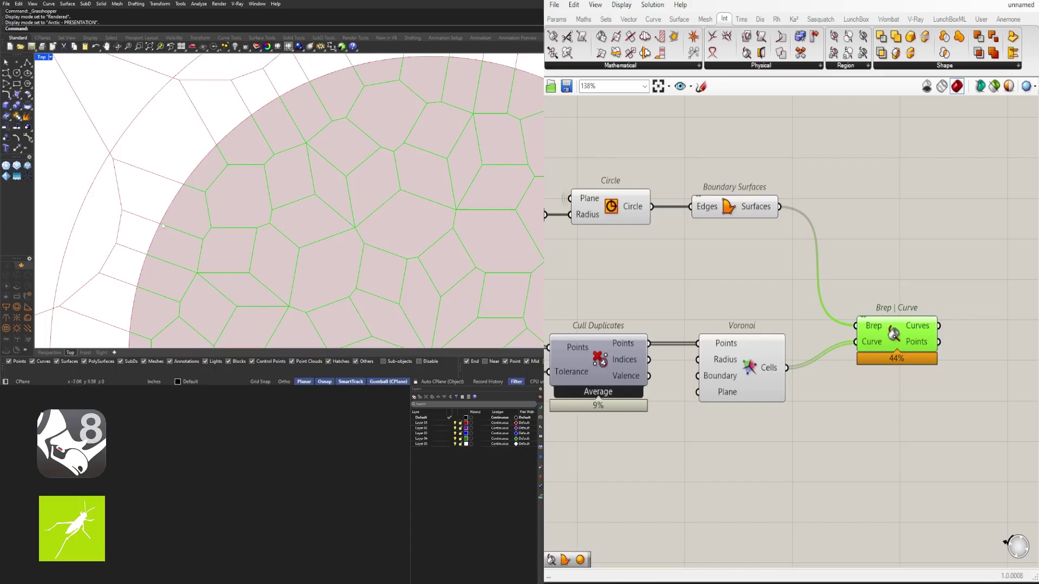
pyautogui.scroll(-4, 835, 260)
pyautogui.moveTo(801, 303); pyautogui.dragTo(798, 314)
pyautogui.click(813, 360)
# Step: Turn off the preview of the copied Circle and its Boundary Surfaces component
pyautogui.moveTo(695, 356); pyautogui.dragTo(820, 356, button='right')
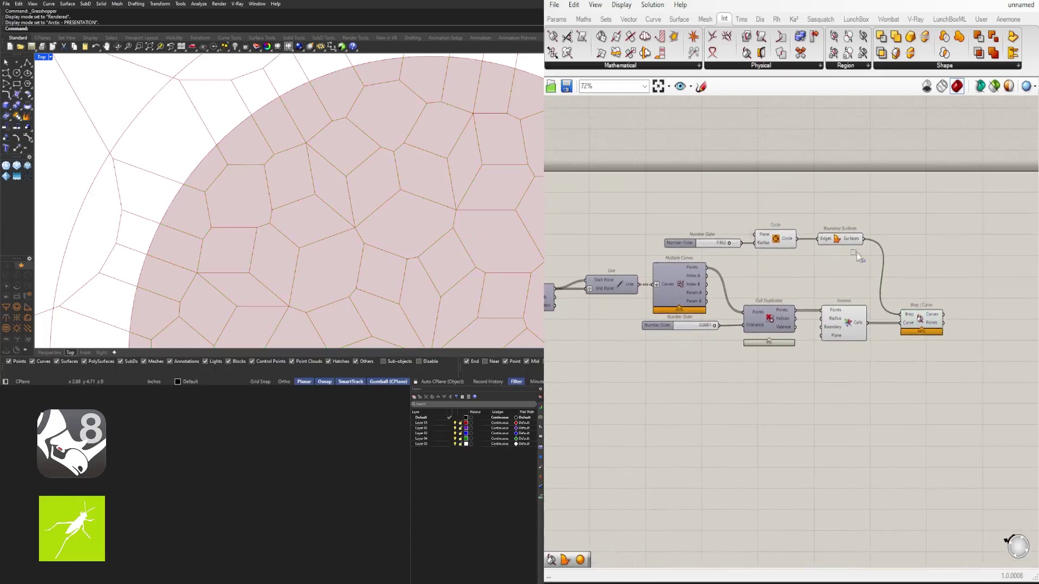
pyautogui.moveTo(848, 246); pyautogui.dragTo(775, 209)
pyautogui.middleClick(775, 209)
pyautogui.click(811, 178)
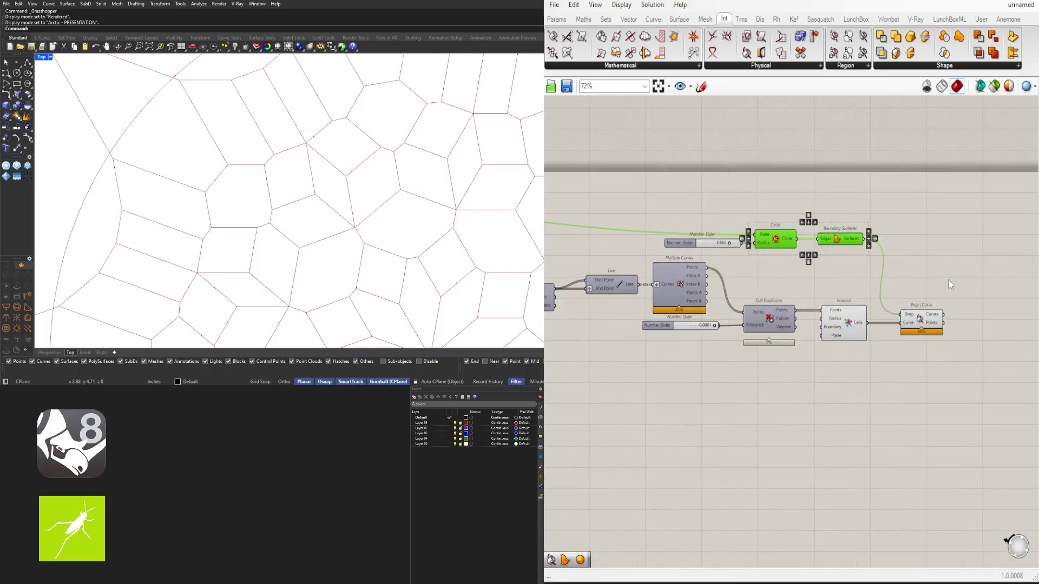
pyautogui.moveTo(943, 280); pyautogui.dragTo(862, 285, button='right')
pyautogui.click(861, 285)
# Step: Turn the copied Circle's preview back on
pyautogui.click(739, 247)
pyautogui.click(689, 242)
pyautogui.middleClick(689, 242)
pyautogui.click(709, 219)
pyautogui.scroll(-2, 911, 231)
pyautogui.click(794, 273)
# Step: Add a second Boundary Surfaces component, feed it the Brep | Curve Curves output, and align it with that component
pyautogui.scroll(-3, 303, 167)
pyautogui.scroll(3, 304, 167)
pyautogui.scroll(2, 848, 276)
pyautogui.doubleClick(847, 276)
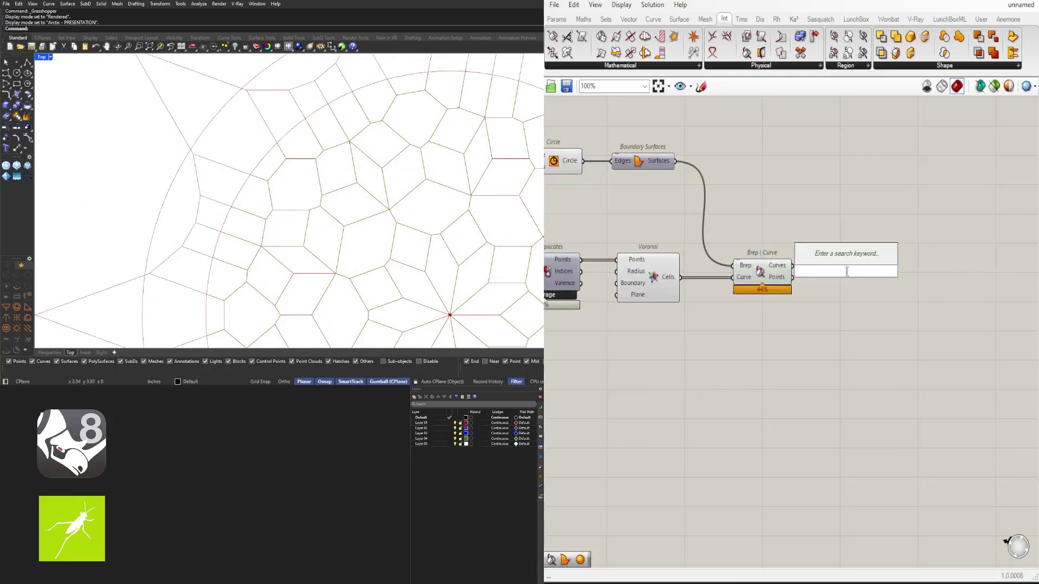
pyautogui.write('BOUN')
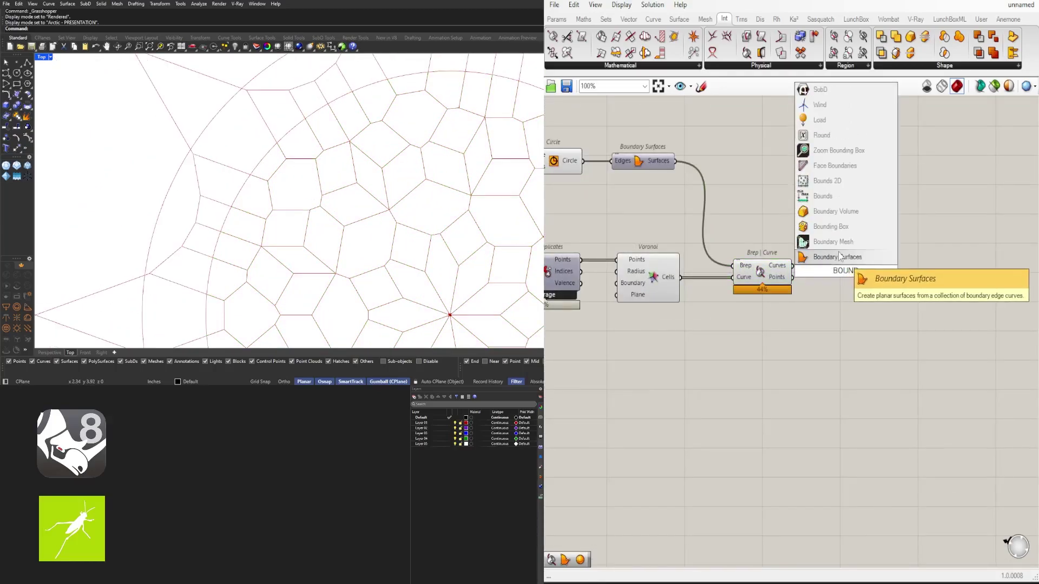
pyautogui.click(838, 254)
pyautogui.moveTo(794, 268); pyautogui.dragTo(814, 271)
pyautogui.moveTo(843, 269); pyautogui.dragTo(837, 264)
# Step: Set the trimming circle's radius slider to 8.995
pyautogui.scroll(-10, 420, 221)
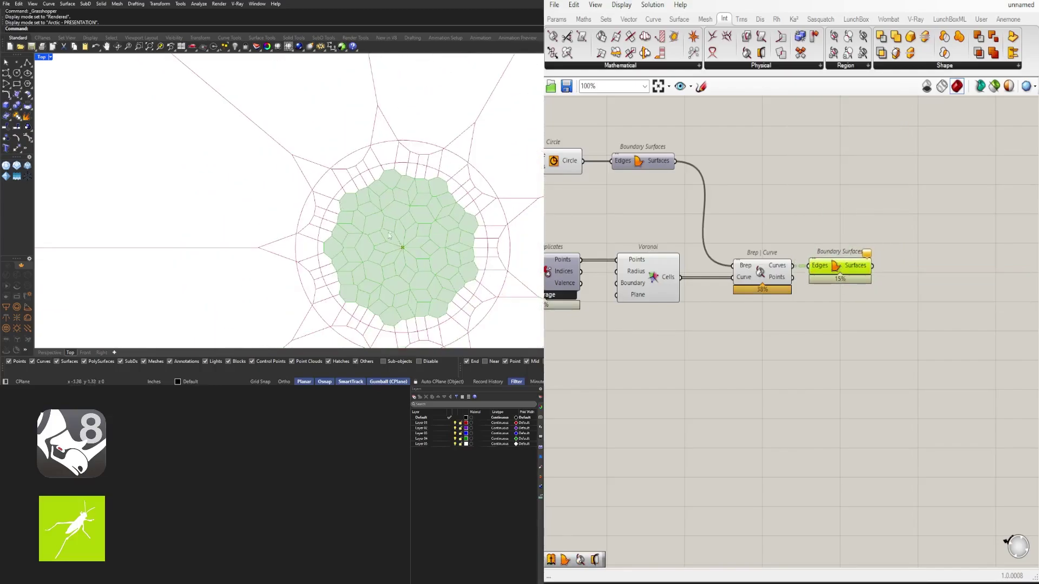
pyautogui.moveTo(384, 217); pyautogui.dragTo(379, 204, button='right')
pyautogui.moveTo(547, 232); pyautogui.dragTo(725, 295, button='right')
pyautogui.scroll(5, 668, 229)
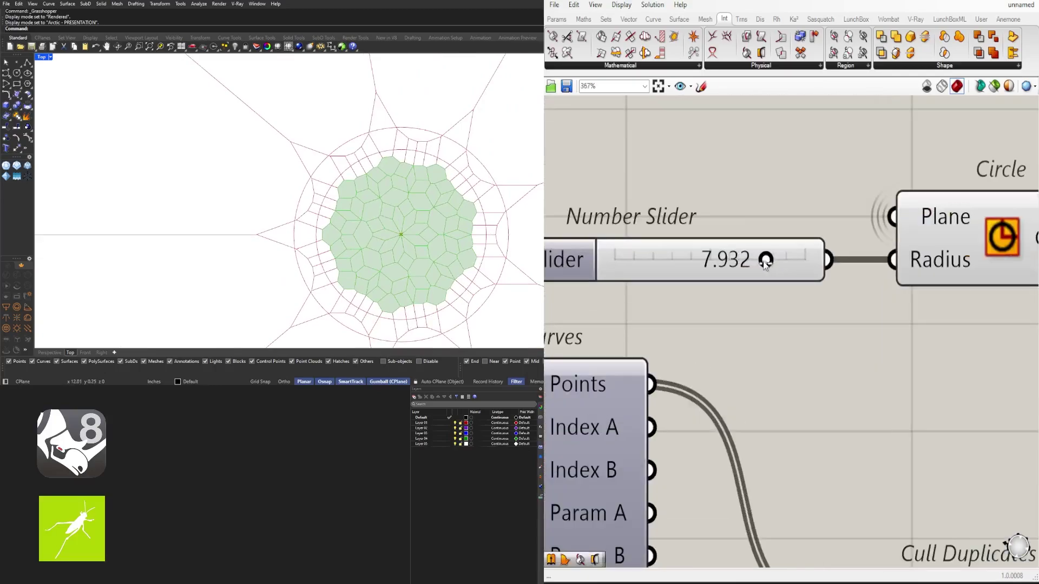
pyautogui.moveTo(751, 258); pyautogui.dragTo(785, 277)
pyautogui.scroll(-7, 727, 322)
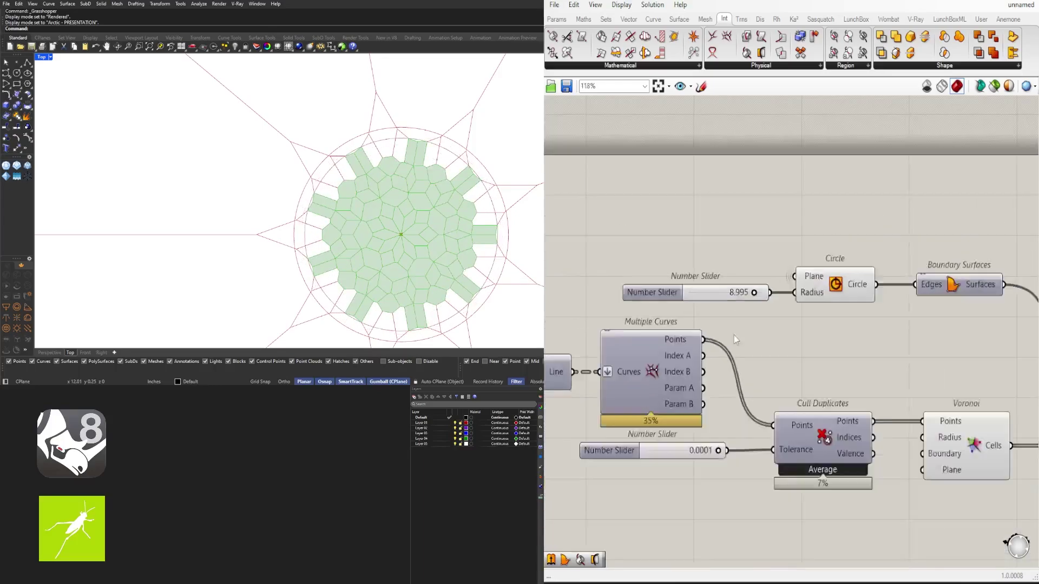
# Step: Try a Divide Curve count of 20, and settle on a count of 15
pyautogui.moveTo(638, 457); pyautogui.dragTo(733, 424, button='right')
pyautogui.moveTo(680, 474); pyautogui.dragTo(923, 472, button='right')
pyautogui.scroll(5, 745, 403)
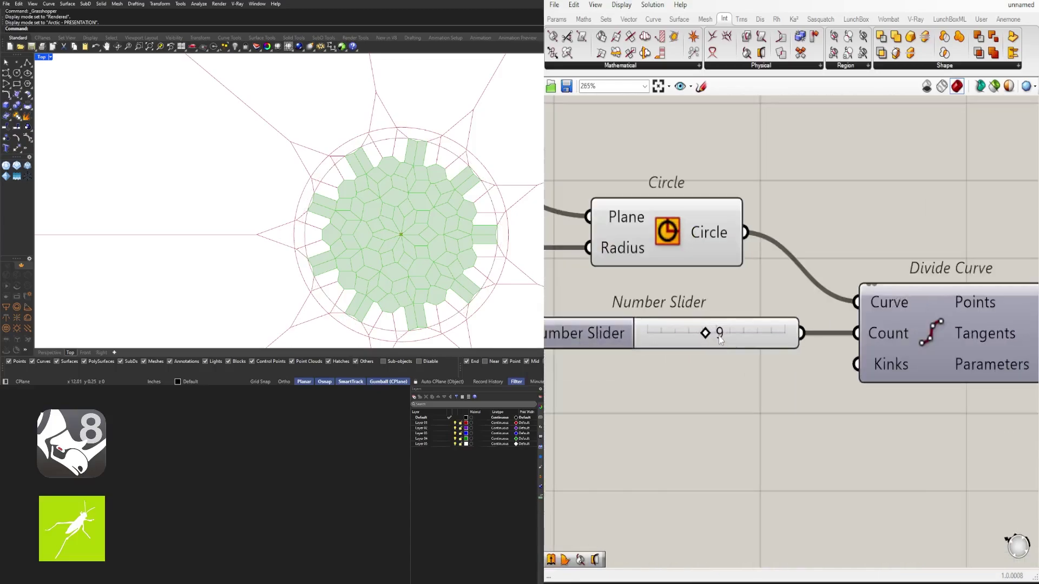
pyautogui.moveTo(709, 333); pyautogui.dragTo(784, 332)
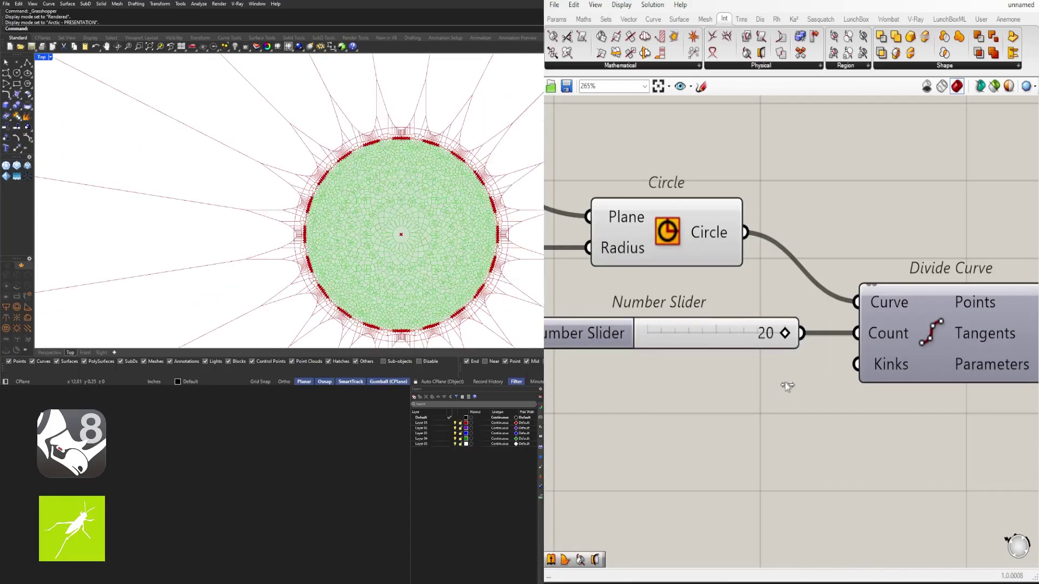
pyautogui.doubleClick(755, 330)
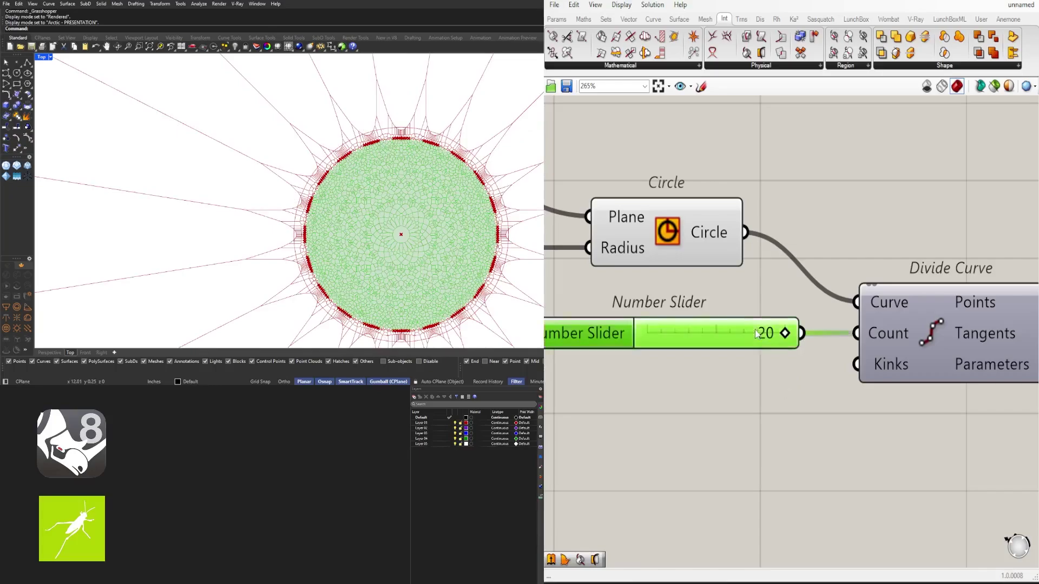
pyautogui.write('15')
pyautogui.press('Return')
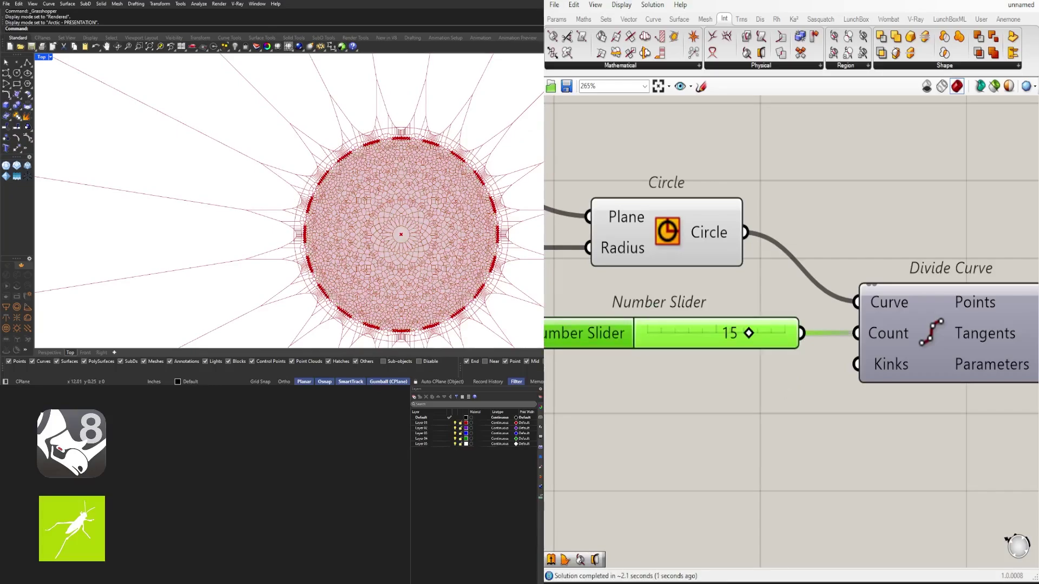
# Step: Reduce the trimming circle's radius slider to 6.543
pyautogui.scroll(-3, 810, 339)
pyautogui.scroll(-3, 810, 339)
pyautogui.moveTo(952, 439); pyautogui.dragTo(748, 398, button='right')
pyautogui.moveTo(891, 301); pyautogui.dragTo(800, 319, button='right')
pyautogui.scroll(8, 831, 253)
pyautogui.moveTo(881, 215); pyautogui.dragTo(853, 261, button='right')
pyautogui.moveTo(853, 262)
pyautogui.mouseDown()
pyautogui.moveTo(793, 262)
pyautogui.moveTo(807, 263)
pyautogui.mouseUp()
pyautogui.scroll(-10, 805, 262)
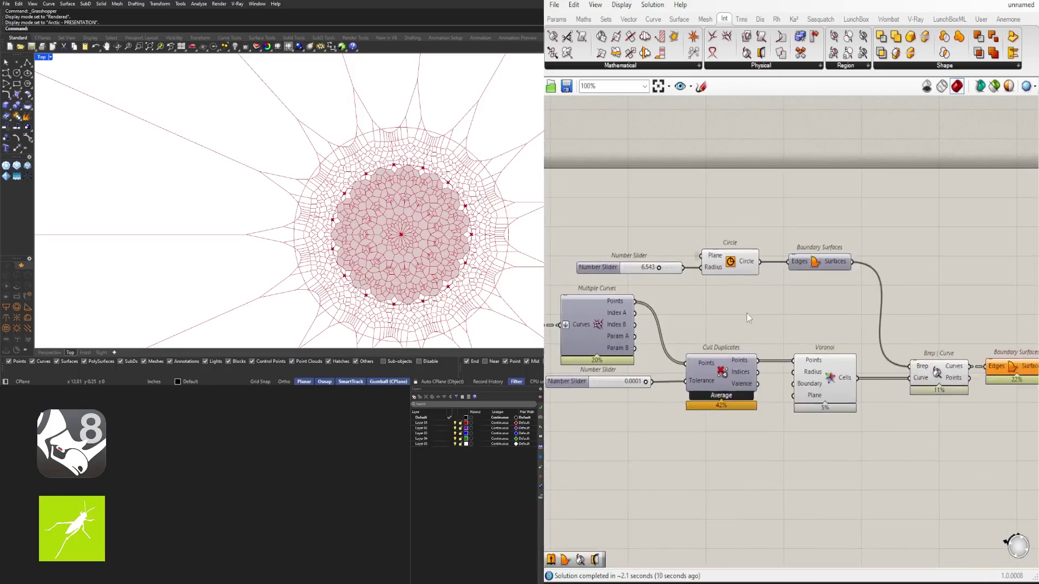
# Step: Turn off the preview of the trimming Circle, its Boundary Surfaces, Cull Duplicates, Voronoi and Brep | Curve components
pyautogui.moveTo(901, 394); pyautogui.dragTo(749, 257)
pyautogui.middleClick(769, 219)
pyautogui.click(802, 184)
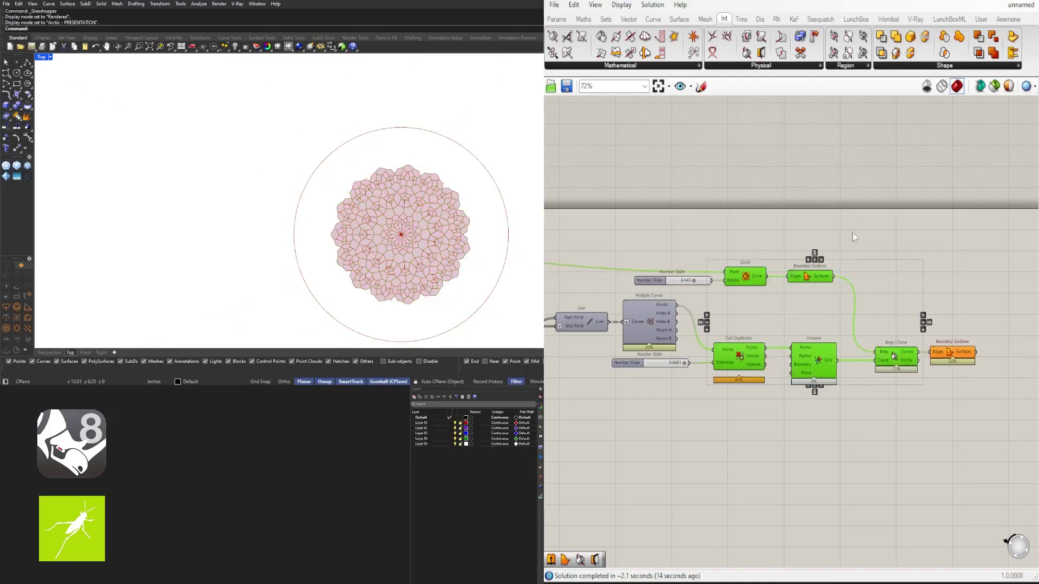
pyautogui.click(862, 238)
# Step: Set the trimming circle's radius slider to 4.908, checking the whole pattern in the Top viewport
pyautogui.scroll(2, 423, 277)
pyautogui.moveTo(376, 278); pyautogui.dragTo(285, 259, button='right')
pyautogui.scroll(-4, 285, 255)
pyautogui.scroll(2, 255, 201)
pyautogui.scroll(8, 671, 287)
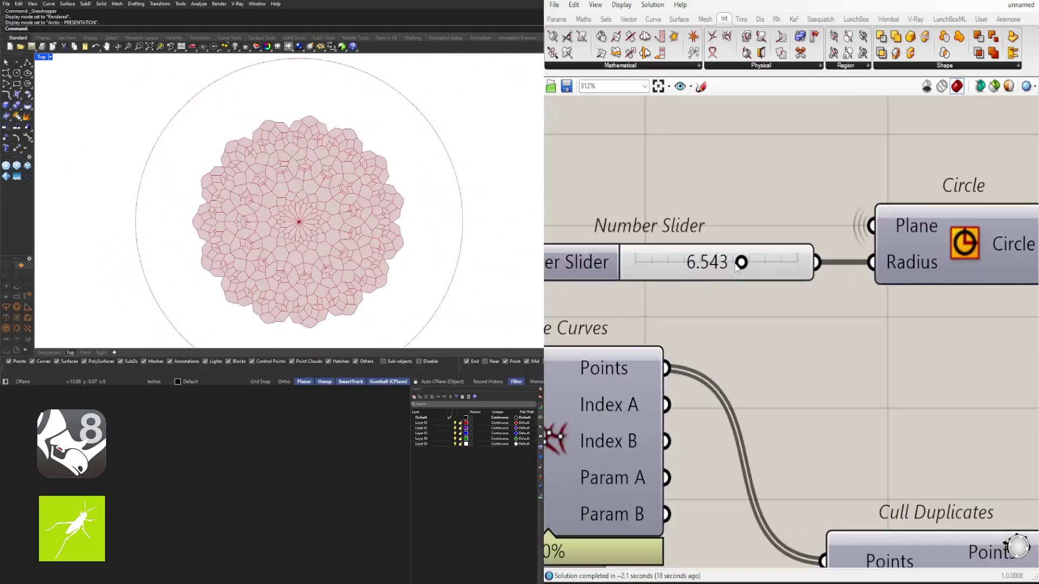
pyautogui.moveTo(738, 262); pyautogui.dragTo(715, 267)
pyautogui.scroll(-8, 914, 356)
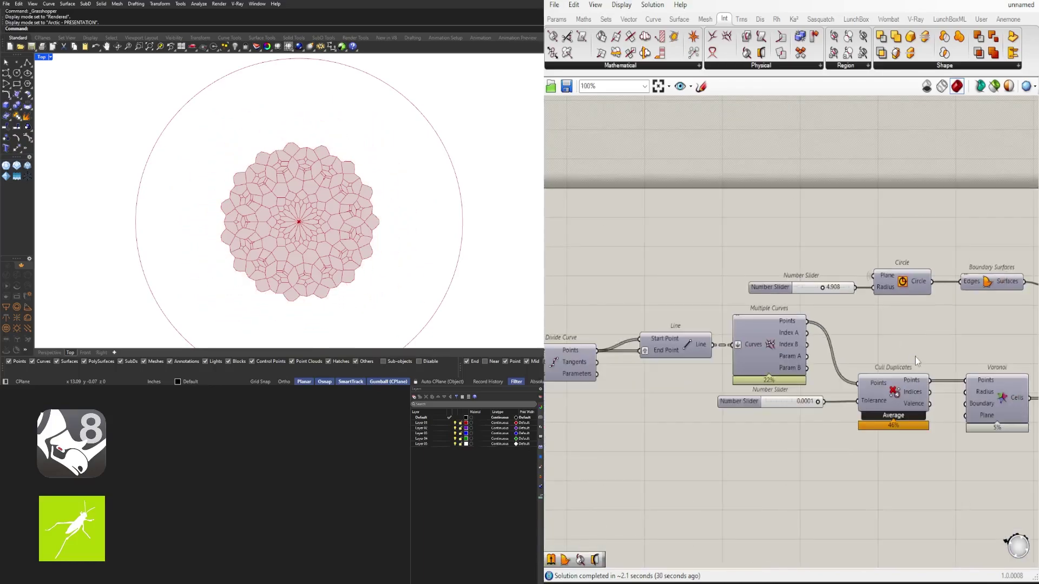
# Step: Move the final Boundary Surfaces component slightly farther away from Brep | Curve
pyautogui.moveTo(874, 370); pyautogui.dragTo(880, 369)
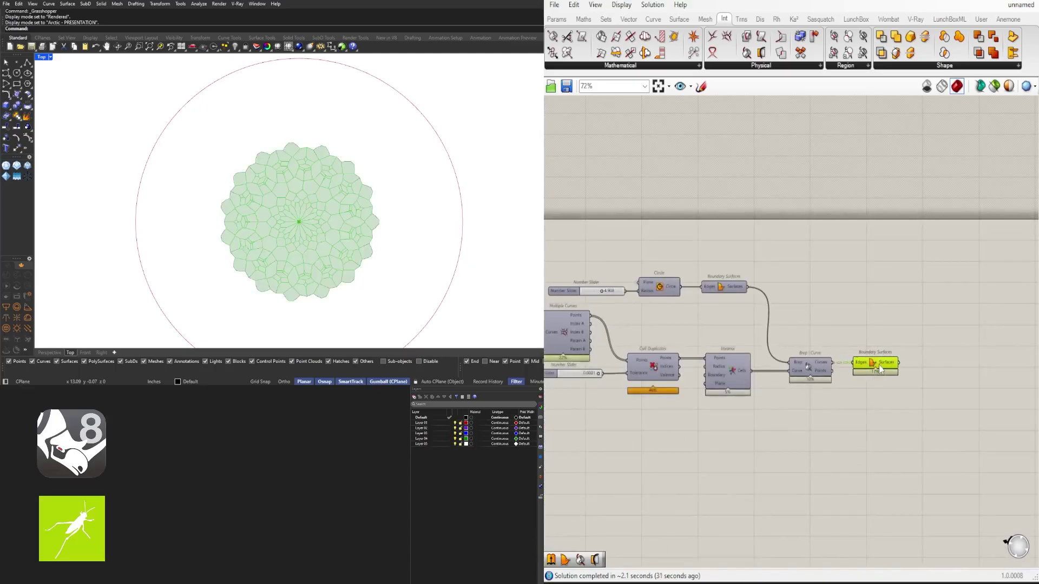
pyautogui.click(893, 330)
pyautogui.scroll(5, 848, 365)
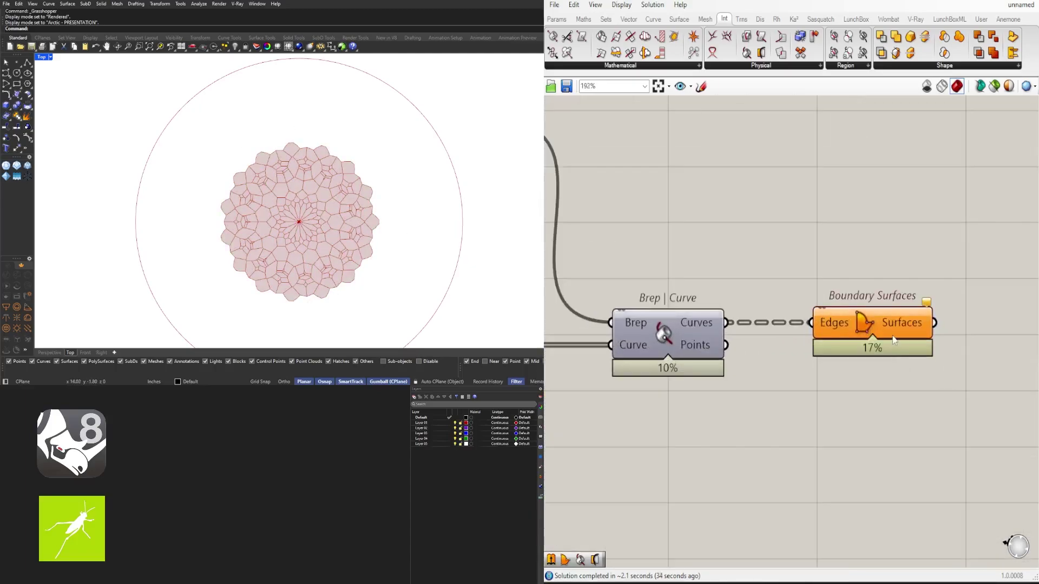
# Step: Inspect the warning on the final Boundary Surfaces component
pyautogui.click(837, 327)
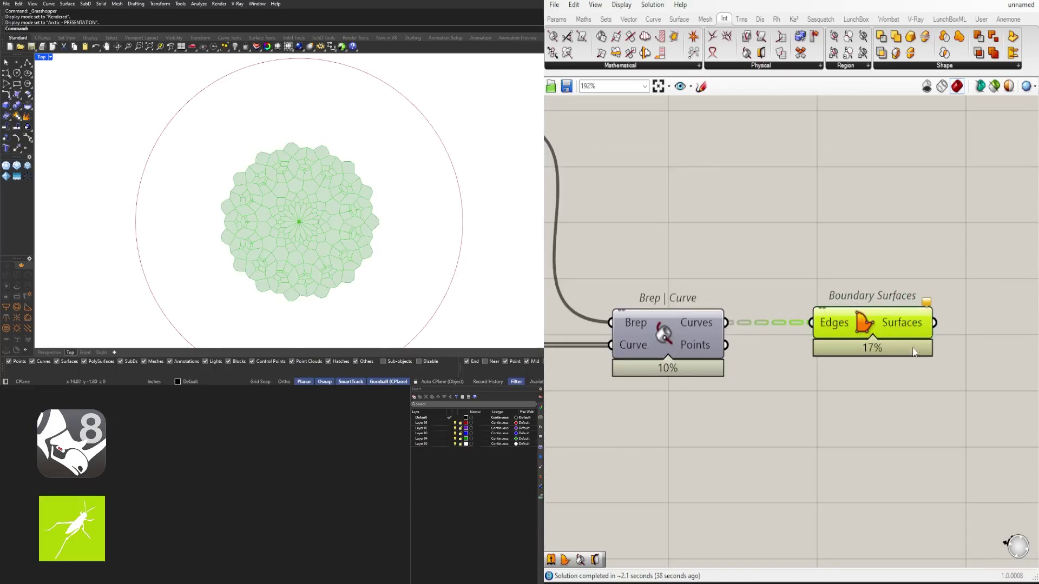
pyautogui.click(865, 274)
pyautogui.click(865, 328)
pyautogui.moveTo(926, 305)
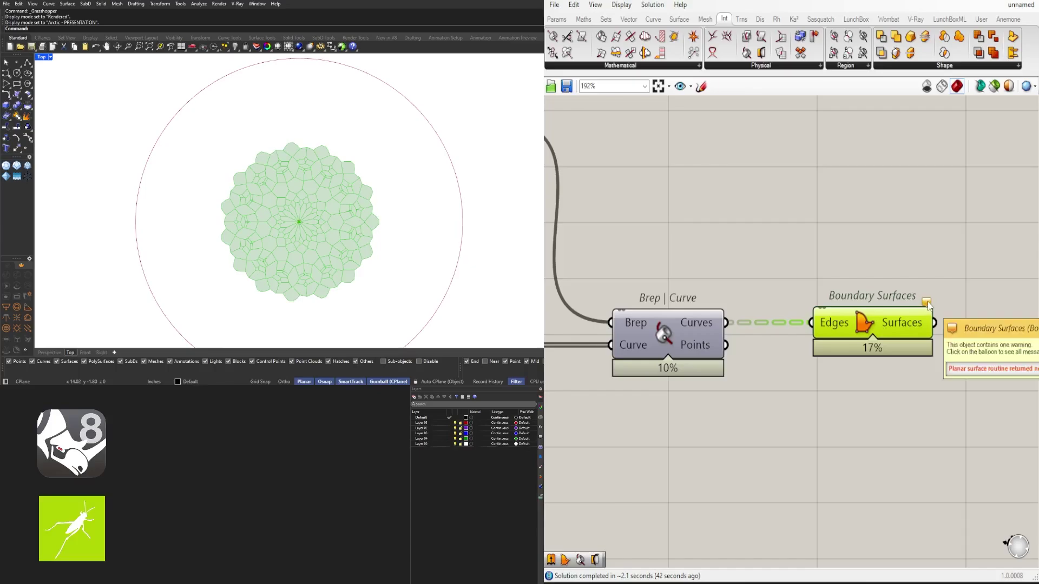
# Step: Temporarily preview the Brep | Curve output to compare its loose edge curves with the surfaced cells at the pattern's rim
pyautogui.click(679, 337)
pyautogui.middleClick(676, 335)
pyautogui.scroll(3, 240, 177)
pyautogui.scroll(3, 241, 177)
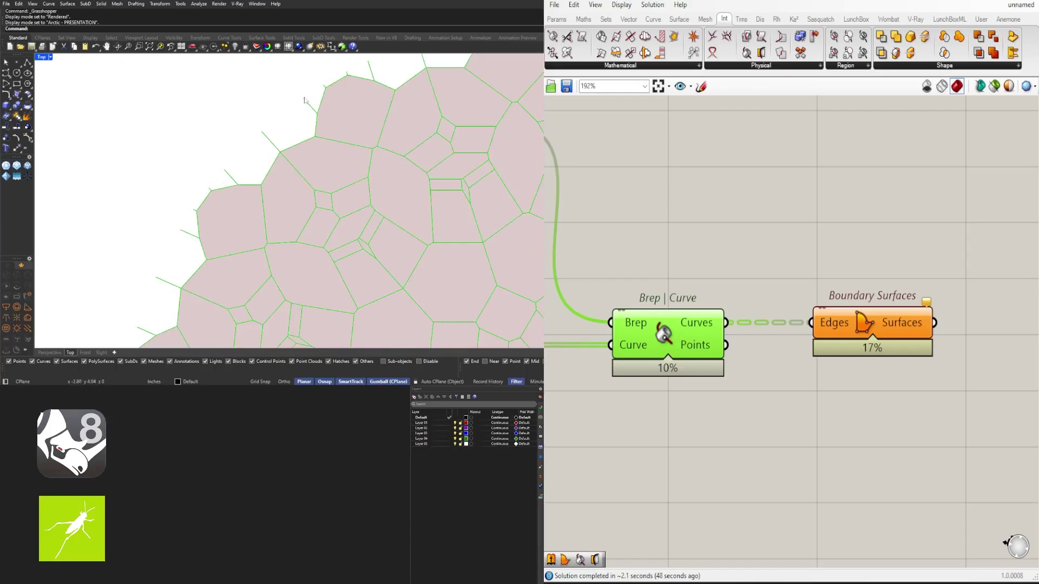
pyautogui.click(839, 329)
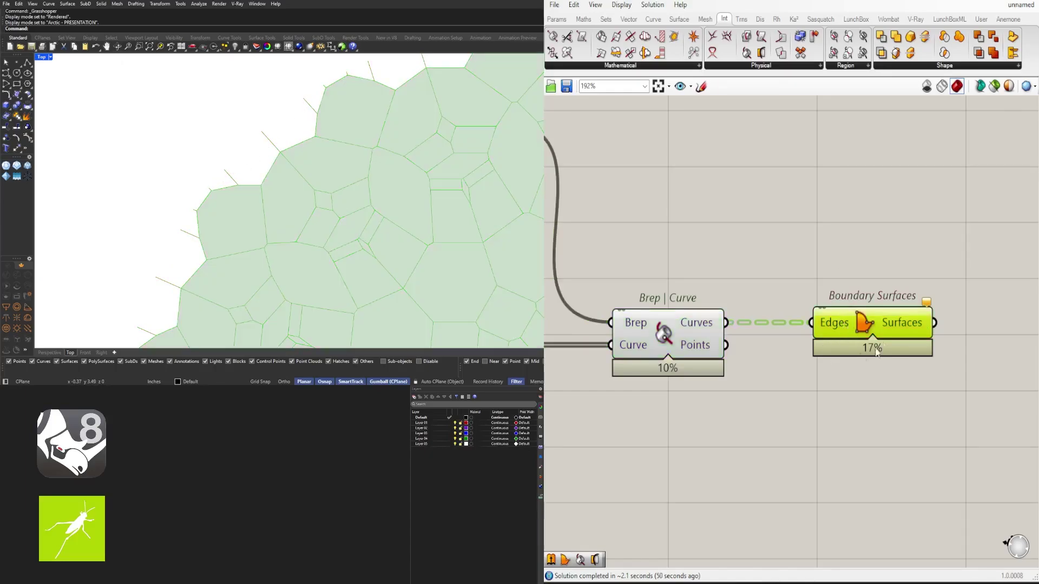
pyautogui.scroll(-5, 885, 352)
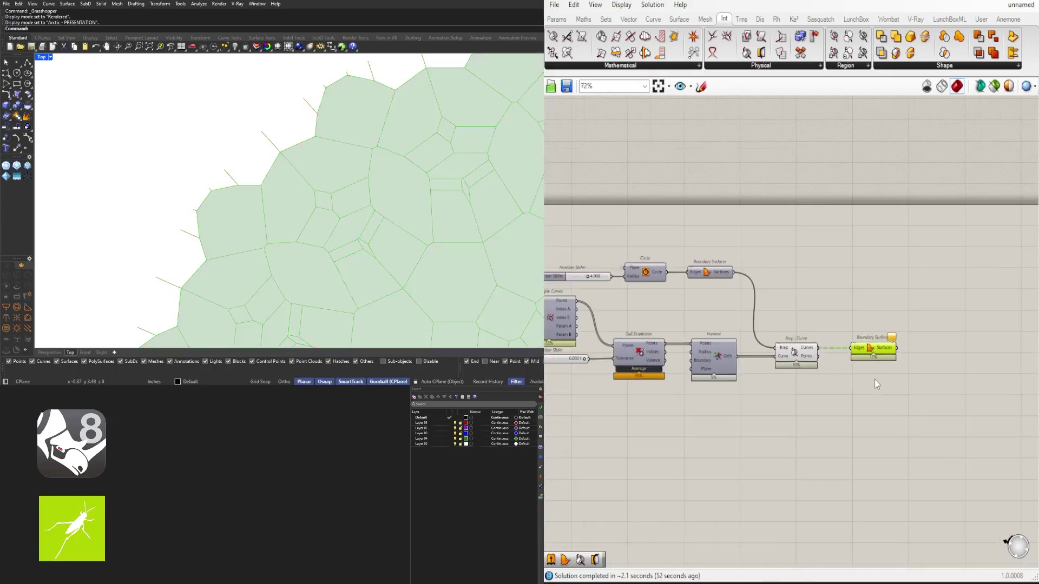
pyautogui.moveTo(757, 433); pyautogui.dragTo(726, 369)
pyautogui.middleClick(726, 369)
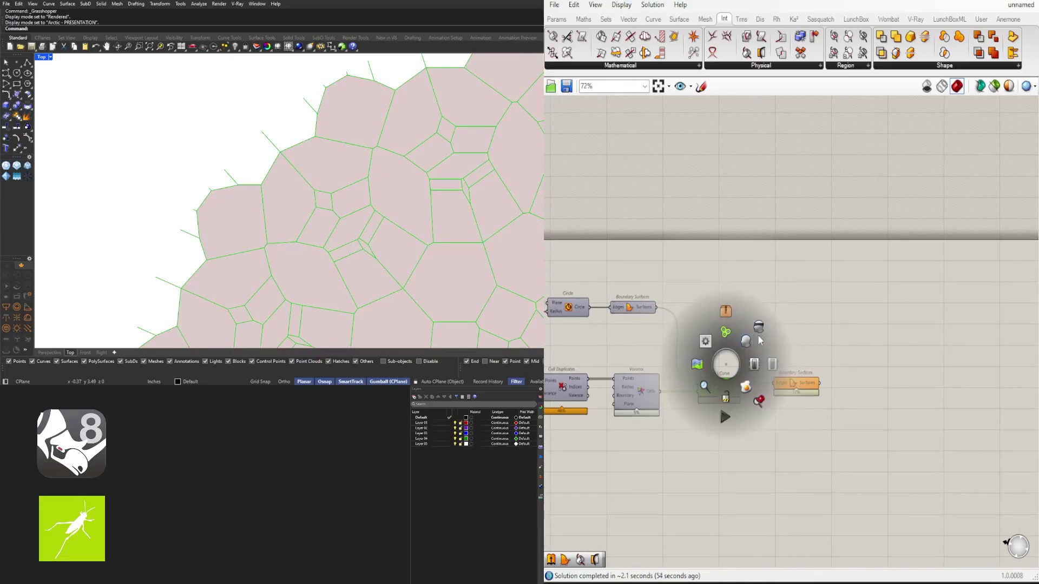
# Step: Place the final Boundary Surfaces component closer to Brep | Curve, in line with its Curves output
pyautogui.moveTo(792, 382); pyautogui.dragTo(773, 384)
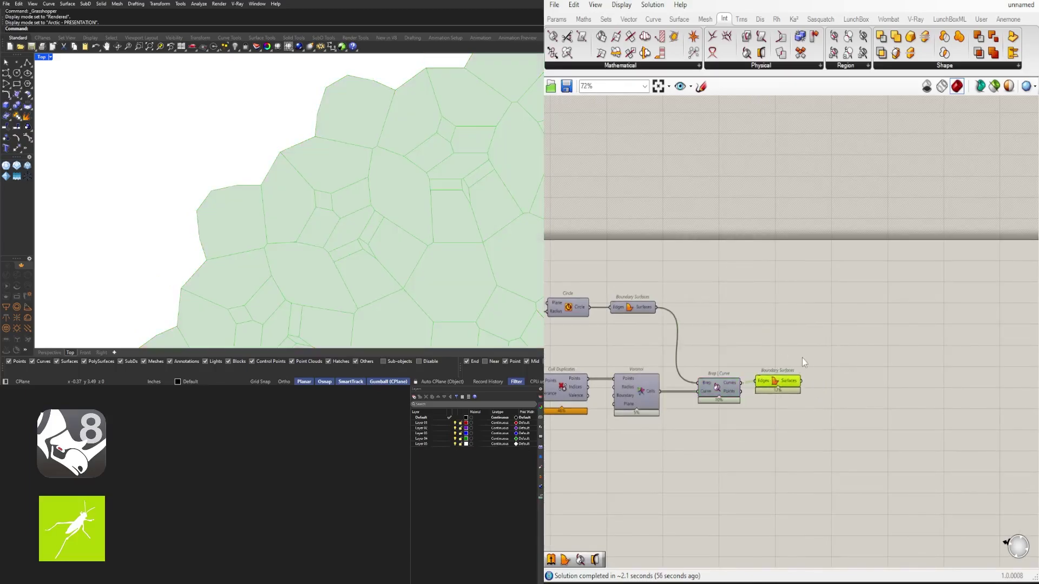
pyautogui.scroll(-5, 311, 138)
pyautogui.scroll(-3, 311, 138)
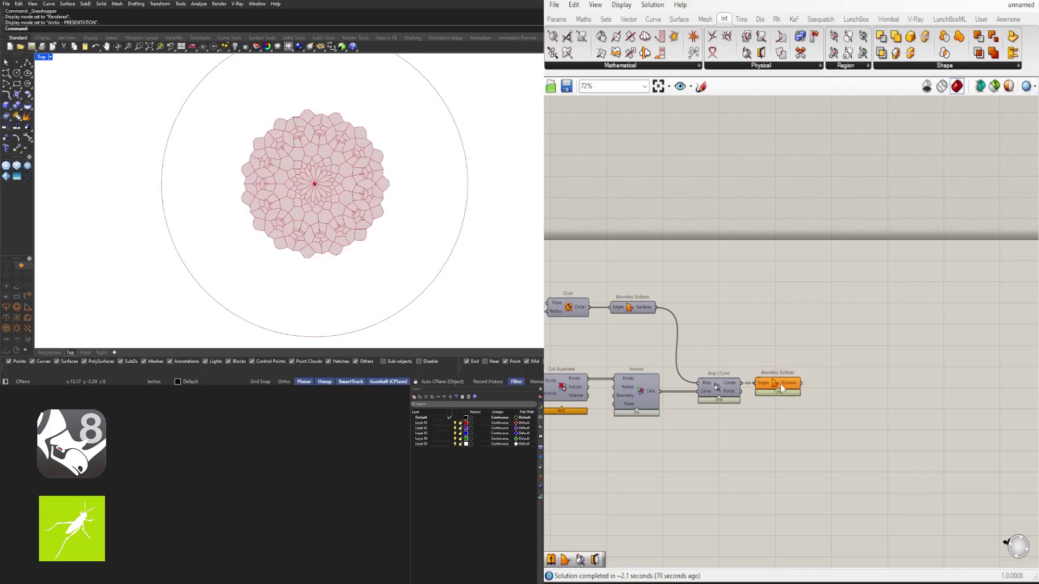
pyautogui.moveTo(782, 387); pyautogui.dragTo(787, 384)
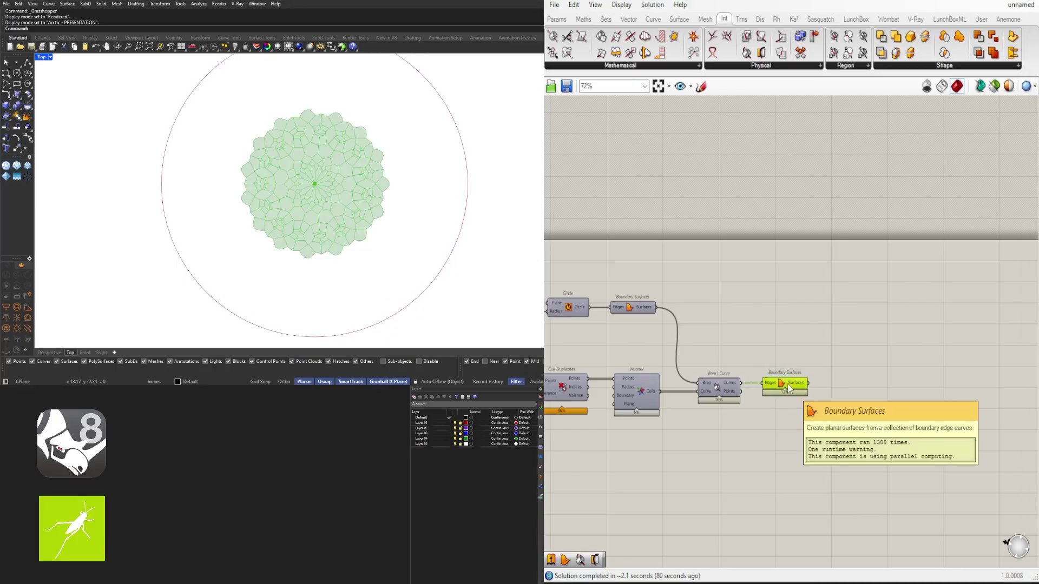
# Step: Add an Area component and feed the final Boundary Surfaces' Surfaces output into its Geometry input
pyautogui.click(866, 433)
pyautogui.doubleClick(868, 435)
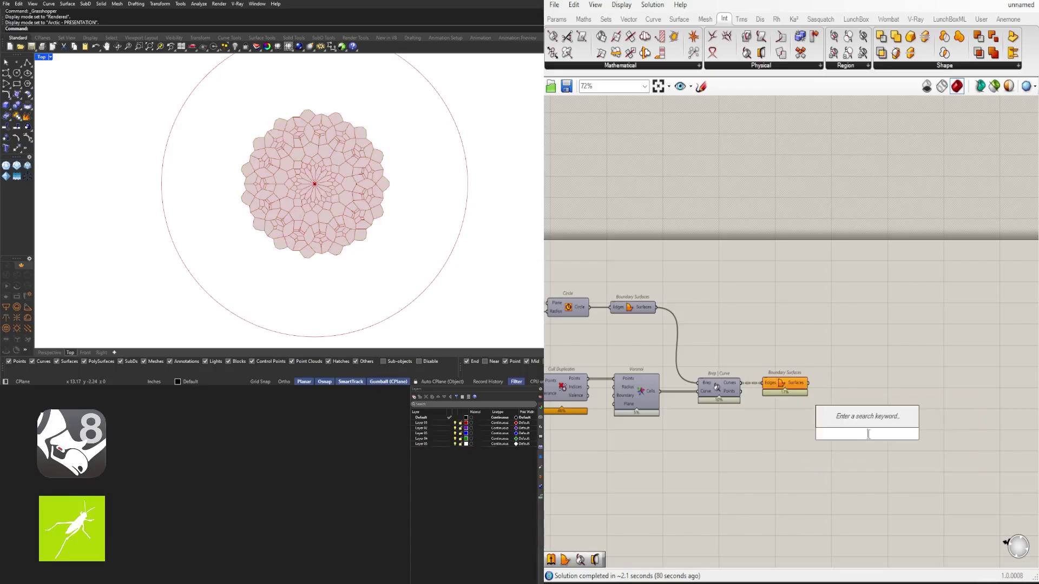
pyautogui.write('AREA')
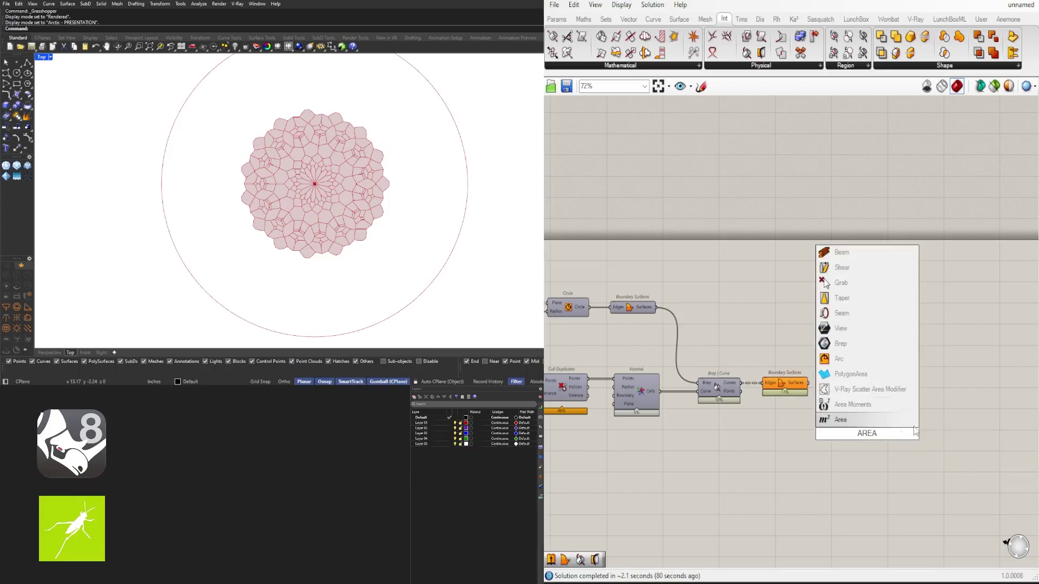
pyautogui.press('Return')
pyautogui.scroll(5, 866, 433)
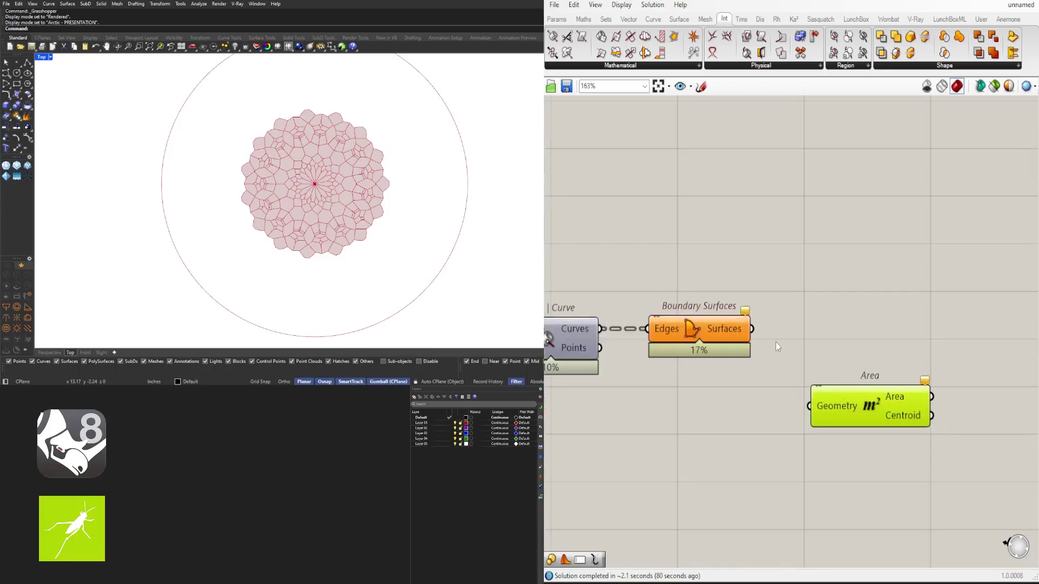
pyautogui.moveTo(753, 337); pyautogui.dragTo(812, 405)
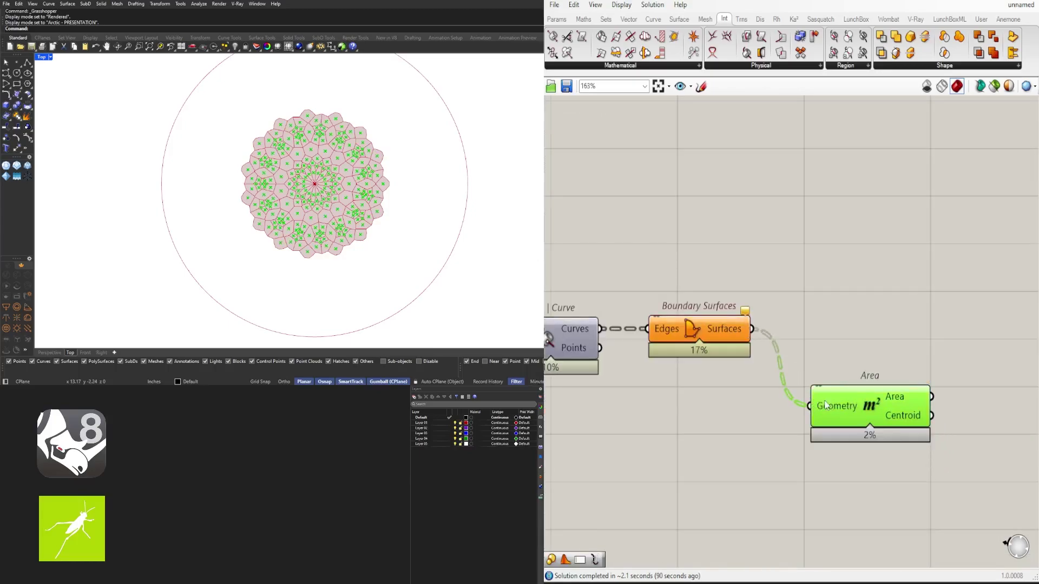
pyautogui.scroll(10, 373, 175)
pyautogui.scroll(-8, 350, 171)
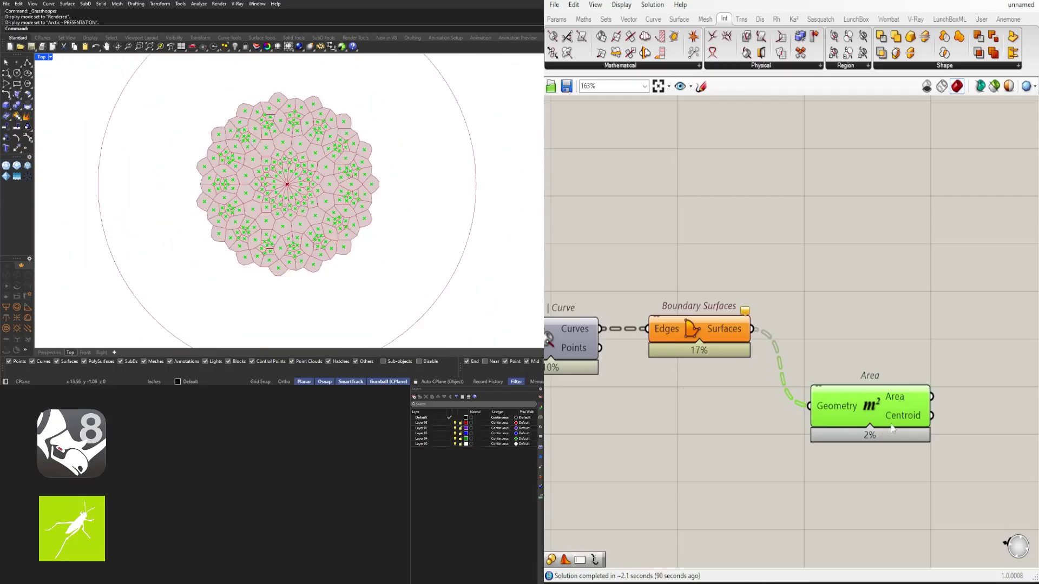
# Step: Flatten the Geometry input of the Area component and examine its Area output
pyautogui.scroll(-2, 886, 414)
pyautogui.moveTo(885, 412); pyautogui.dragTo(702, 352, button='right')
pyautogui.moveTo(702, 350); pyautogui.dragTo(750, 360)
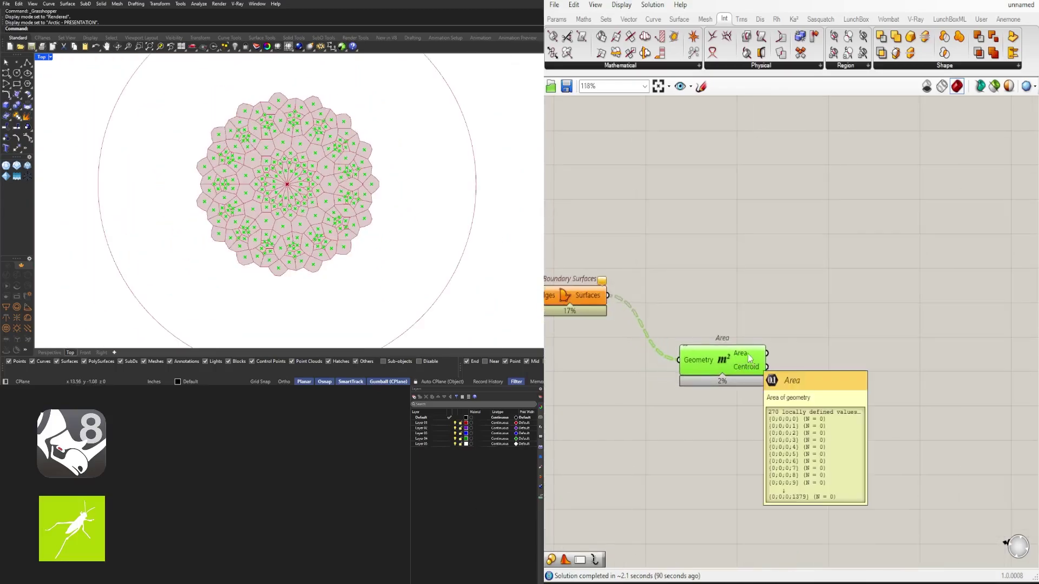
pyautogui.rightClick(702, 361)
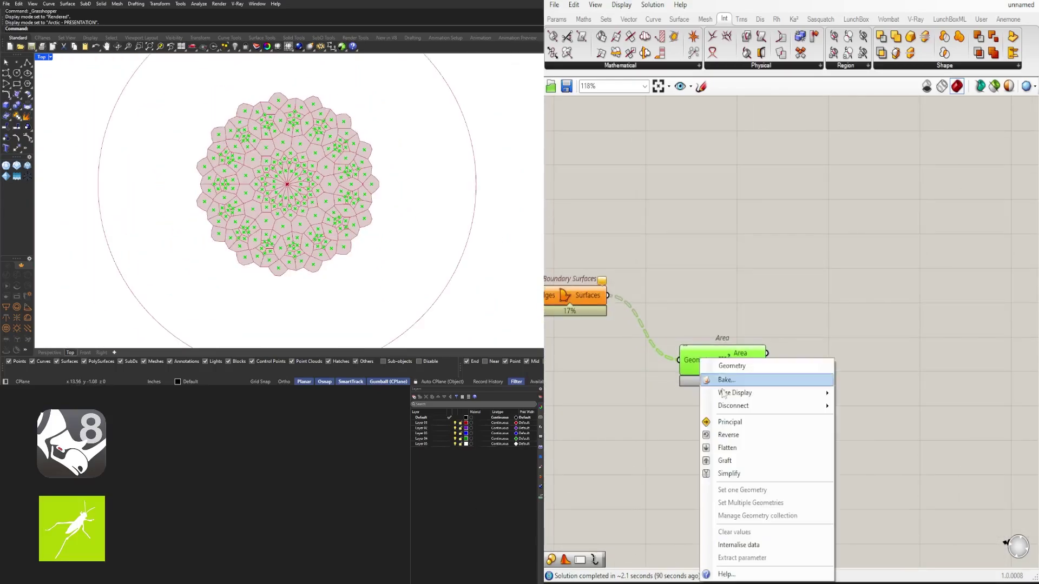
pyautogui.click(727, 447)
pyautogui.moveTo(762, 360)
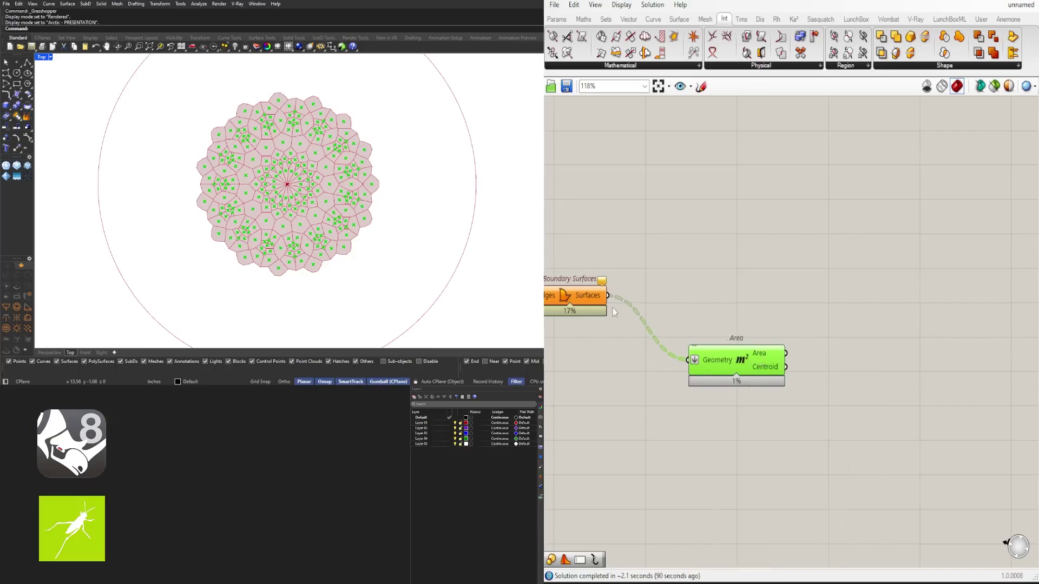
# Step: Flatten the Surfaces output of Boundary Surfaces instead of the Geometry input of Area
pyautogui.rightClick(600, 296)
pyautogui.click(636, 357)
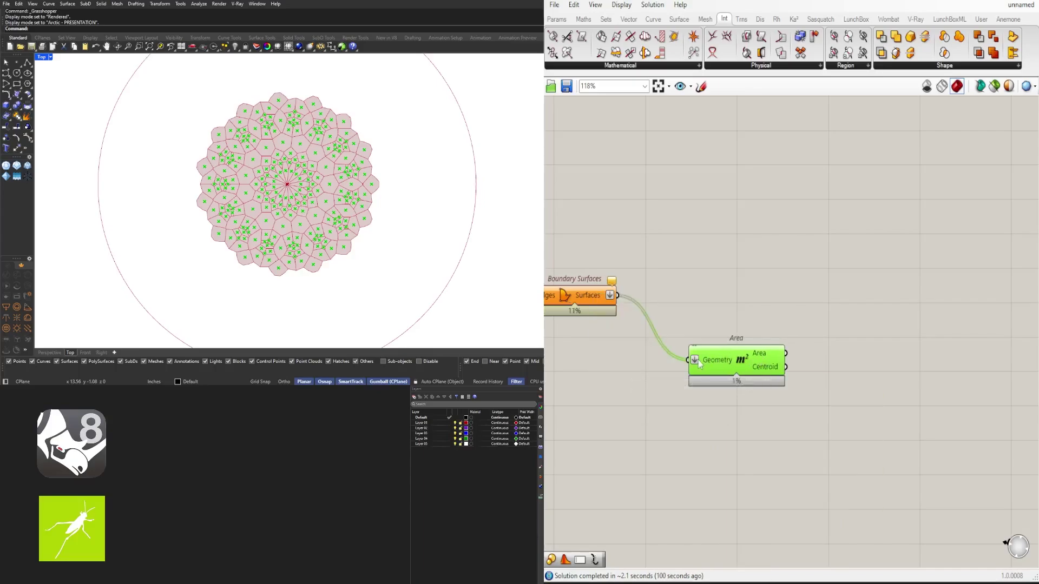
pyautogui.rightClick(703, 361)
pyautogui.click(726, 447)
pyautogui.moveTo(728, 371); pyautogui.dragTo(727, 339)
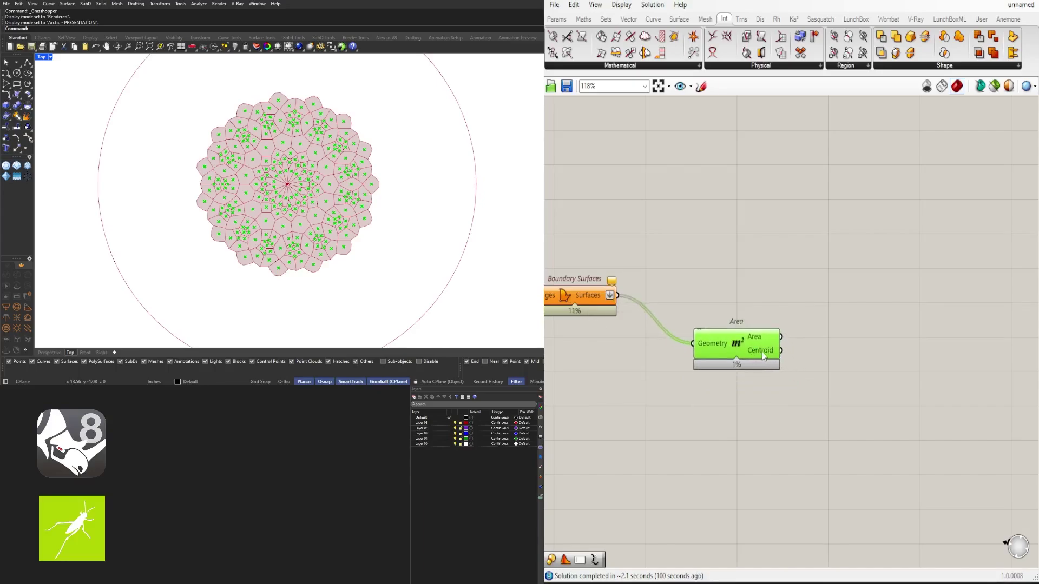
pyautogui.moveTo(765, 339); pyautogui.dragTo(736, 347)
# Step: Add a Deconstruct Domain component and connect the Area component's Area output to its Domain input
pyautogui.doubleClick(845, 315)
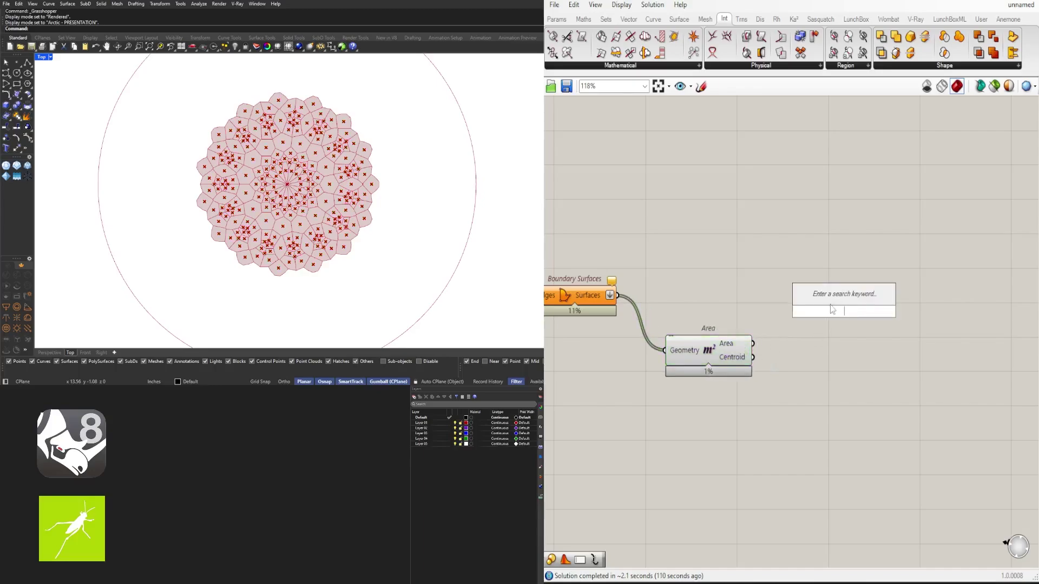
pyautogui.write('DEC')
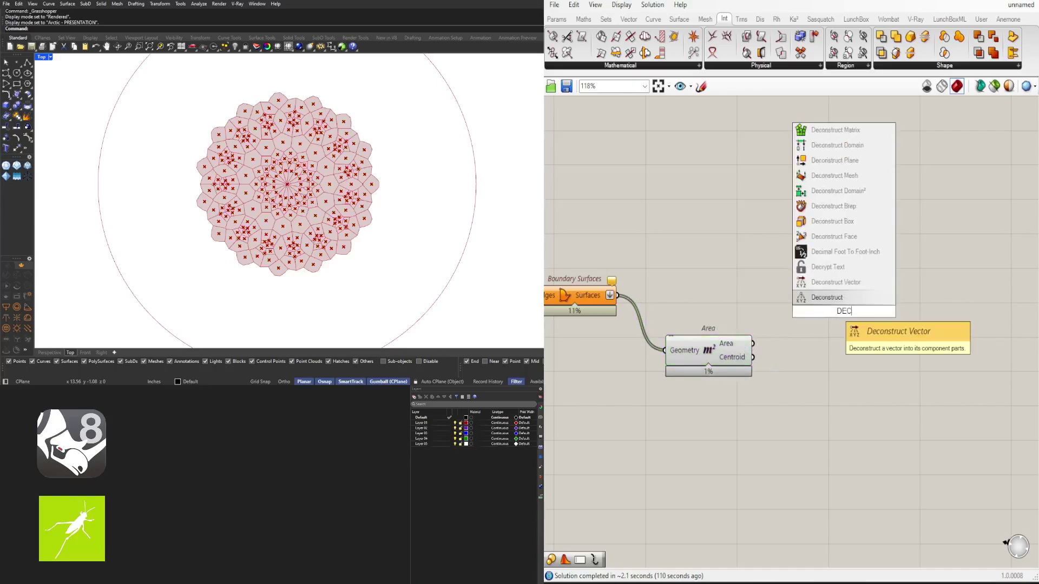
pyautogui.click(854, 146)
pyautogui.moveTo(735, 363); pyautogui.dragTo(727, 319, button='right')
pyautogui.moveTo(725, 302)
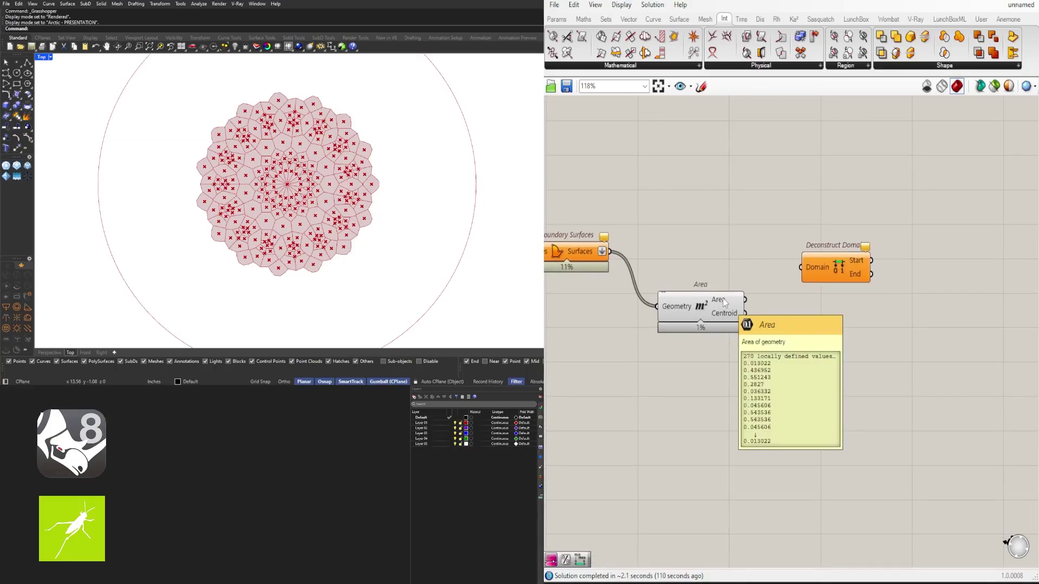
pyautogui.moveTo(745, 299); pyautogui.dragTo(782, 269)
pyautogui.moveTo(845, 264)
pyautogui.mouseDown()
pyautogui.moveTo(826, 264)
pyautogui.moveTo(843, 255)
pyautogui.mouseUp()
pyautogui.moveTo(821, 258)
pyautogui.moveTo(837, 275)
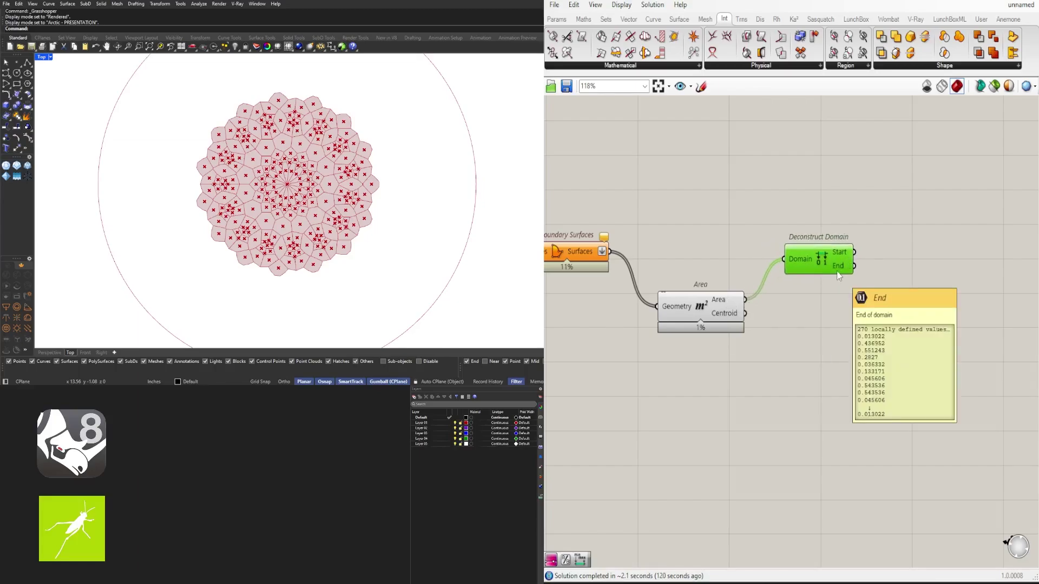
# Step: Line up Area and Deconstruct Domain, and add a Gradient component beyond them
pyautogui.scroll(-2, 868, 302)
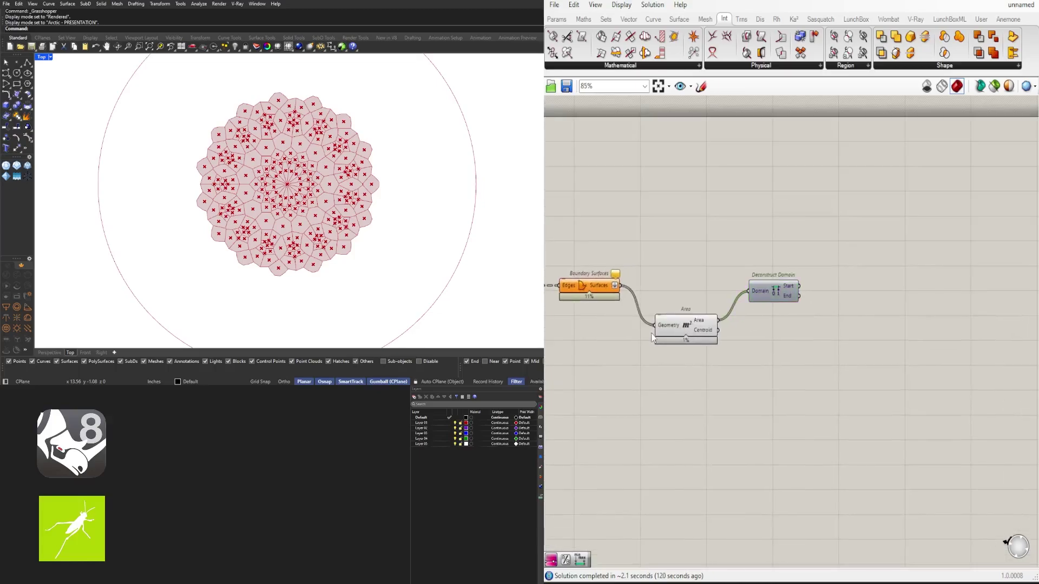
pyautogui.moveTo(652, 338); pyautogui.dragTo(645, 327)
pyautogui.moveTo(793, 296); pyautogui.dragTo(772, 310)
pyautogui.doubleClick(847, 305)
pyautogui.write('GRAD')
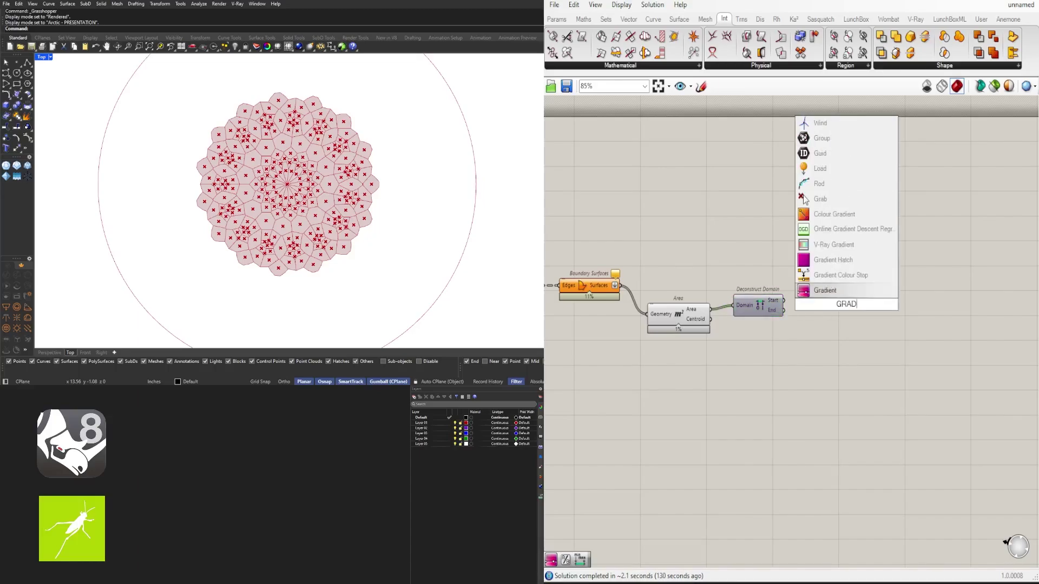
pyautogui.click(837, 287)
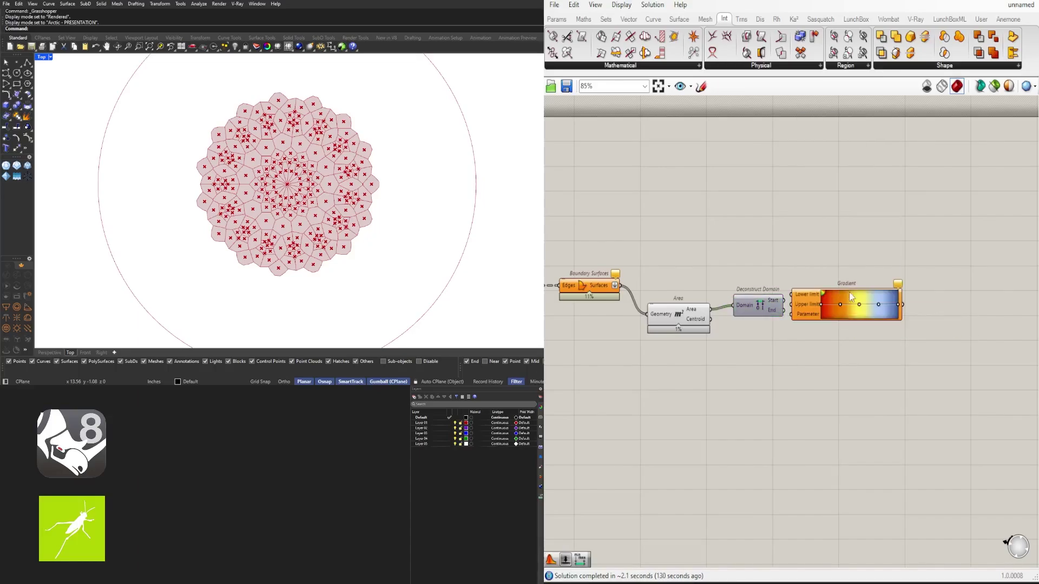
pyautogui.moveTo(878, 304); pyautogui.dragTo(925, 266)
pyautogui.click(753, 308)
pyautogui.click(817, 314)
# Step: Connect Deconstruct Domain's Start and End to the Gradient's Lower limit and Upper limit, leaving a wide gap between the components
pyautogui.scroll(2, 816, 313)
pyautogui.scroll(-1, 817, 314)
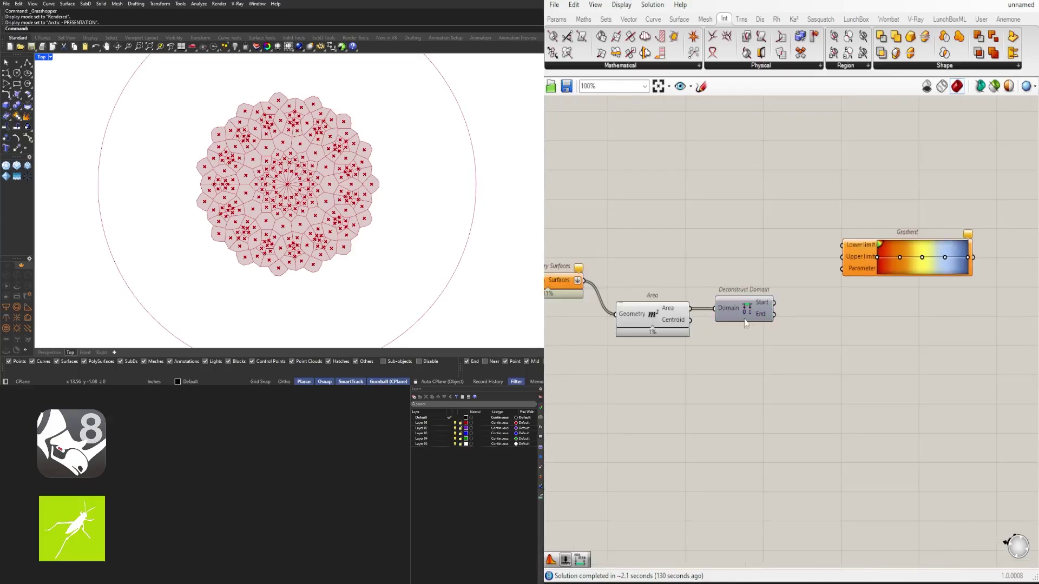
pyautogui.moveTo(751, 304); pyautogui.dragTo(870, 243)
pyautogui.scroll(4, 816, 251)
pyautogui.moveTo(795, 266); pyautogui.dragTo(870, 267)
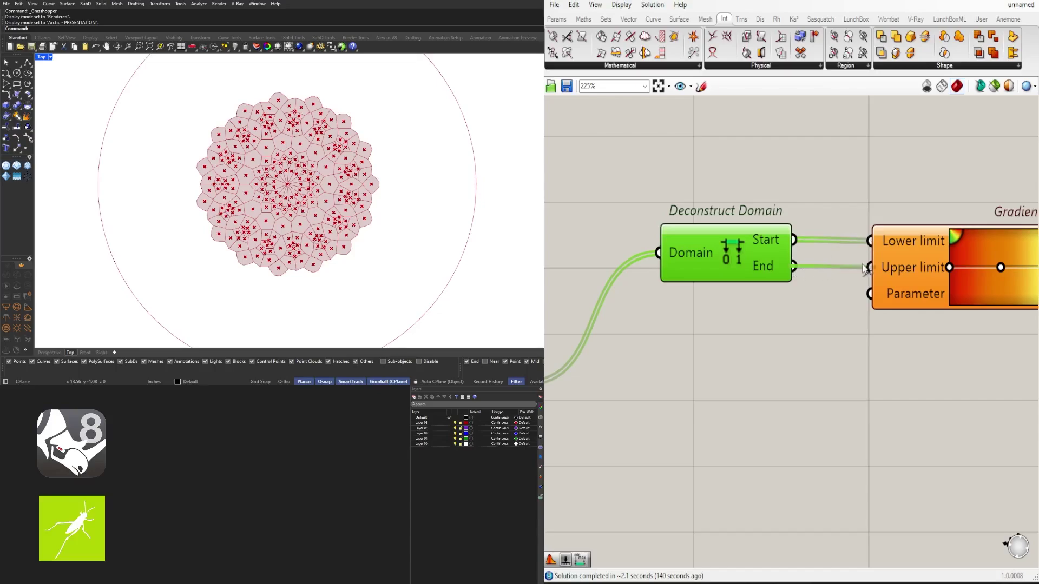
pyautogui.click(925, 293)
pyautogui.scroll(-4, 763, 367)
pyautogui.moveTo(777, 308); pyautogui.dragTo(897, 307)
pyautogui.click(852, 334)
# Step: Add a Bounds component and feed Deconstruct Domain's End output into its Numbers input
pyautogui.scroll(3, 707, 303)
pyautogui.click(713, 300)
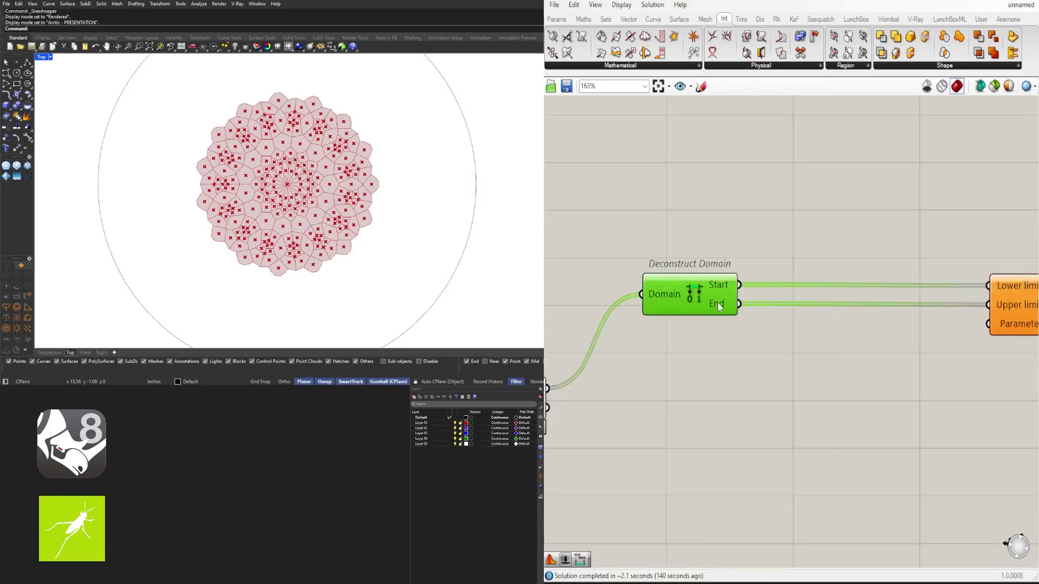
pyautogui.moveTo(717, 303)
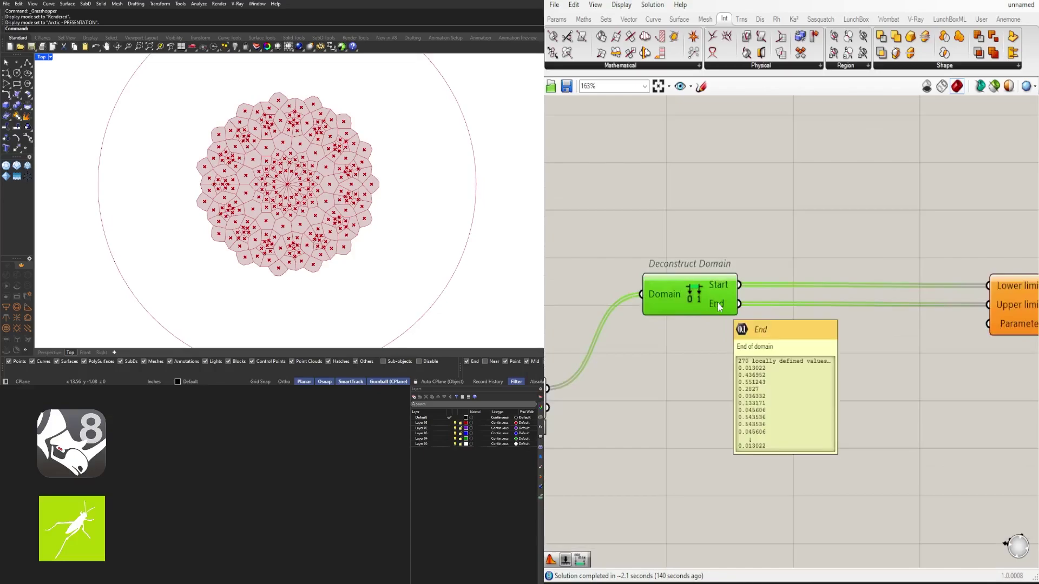
pyautogui.doubleClick(798, 366)
pyautogui.write('bounds')
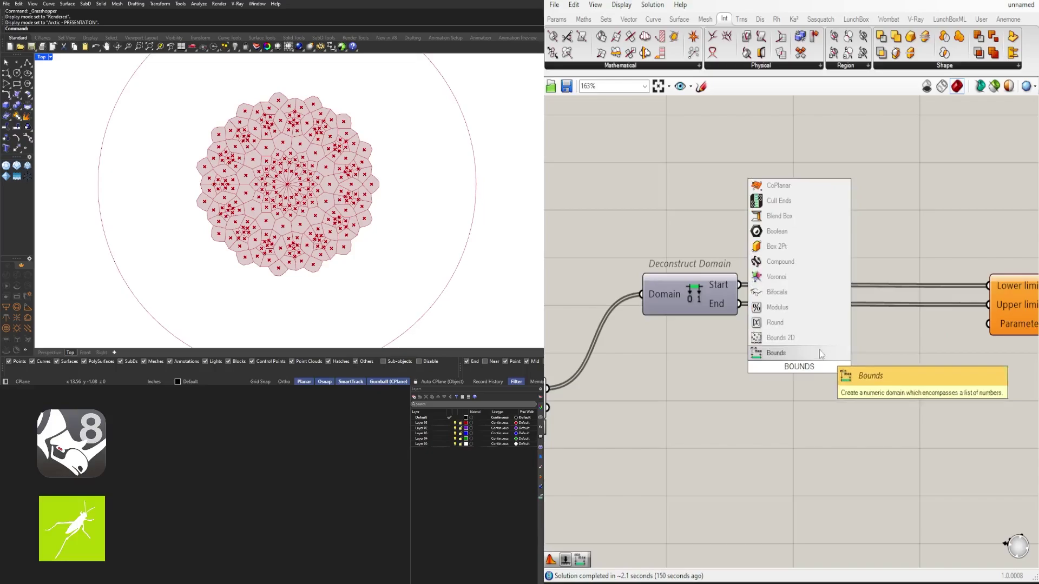
pyautogui.click(788, 352)
pyautogui.moveTo(739, 304); pyautogui.dragTo(795, 368)
pyautogui.click(847, 409)
pyautogui.moveTo(860, 376)
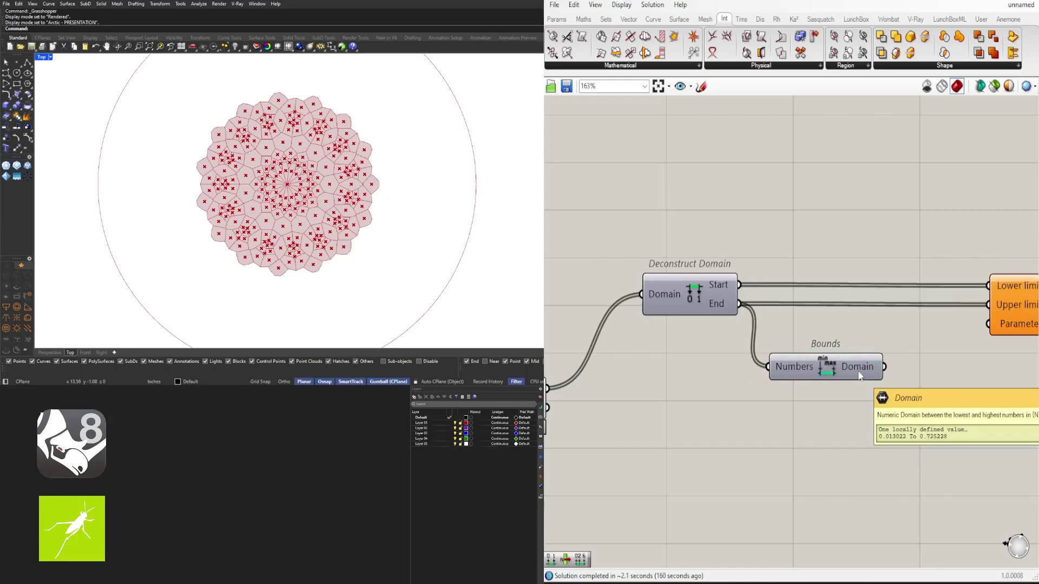
# Step: Add a second Deconstruct Domain beside Bounds and connect the Bounds Domain output to its Domain input
pyautogui.moveTo(853, 431); pyautogui.dragTo(729, 447, button='right')
pyautogui.scroll(-2, 735, 444)
pyautogui.click(728, 402)
pyautogui.scroll(2, 844, 418)
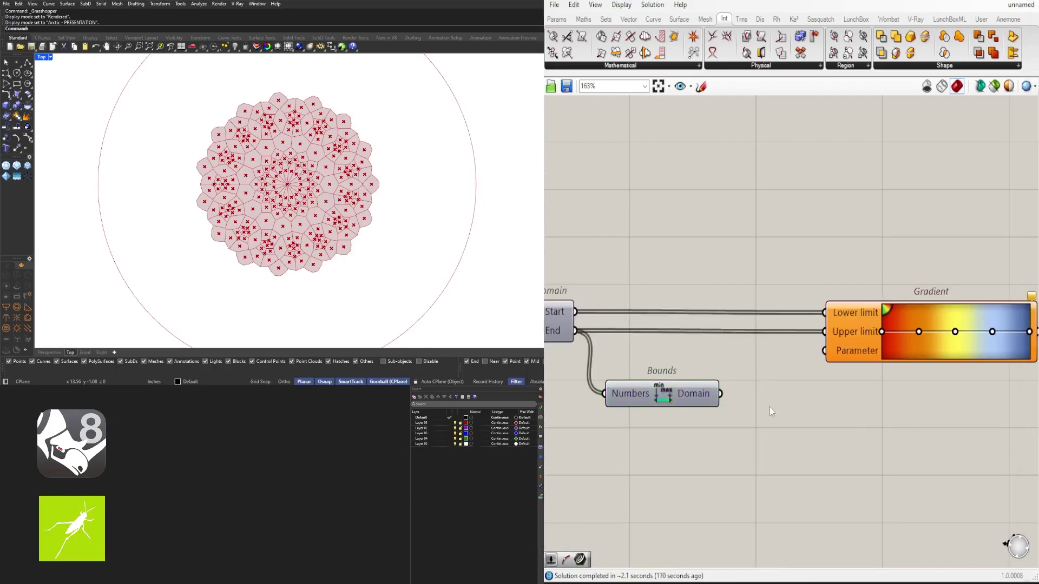
pyautogui.moveTo(701, 401)
pyautogui.doubleClick(780, 439)
pyautogui.write('DEC')
pyautogui.click(790, 273)
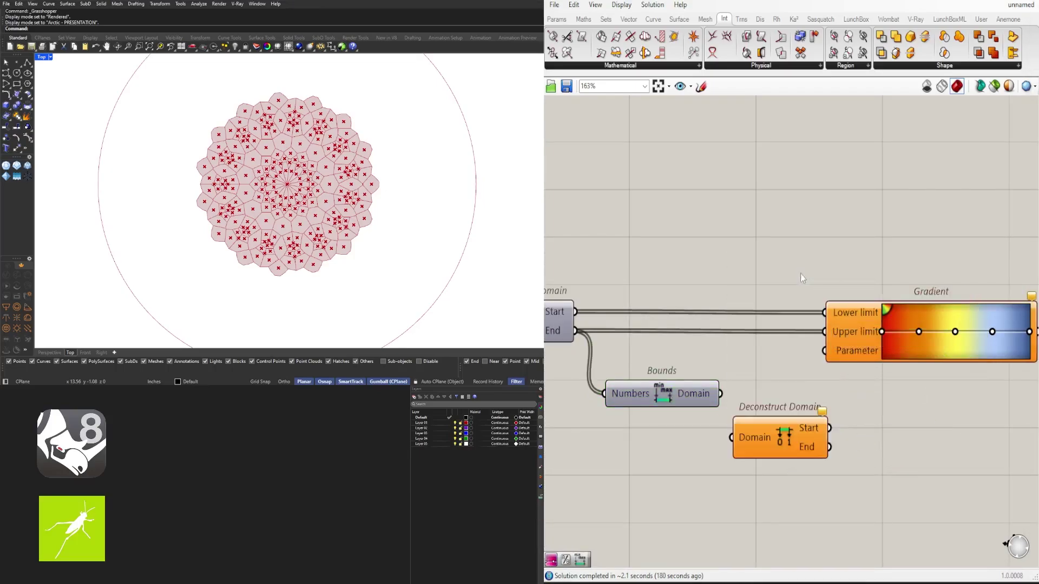
pyautogui.moveTo(721, 394); pyautogui.dragTo(751, 386)
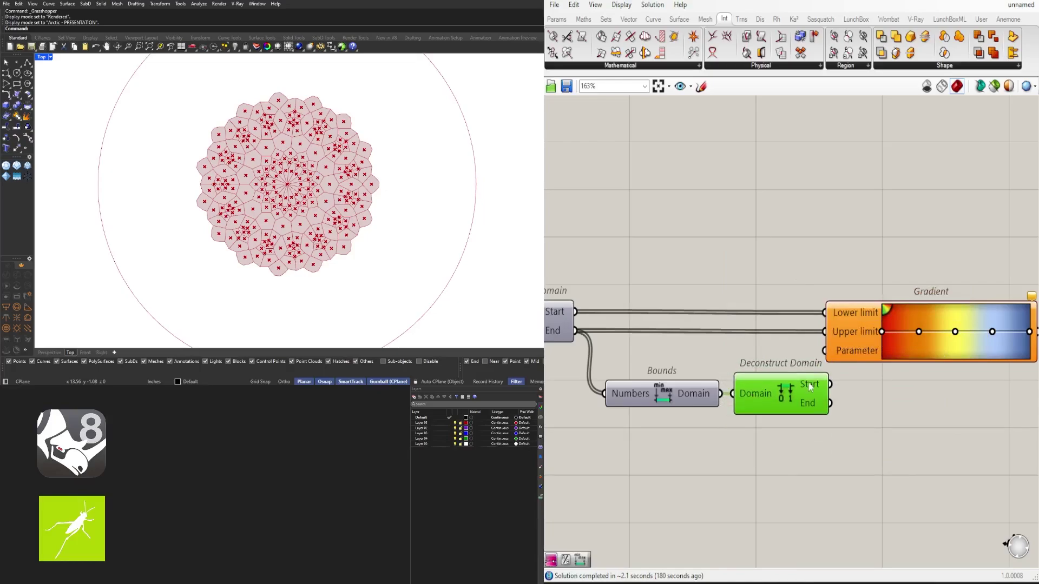
# Step: Check the second Deconstruct Domain's Start and End values, and move the Gradient further away to free up space beside it
pyautogui.moveTo(810, 385)
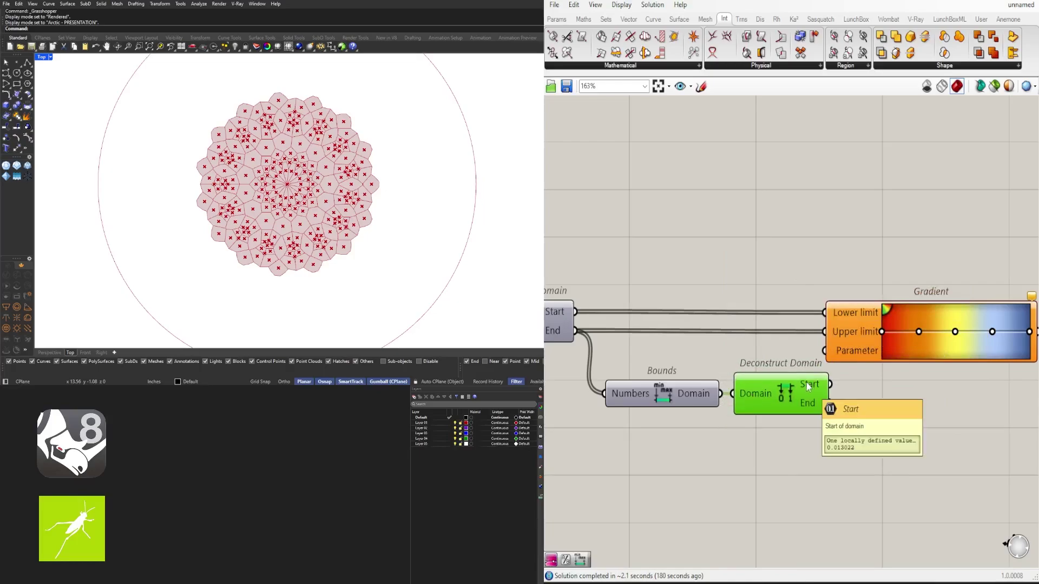
pyautogui.moveTo(811, 408)
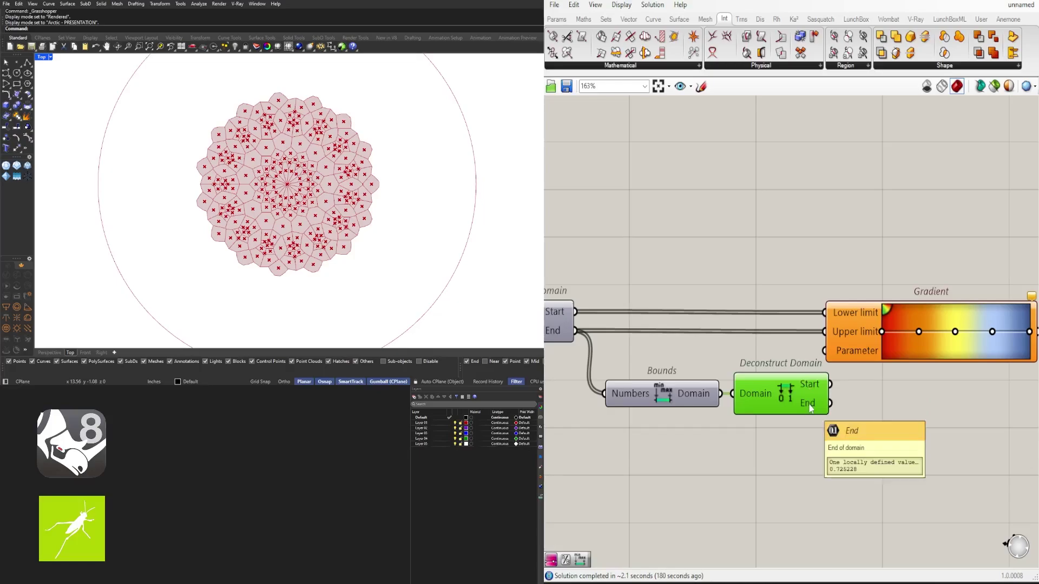
pyautogui.scroll(-2, 910, 436)
pyautogui.moveTo(910, 436); pyautogui.dragTo(732, 431, button='right')
pyautogui.moveTo(907, 418); pyautogui.dragTo(700, 343)
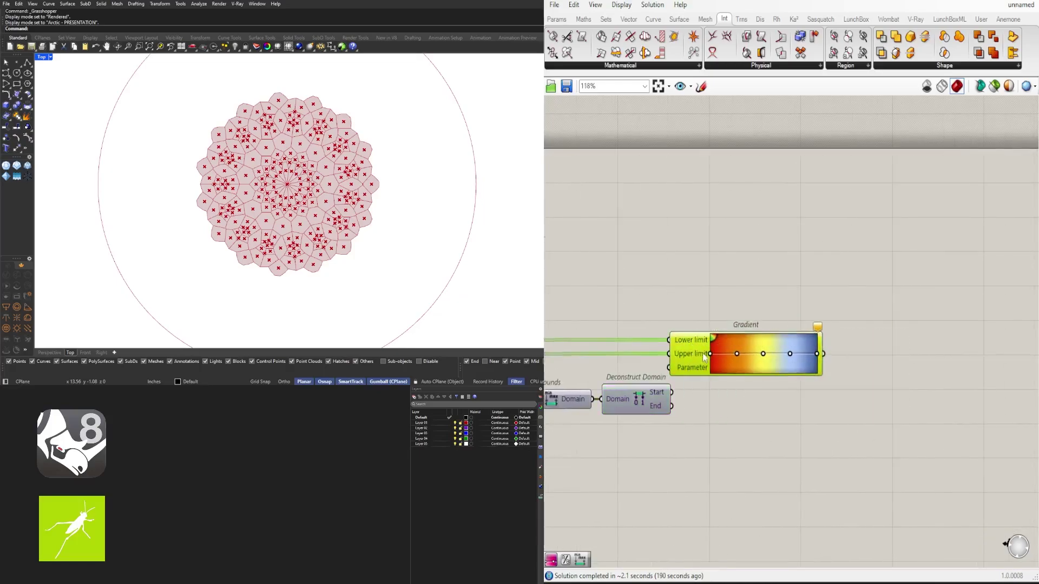
pyautogui.moveTo(729, 357); pyautogui.dragTo(885, 356)
pyautogui.click(695, 422)
pyautogui.scroll(3, 651, 417)
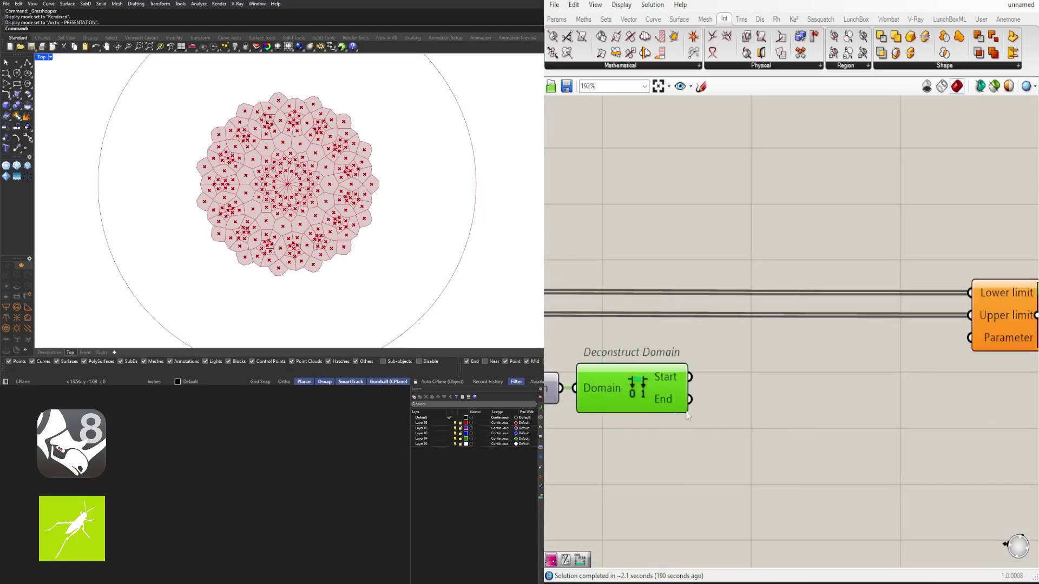
# Step: Add a Division component, feed the second Deconstruct Domain's End into A, and connect its Result to the Gradient's Parameter
pyautogui.doubleClick(787, 417)
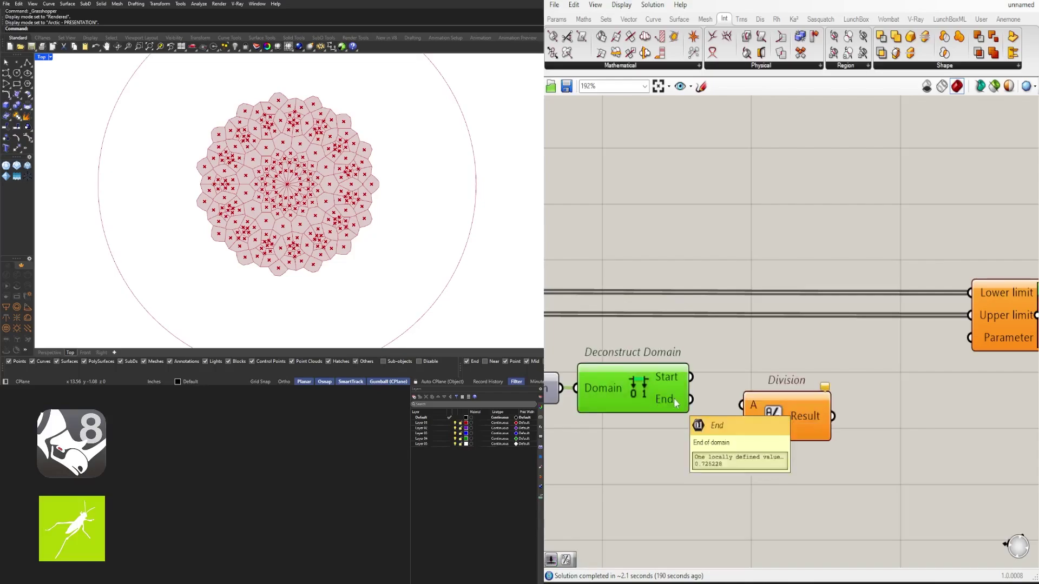
pyautogui.moveTo(691, 399); pyautogui.dragTo(739, 404)
pyautogui.moveTo(793, 425); pyautogui.dragTo(790, 424)
pyautogui.scroll(-3, 819, 411)
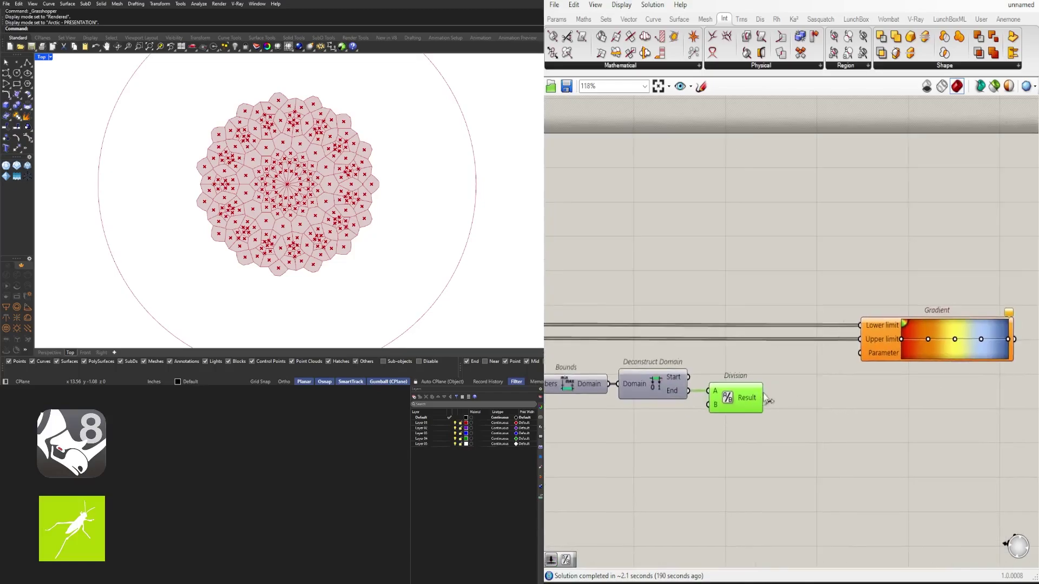
pyautogui.moveTo(879, 340); pyautogui.dragTo(815, 340)
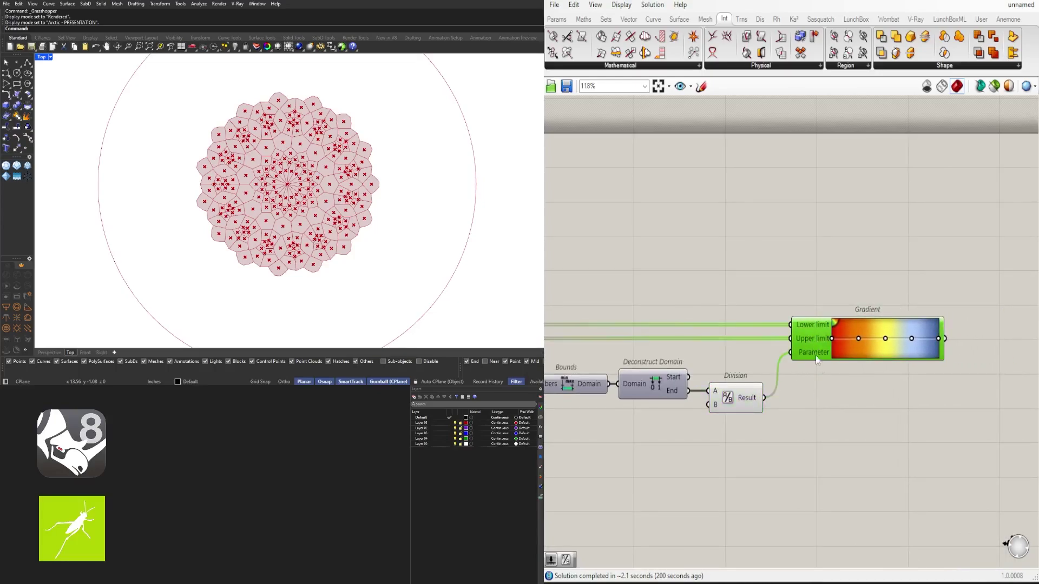
# Step: Move the domain, Bounds, Division and Gradient components below the level of Area, and nudge the Gradient closer to Division
pyautogui.moveTo(821, 426)
pyautogui.mouseDown(button='right')
pyautogui.moveTo(1013, 423)
pyautogui.moveTo(1022, 414)
pyautogui.moveTo(867, 361)
pyautogui.mouseUp(button='right')
pyautogui.scroll(-2, 867, 361)
pyautogui.moveTo(987, 410)
pyautogui.mouseDown()
pyautogui.moveTo(946, 382)
pyautogui.moveTo(824, 345)
pyautogui.mouseUp()
pyautogui.moveTo(976, 388); pyautogui.dragTo(607, 233)
pyautogui.moveTo(605, 317); pyautogui.dragTo(685, 261, button='right')
pyautogui.moveTo(686, 239); pyautogui.dragTo(684, 338)
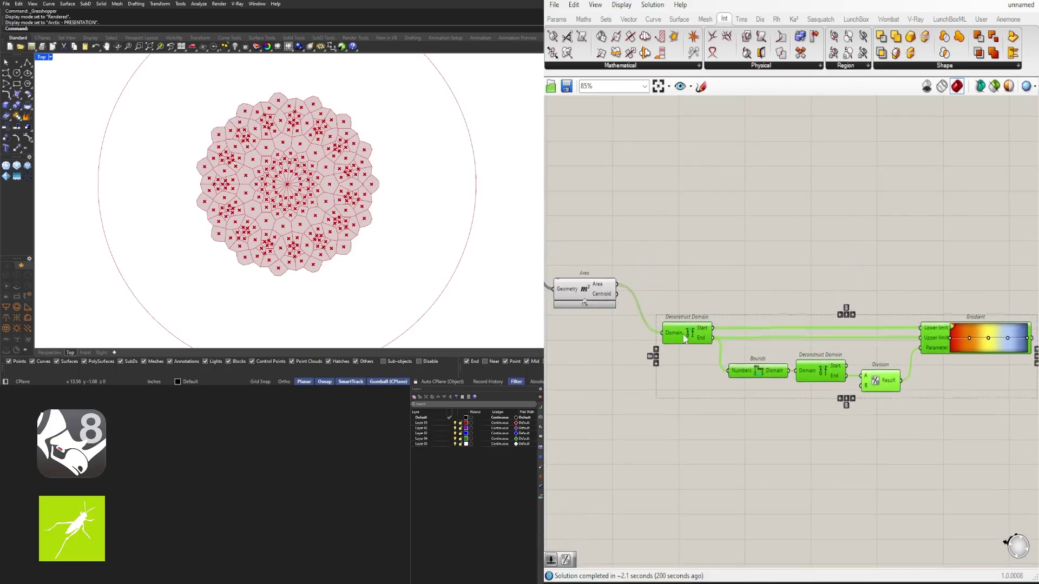
pyautogui.click(693, 279)
pyautogui.moveTo(684, 304); pyautogui.dragTo(631, 286, button='right')
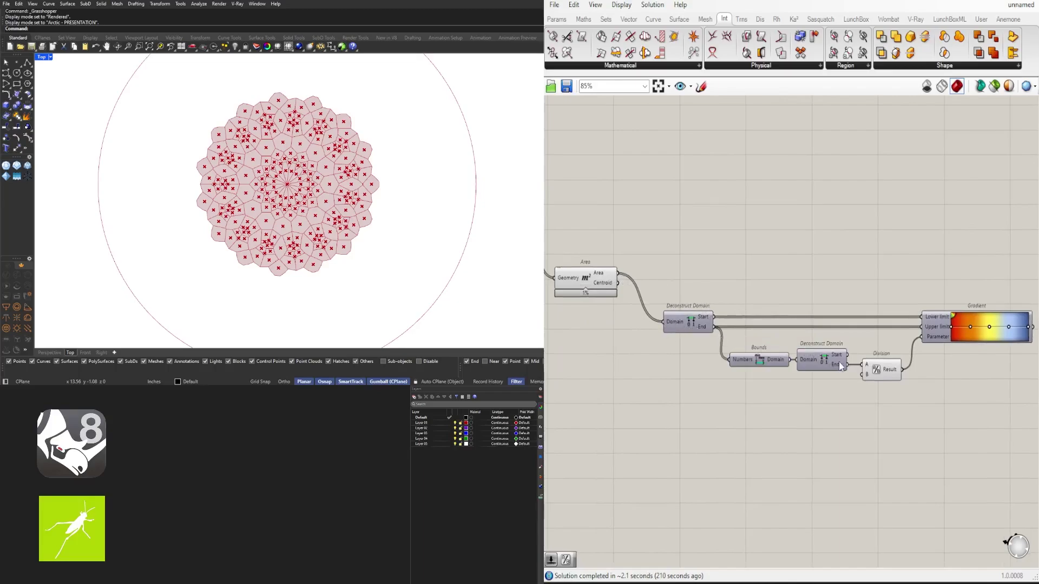
pyautogui.moveTo(882, 364); pyautogui.dragTo(800, 372, button='right')
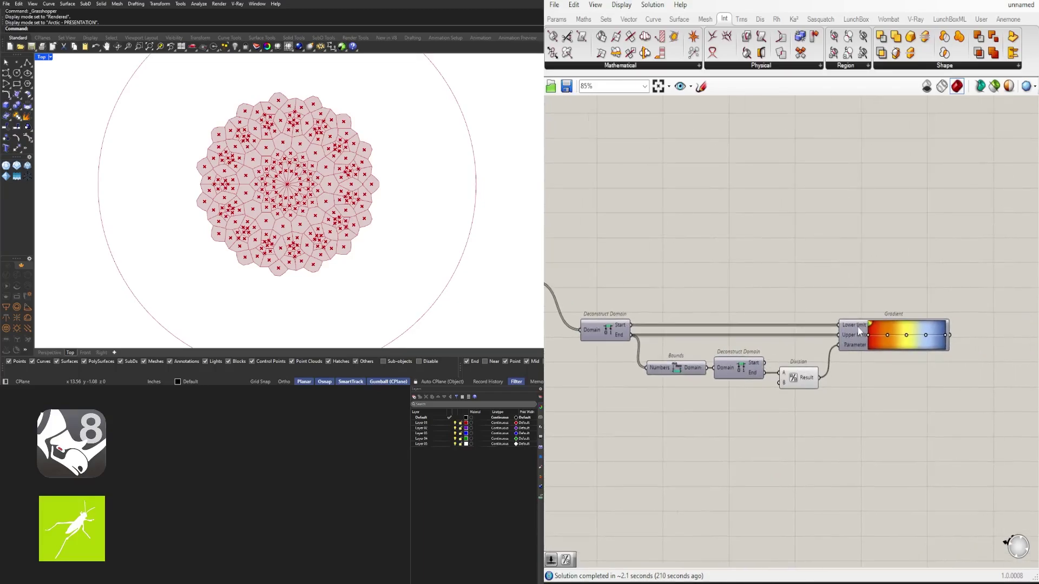
pyautogui.moveTo(857, 347); pyautogui.dragTo(849, 348)
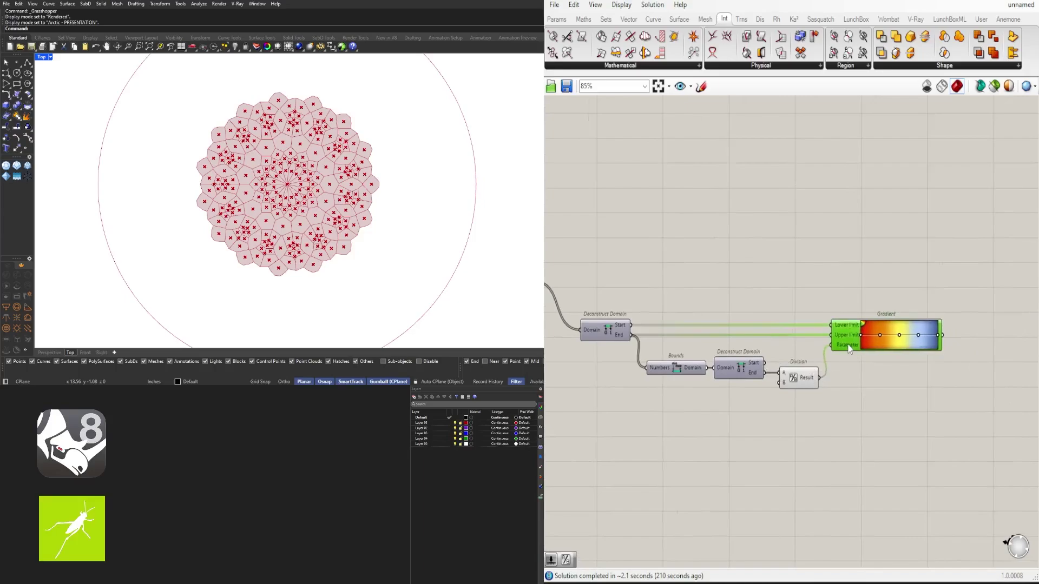
# Step: Add a Custom Preview component above the end of the Gradient
pyautogui.scroll(-3, 918, 258)
pyautogui.doubleClick(917, 257)
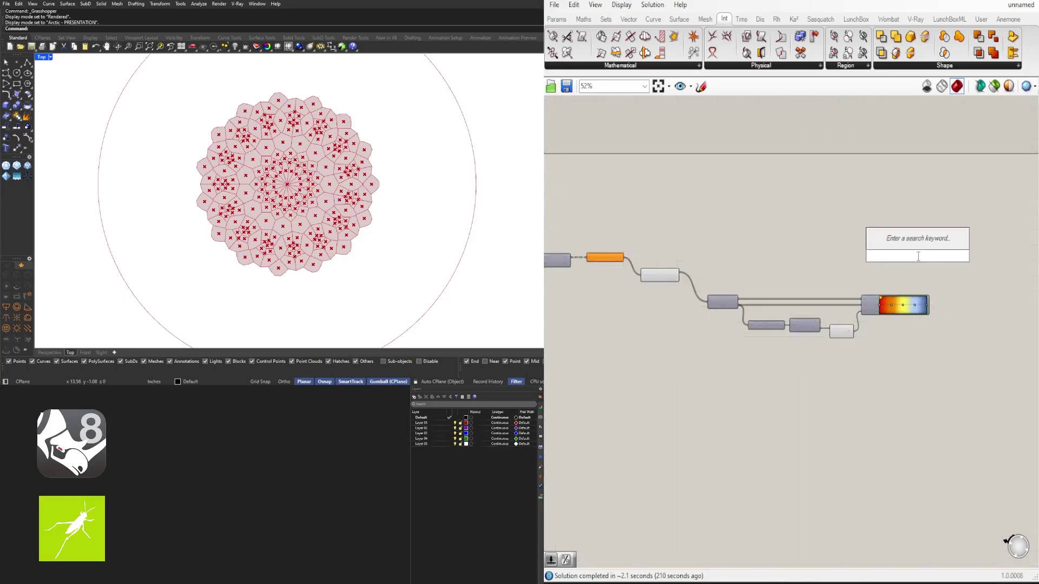
pyautogui.write('CUS')
pyautogui.click(906, 226)
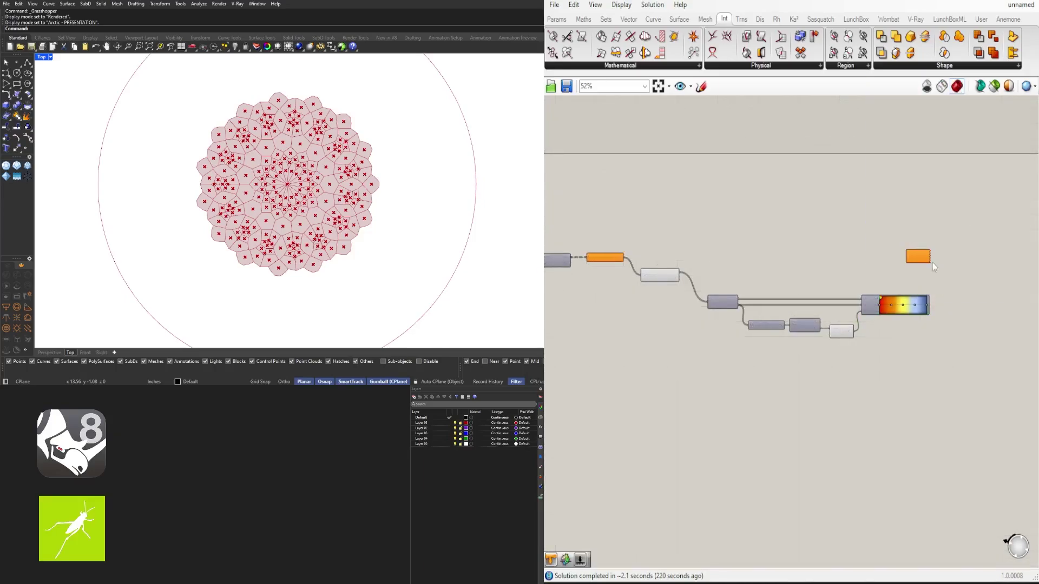
pyautogui.scroll(4, 932, 266)
pyautogui.moveTo(848, 265); pyautogui.dragTo(916, 320)
pyautogui.scroll(-2, 623, 303)
pyautogui.moveTo(624, 304); pyautogui.dragTo(877, 303, button='right')
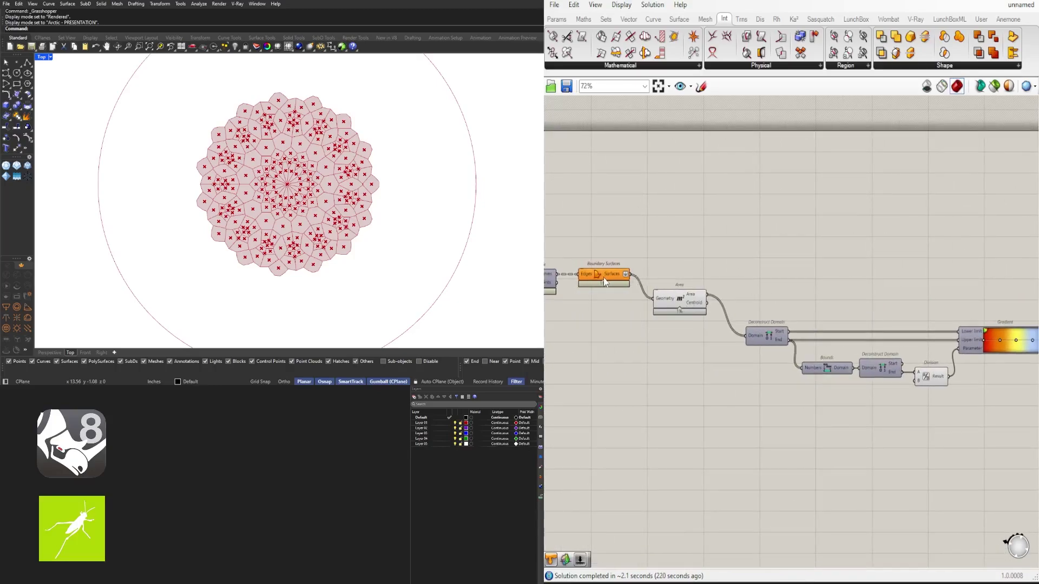
# Step: Connect the cell Boundary Surfaces output to Custom Preview's Geometry and the Gradient output to its Material
pyautogui.click(604, 279)
pyautogui.moveTo(631, 275); pyautogui.dragTo(870, 296)
pyautogui.scroll(3, 870, 296)
pyautogui.moveTo(900, 331); pyautogui.dragTo(938, 287)
pyautogui.click(909, 241)
pyautogui.scroll(-5, 907, 237)
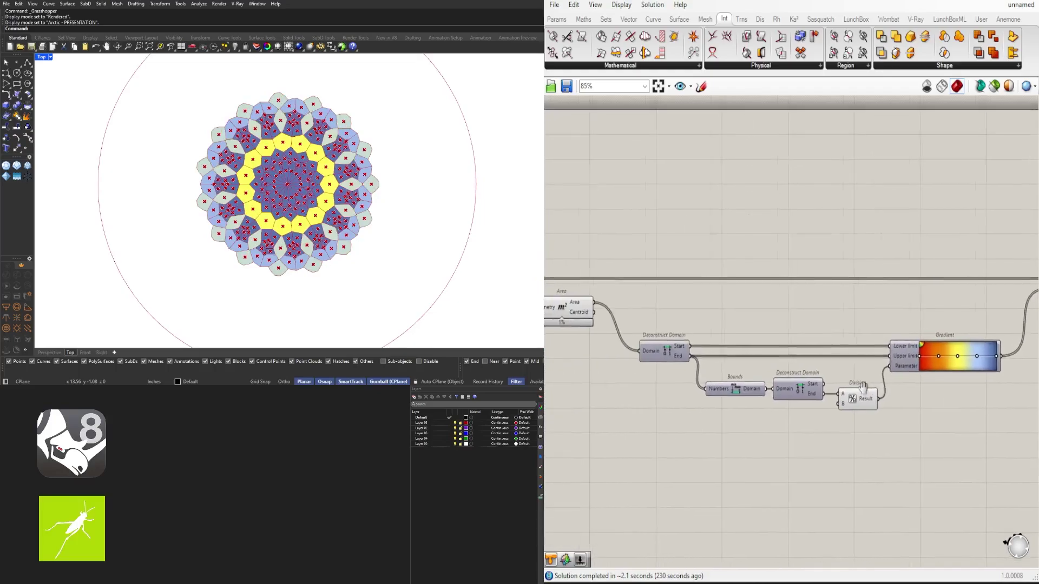
# Step: Turn off the preview of every component from the cell Boundary Surfaces through the Gradient
pyautogui.moveTo(973, 398); pyautogui.dragTo(650, 250)
pyautogui.middleClick(677, 242)
pyautogui.click(709, 204)
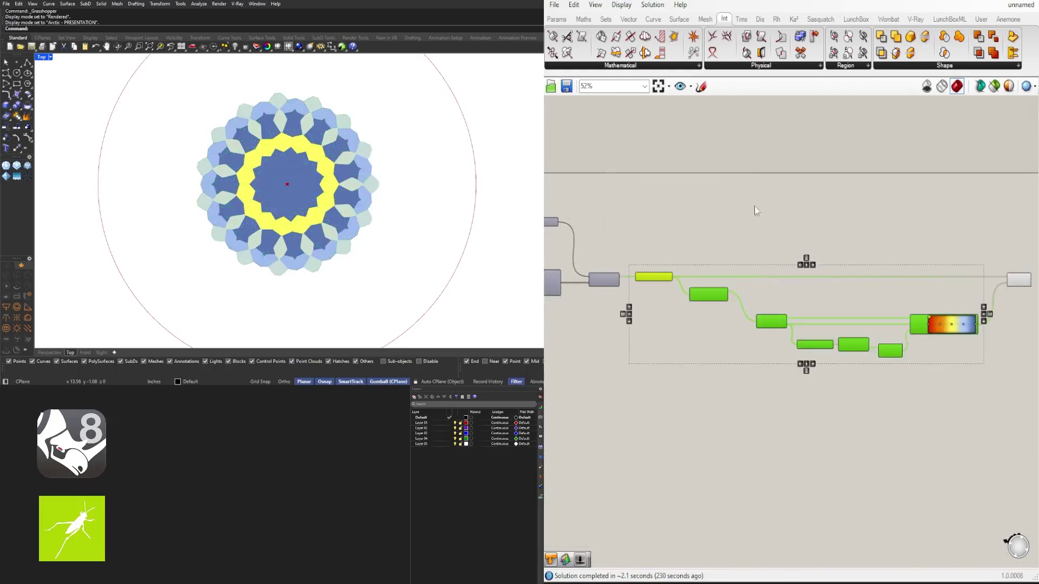
pyautogui.click(794, 211)
# Step: Turn on the preview of the Brep | Curve component and inspect its curves over the colored pattern
pyautogui.scroll(5, 914, 303)
pyautogui.scroll(-2, 903, 435)
pyautogui.moveTo(901, 435); pyautogui.dragTo(988, 464, button='right')
pyautogui.moveTo(595, 340); pyautogui.dragTo(753, 337, button='right')
pyautogui.middleClick(662, 314)
pyautogui.click(690, 291)
pyautogui.click(677, 252)
pyautogui.click(670, 313)
pyautogui.click(676, 229)
pyautogui.scroll(5, 265, 174)
pyautogui.scroll(-4, 265, 173)
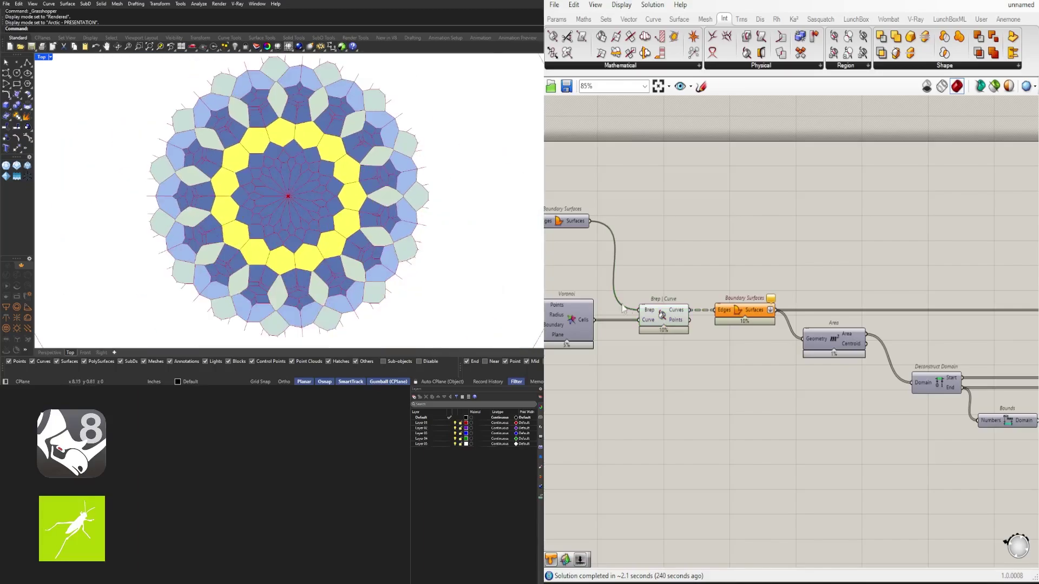
# Step: Move the Gradient and Custom Preview components further away from Division to widen the gap
pyautogui.scroll(-2, 806, 259)
pyautogui.moveTo(921, 290); pyautogui.dragTo(783, 264, button='right')
pyautogui.scroll(4, 957, 336)
pyautogui.moveTo(976, 347); pyautogui.dragTo(771, 363, button='right')
pyautogui.moveTo(977, 384); pyautogui.dragTo(695, 205)
pyautogui.moveTo(705, 320); pyautogui.dragTo(781, 330)
pyautogui.click(749, 276)
pyautogui.moveTo(771, 414); pyautogui.dragTo(957, 355, button='right')
pyautogui.scroll(-2, 885, 310)
pyautogui.scroll(-2, 860, 341)
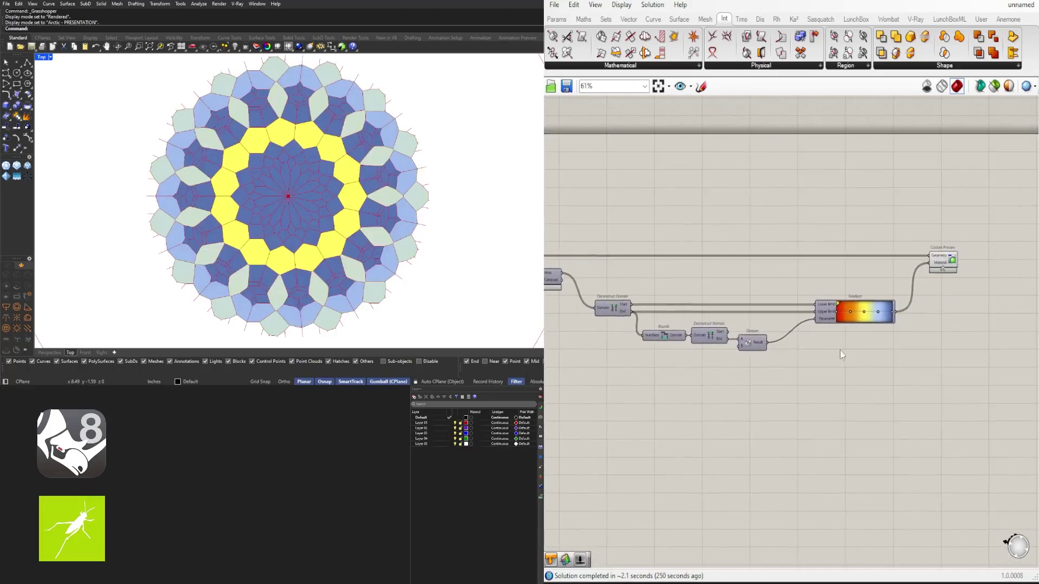
# Step: Switch the Top viewport to Shaded display and turn off the Brep | Curve component's preview
pyautogui.click(42, 57)
pyautogui.click(73, 77)
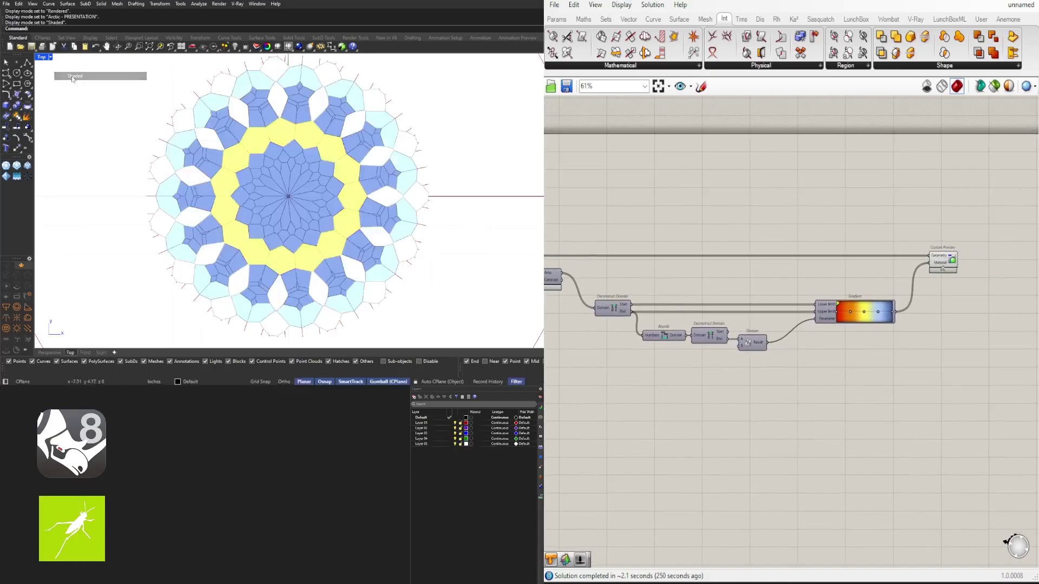
pyautogui.moveTo(903, 302); pyautogui.dragTo(1036, 303, button='right')
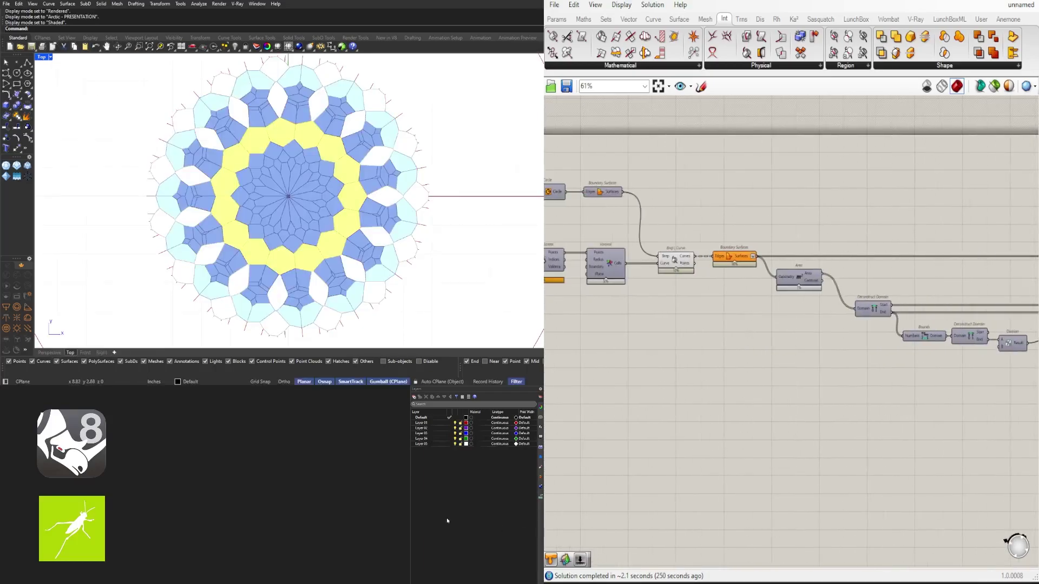
pyautogui.moveTo(684, 240); pyautogui.dragTo(684, 233)
pyautogui.middleClick(686, 229)
pyautogui.click(720, 193)
pyautogui.click(848, 203)
# Step: Nudge Custom Preview away from the Gradient and check the value reaching the Gradient's Parameter input
pyautogui.moveTo(972, 235); pyautogui.dragTo(696, 226, button='right')
pyautogui.scroll(2, 777, 325)
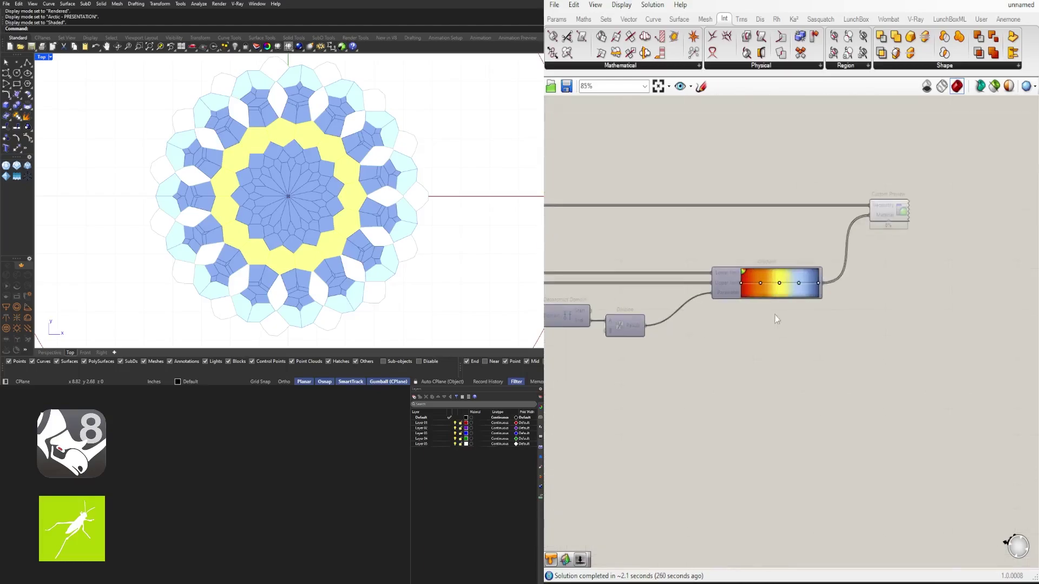
pyautogui.moveTo(897, 213); pyautogui.dragTo(911, 213)
pyautogui.click(882, 254)
pyautogui.scroll(3, 707, 296)
pyautogui.moveTo(723, 295)
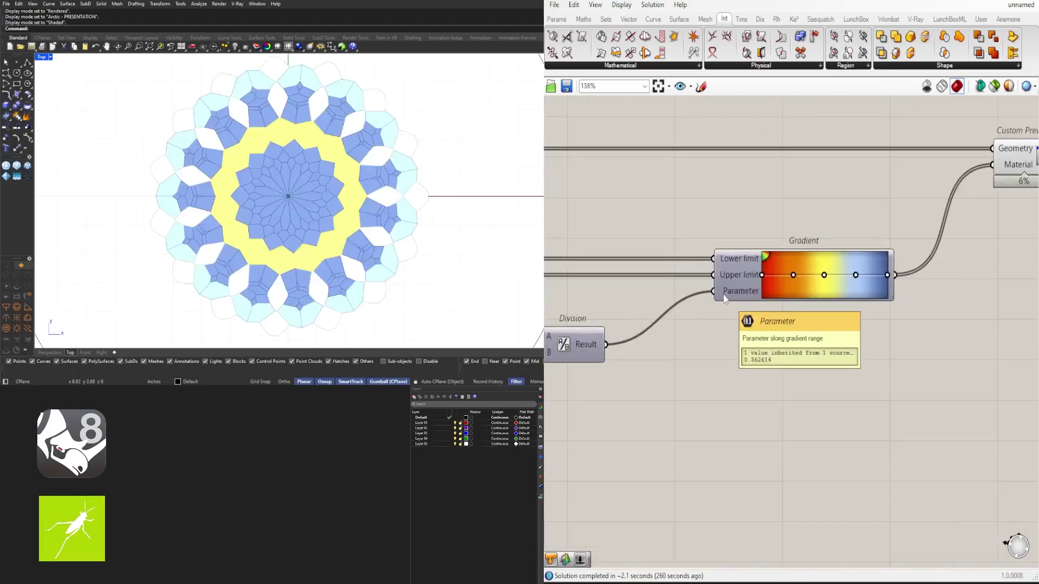
# Step: Add a Number Slider with four decimals, set it to 0.7850, and place it beneath Division
pyautogui.moveTo(641, 438); pyautogui.dragTo(768, 408, button='right')
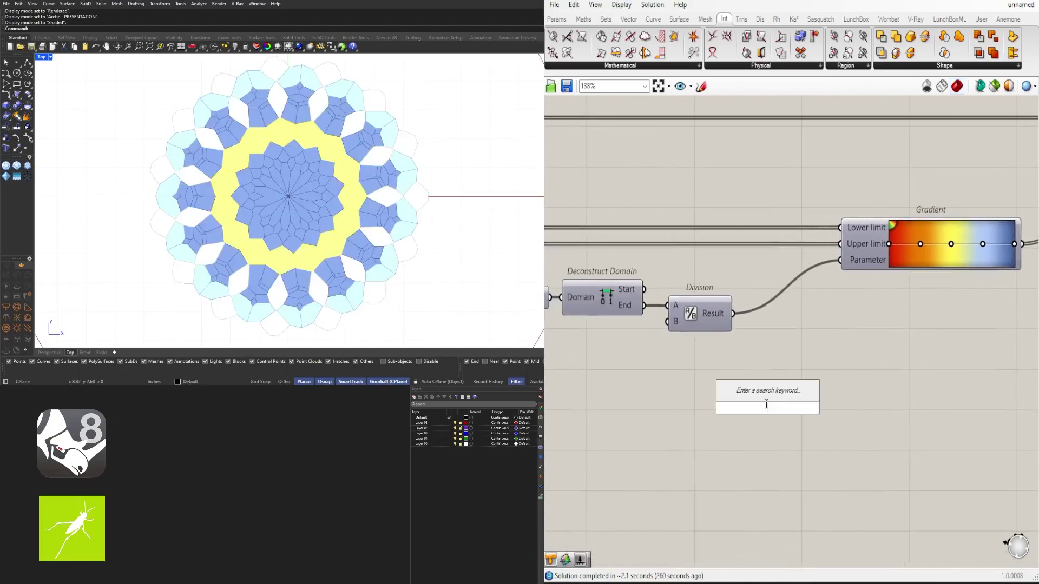
pyautogui.write('1')
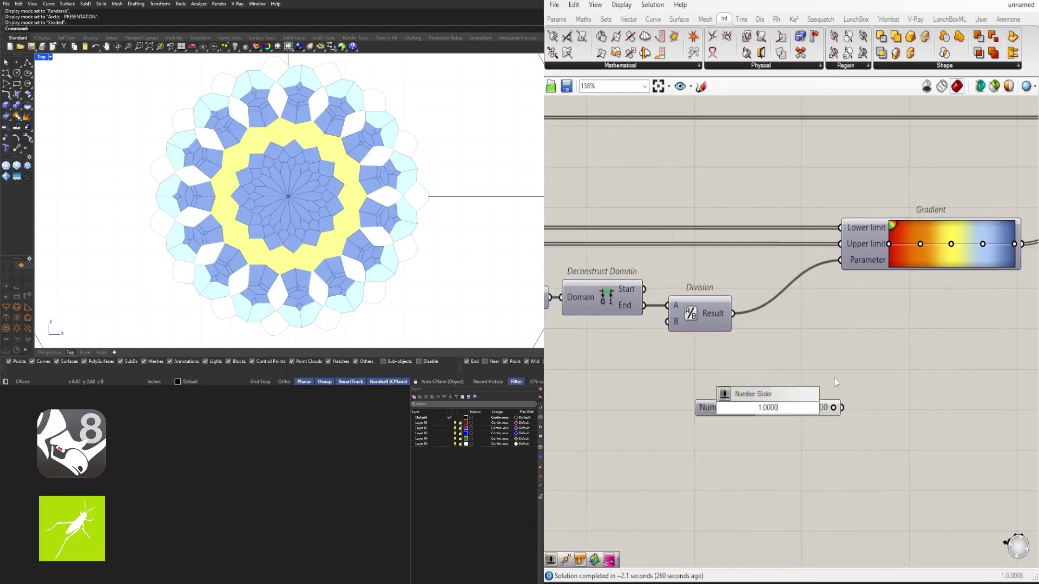
pyautogui.scroll(3, 825, 383)
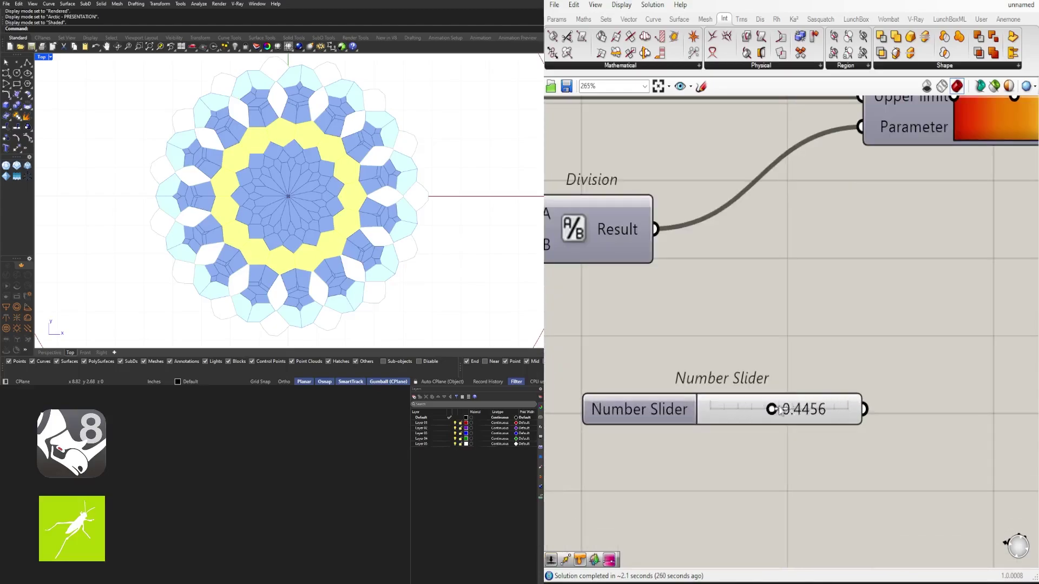
pyautogui.moveTo(783, 407); pyautogui.dragTo(822, 408)
pyautogui.scroll(-3, 802, 404)
pyautogui.moveTo(729, 407); pyautogui.dragTo(856, 437, button='right')
pyautogui.moveTo(857, 437); pyautogui.dragTo(764, 381)
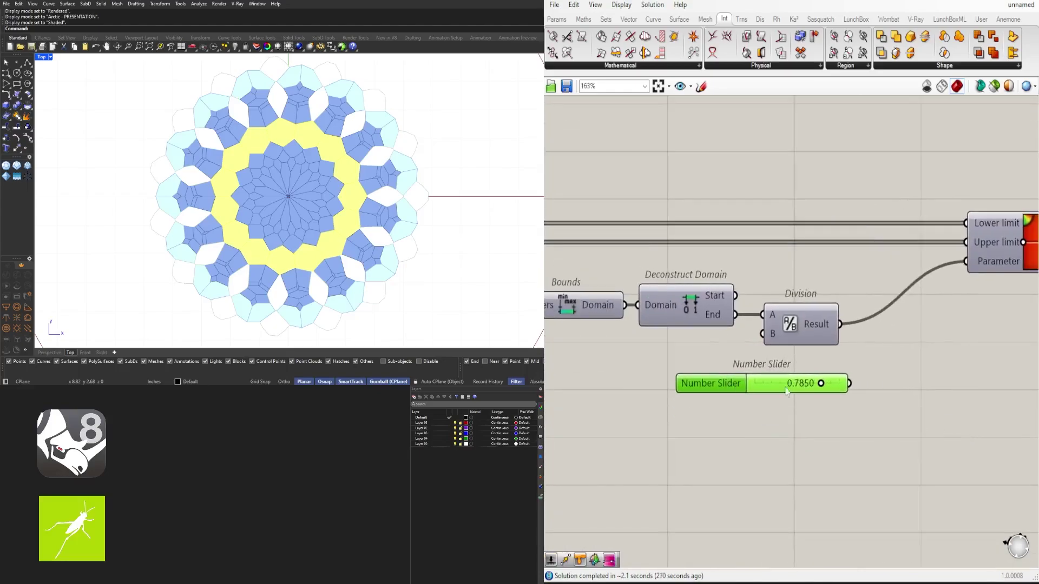
# Step: Connect the new slider to the Gradient's Parameter in place of Division, and lower its value to vary the cell colors
pyautogui.moveTo(972, 270); pyautogui.dragTo(969, 265)
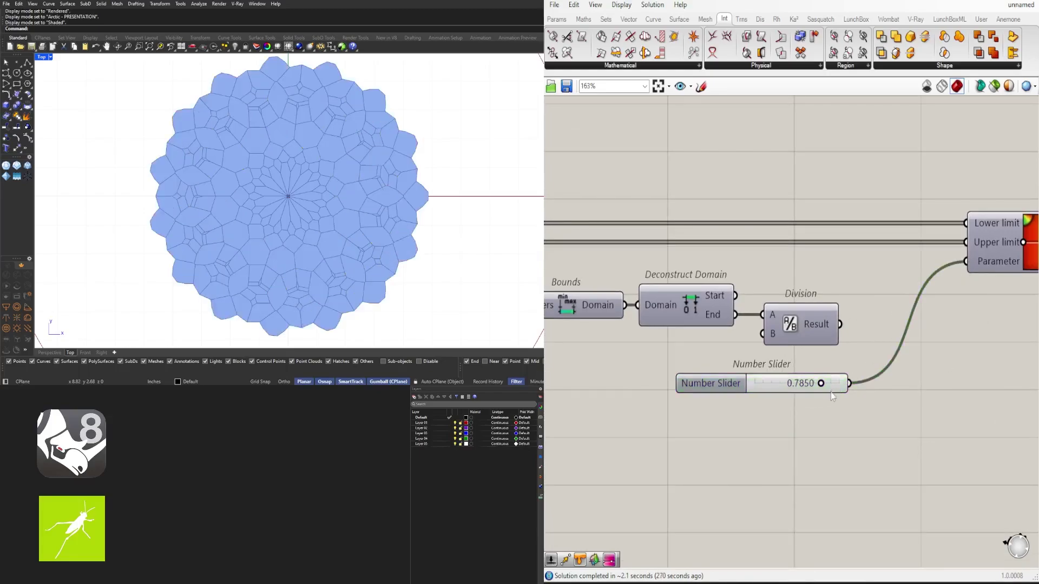
pyautogui.scroll(4, 832, 397)
pyautogui.moveTo(807, 365); pyautogui.dragTo(693, 387)
pyautogui.scroll(-5, 901, 346)
pyautogui.scroll(-4, 901, 425)
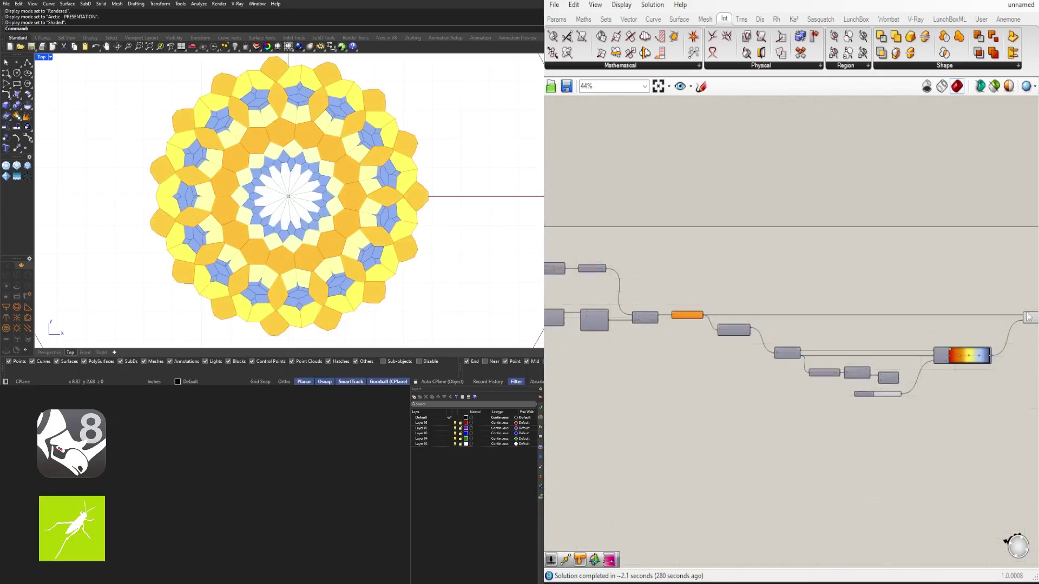
# Step: Nudge the Custom Preview component slightly toward the Gradient
pyautogui.scroll(3, 974, 315)
pyautogui.moveTo(974, 315); pyautogui.dragTo(755, 320, button='right')
pyautogui.moveTo(854, 322); pyautogui.dragTo(849, 321)
pyautogui.click(698, 295)
# Step: Set the Divide Curve Count slider at the start of the definition to 8
pyautogui.scroll(-5, 703, 305)
pyautogui.moveTo(703, 306); pyautogui.dragTo(965, 307, button='right')
pyautogui.moveTo(603, 317); pyautogui.dragTo(737, 322, button='right')
pyautogui.scroll(6, 738, 322)
pyautogui.moveTo(800, 331); pyautogui.dragTo(706, 422, button='right')
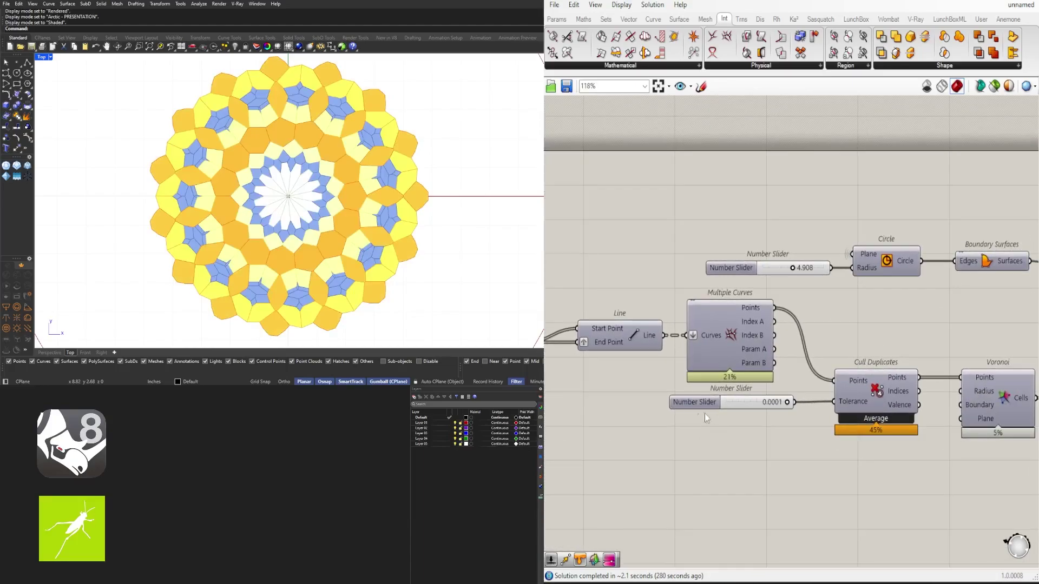
pyautogui.moveTo(853, 318); pyautogui.dragTo(809, 368, button='right')
pyautogui.moveTo(644, 398); pyautogui.dragTo(923, 394, button='right')
pyautogui.moveTo(707, 431); pyautogui.dragTo(879, 420, button='right')
pyautogui.scroll(4, 796, 394)
pyautogui.doubleClick(794, 393)
pyautogui.write('8')
pyautogui.press('Return')
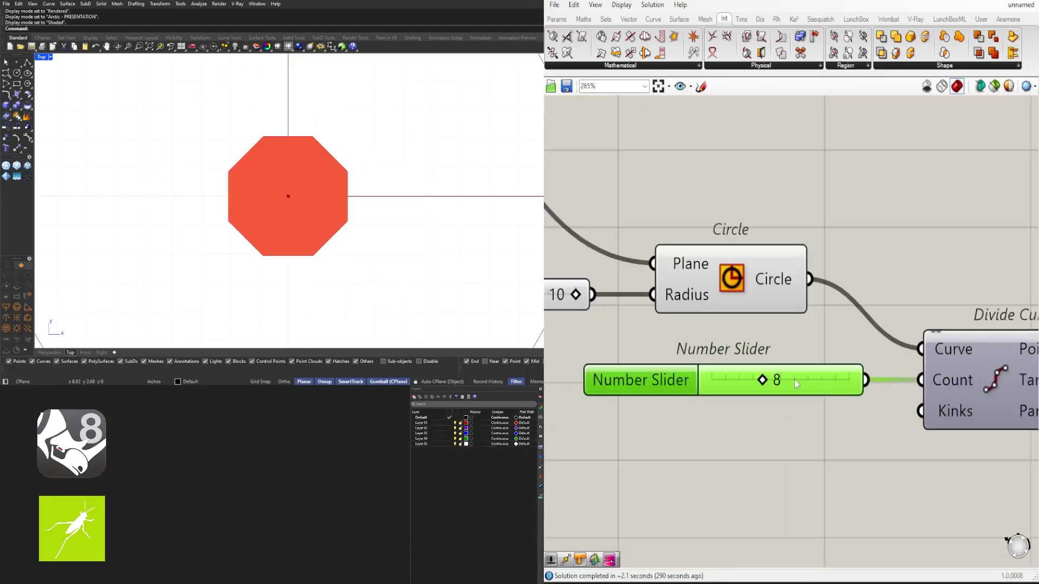
# Step: Try a Divide Curve Count of 10 and other values, and settle on 18
pyautogui.doubleClick(794, 380)
pyautogui.write('10')
pyautogui.press('Return')
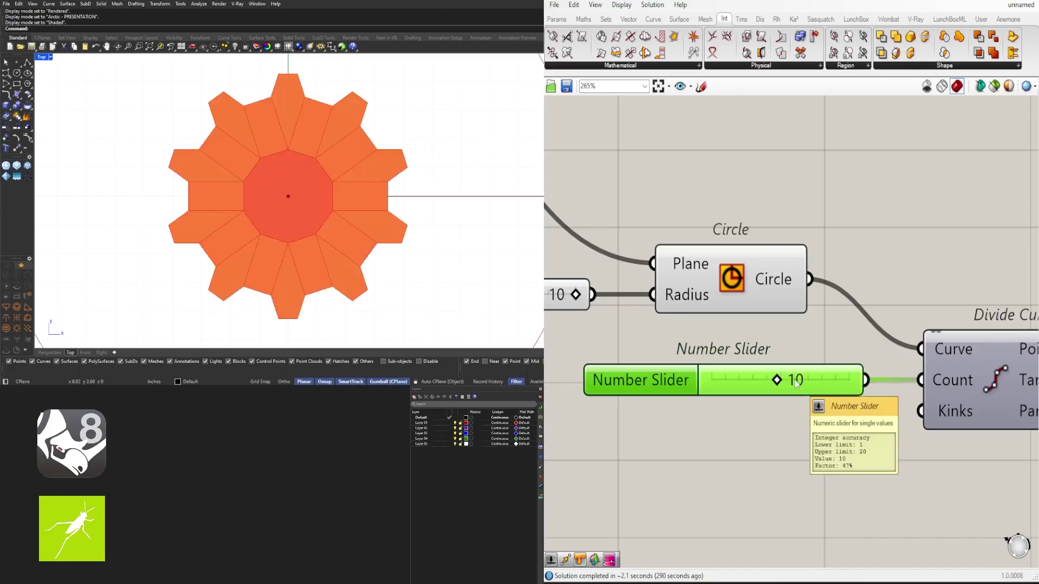
pyautogui.doubleClick(794, 379)
pyautogui.press('Return')
pyautogui.doubleClick(796, 380)
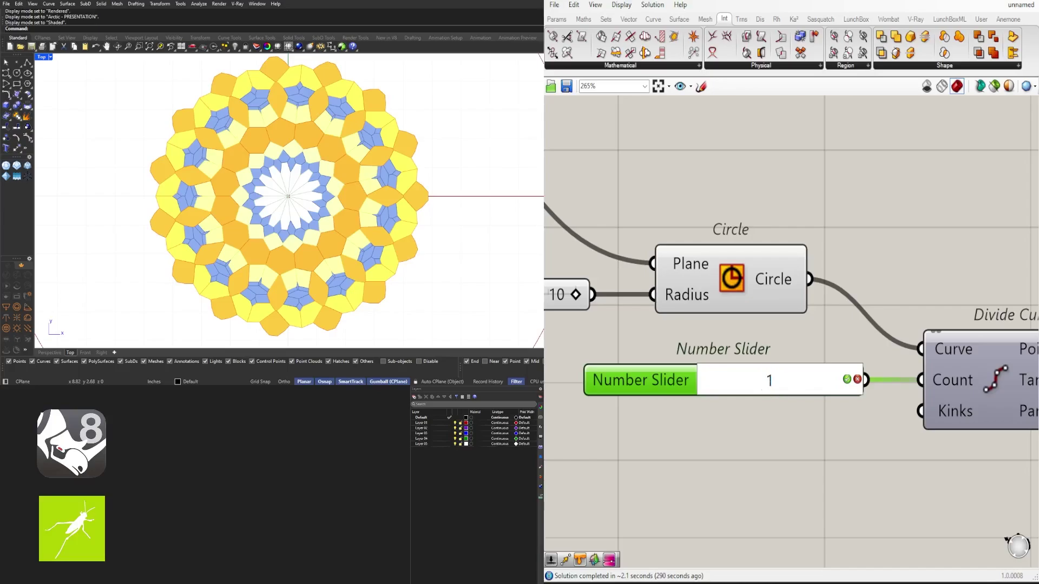
pyautogui.press('Return')
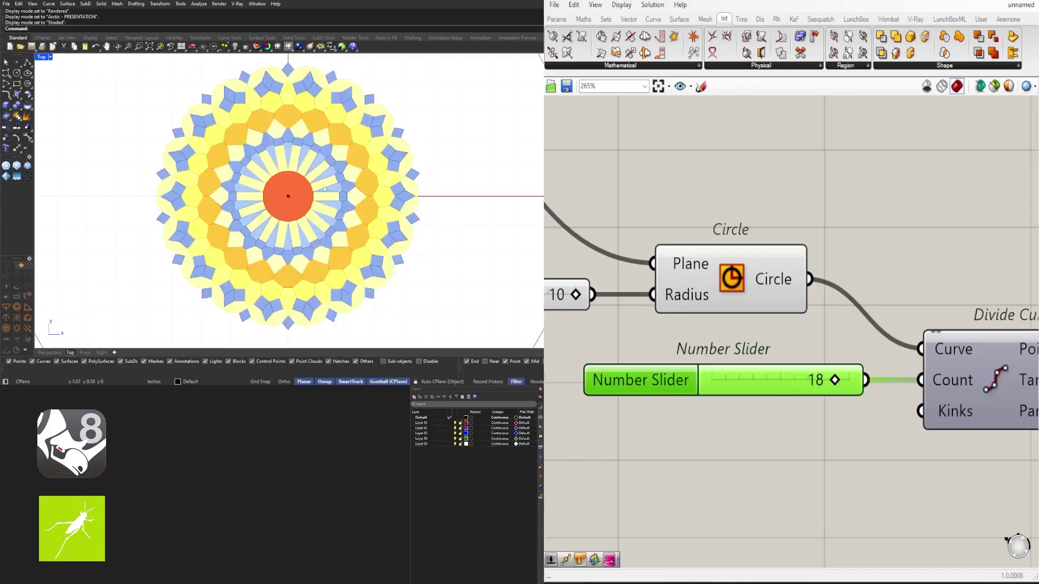
# Step: Set the radius slider of the trimming Circle to about 6.761
pyautogui.scroll(-4, 664, 294)
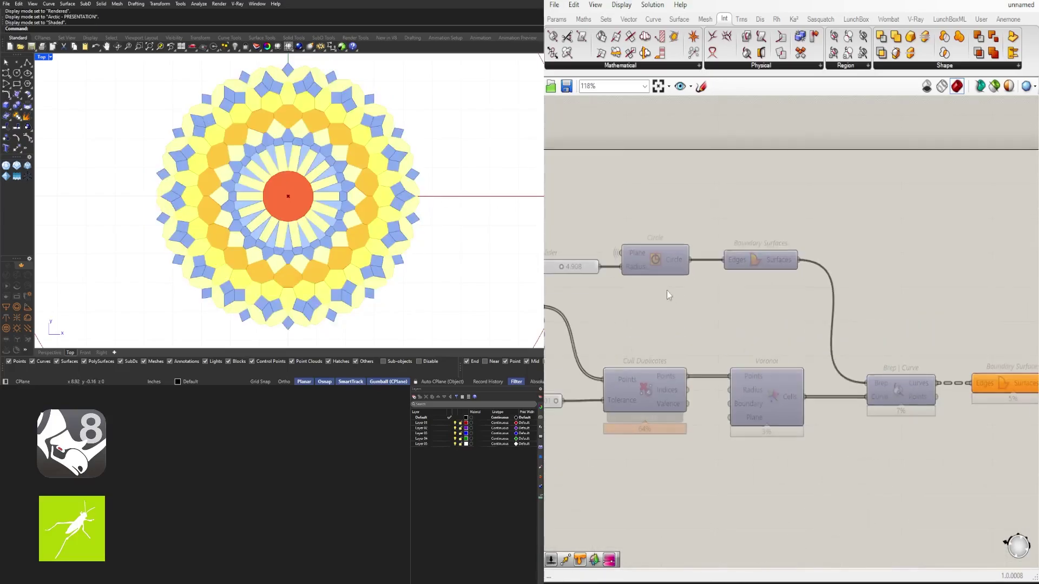
pyautogui.moveTo(662, 289); pyautogui.dragTo(910, 349, button='right')
pyautogui.scroll(6, 787, 337)
pyautogui.moveTo(836, 310); pyautogui.dragTo(872, 315)
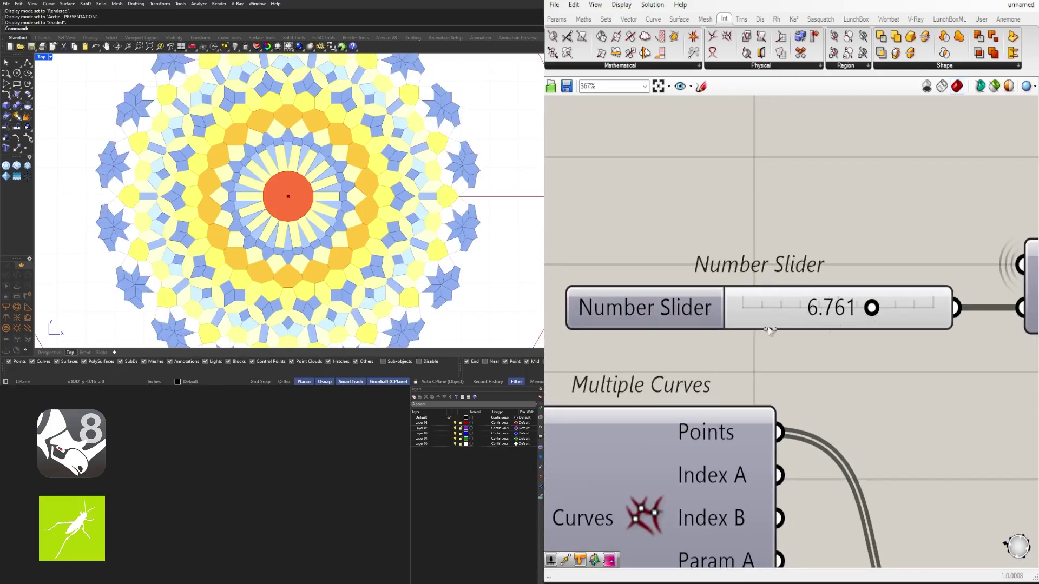
# Step: Increase the maximum of the number slider that feeds the Gradient's Parameter input
pyautogui.scroll(-6, 260, 189)
pyautogui.scroll(2, 273, 193)
pyautogui.scroll(-6, 898, 308)
pyautogui.moveTo(974, 520); pyautogui.dragTo(705, 464, button='right')
pyautogui.scroll(-3, 705, 464)
pyautogui.moveTo(1017, 512); pyautogui.dragTo(651, 387, button='right')
pyautogui.scroll(4, 757, 387)
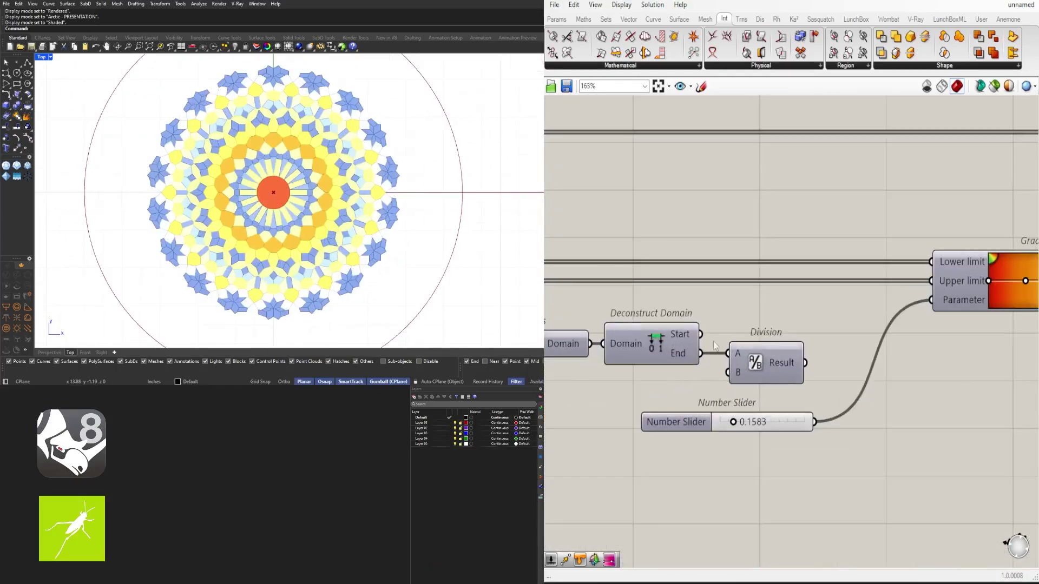
pyautogui.moveTo(787, 365)
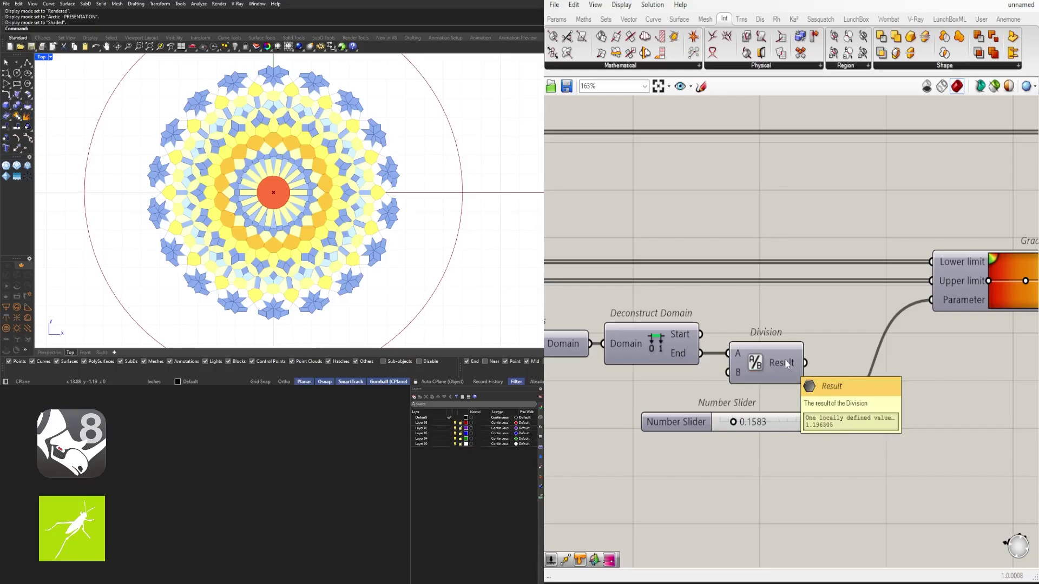
pyautogui.doubleClick(683, 421)
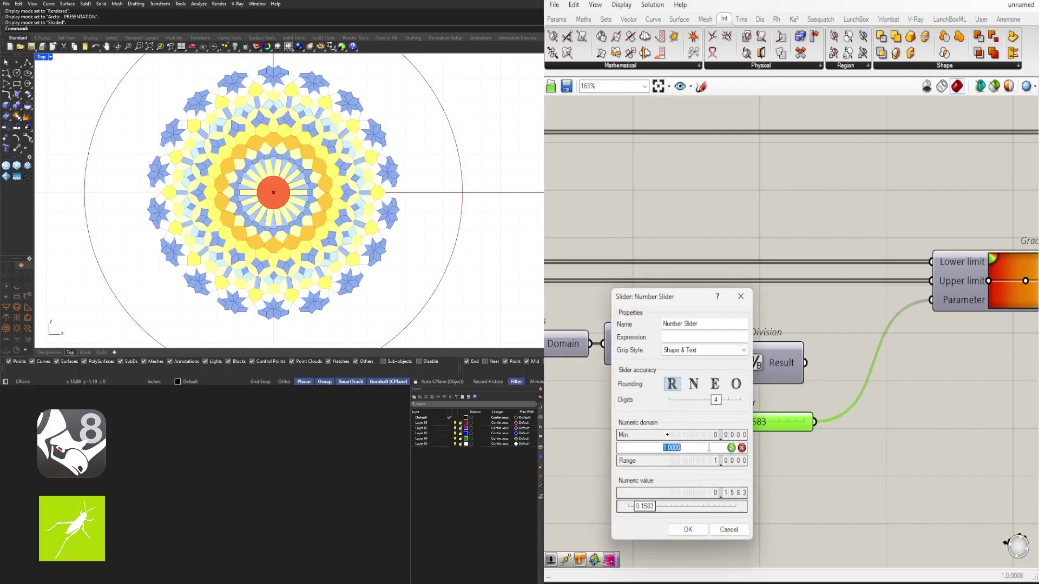
pyautogui.click(687, 530)
pyautogui.scroll(3, 712, 435)
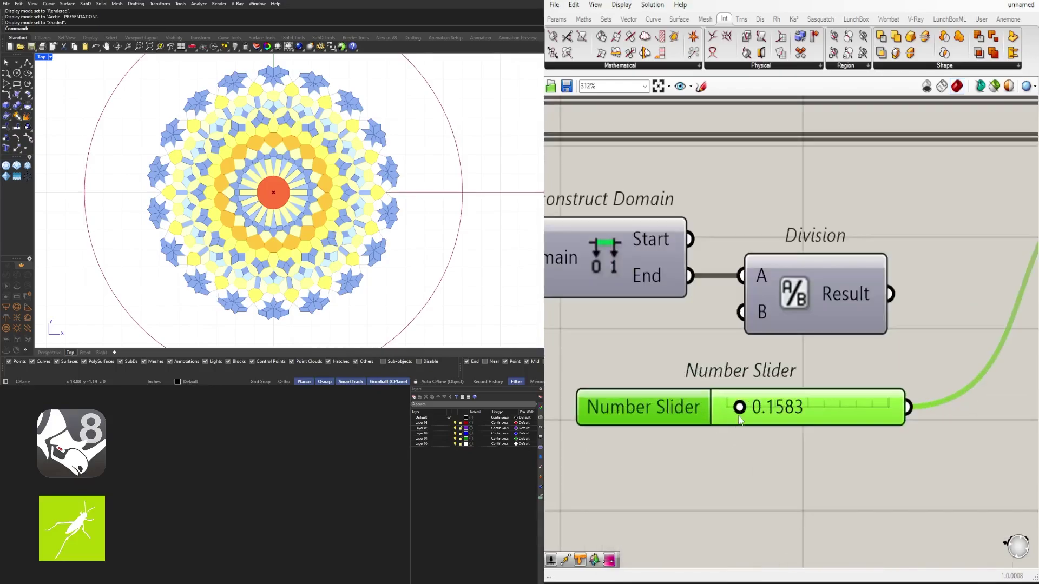
# Step: Try the Gradient's Parameter slider at about 1.0239, and settle on about 0.1262
pyautogui.moveTo(748, 407); pyautogui.dragTo(791, 414)
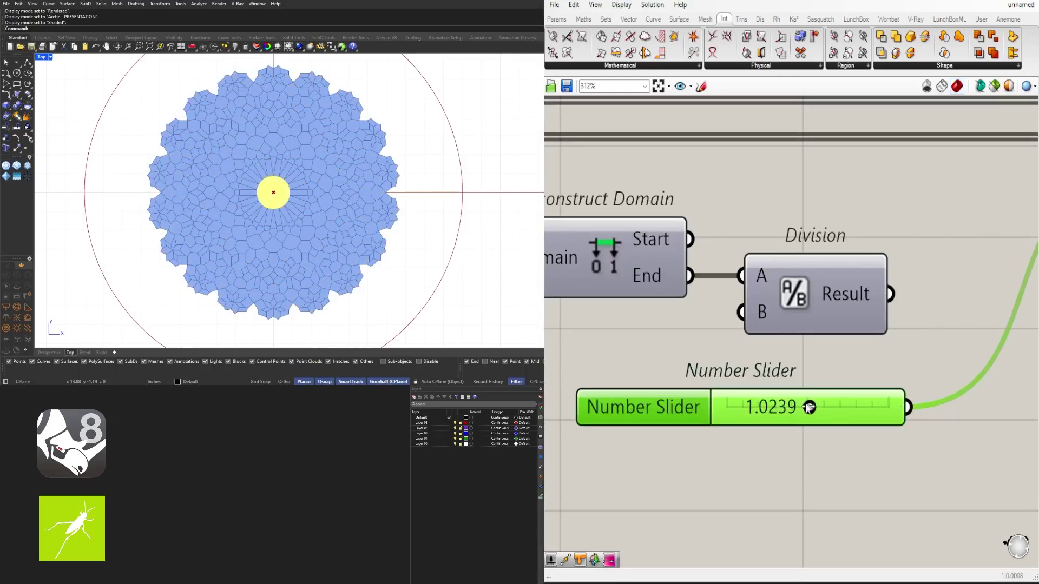
pyautogui.moveTo(771, 407); pyautogui.dragTo(738, 407)
pyautogui.click(833, 207)
# Step: Set the Divide Curve Count slider at the start of the definition to 12
pyautogui.scroll(-5, 833, 207)
pyautogui.moveTo(744, 305); pyautogui.dragTo(974, 411, button='right')
pyautogui.moveTo(719, 352); pyautogui.dragTo(919, 379, button='right')
pyautogui.moveTo(711, 346); pyautogui.dragTo(904, 440, button='right')
pyautogui.moveTo(605, 372); pyautogui.dragTo(819, 389, button='right')
pyautogui.moveTo(645, 347); pyautogui.dragTo(821, 365, button='right')
pyautogui.moveTo(936, 407); pyautogui.dragTo(674, 391, button='right')
pyautogui.scroll(5, 662, 338)
pyautogui.doubleClick(675, 337)
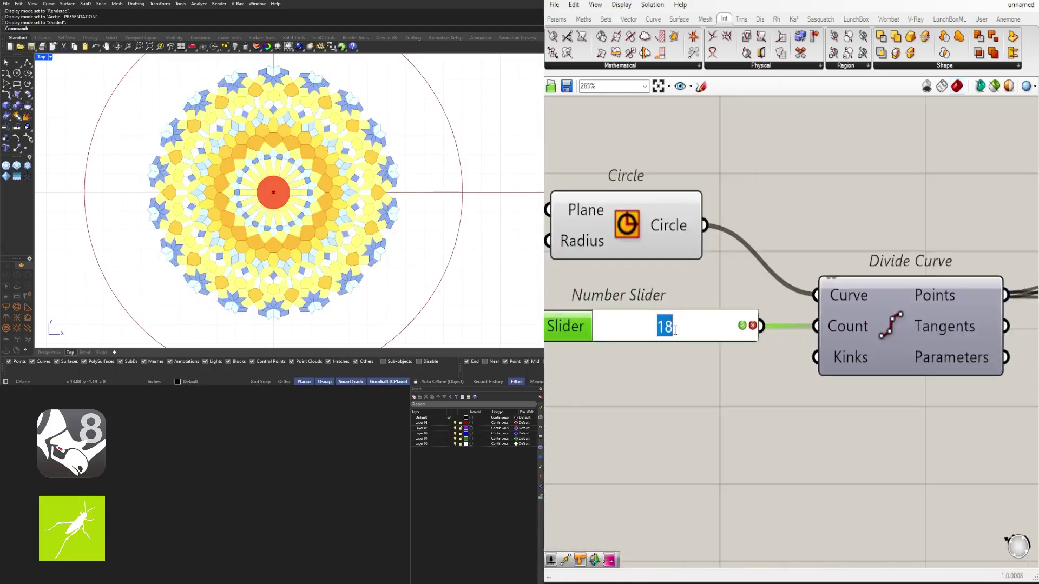
pyautogui.press('Return')
# Step: Raise the Gradient's Parameter slider to spread the cell colors over more of the gradient
pyautogui.scroll(-8, 877, 420)
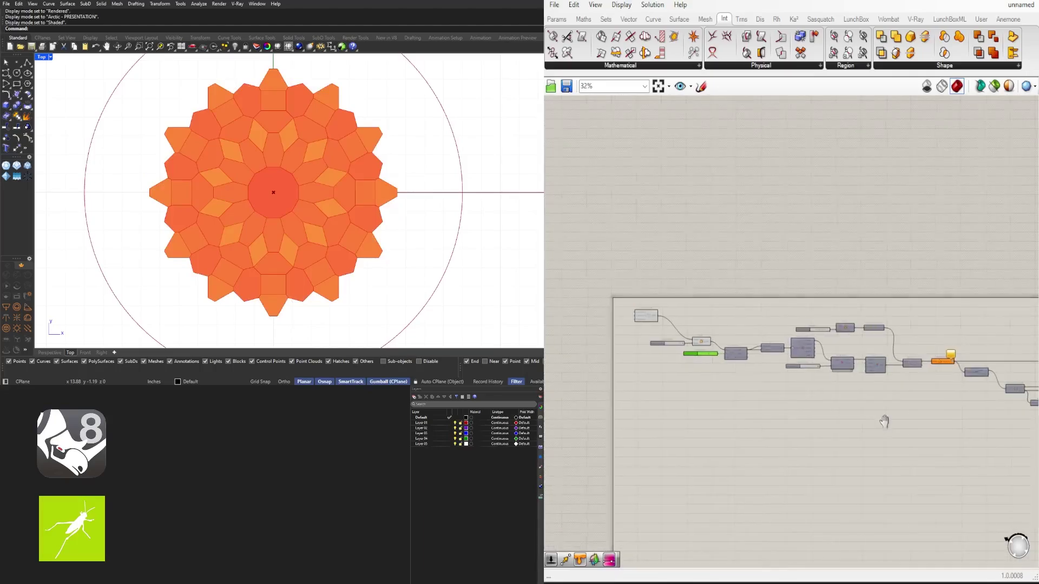
pyautogui.scroll(13, 758, 372)
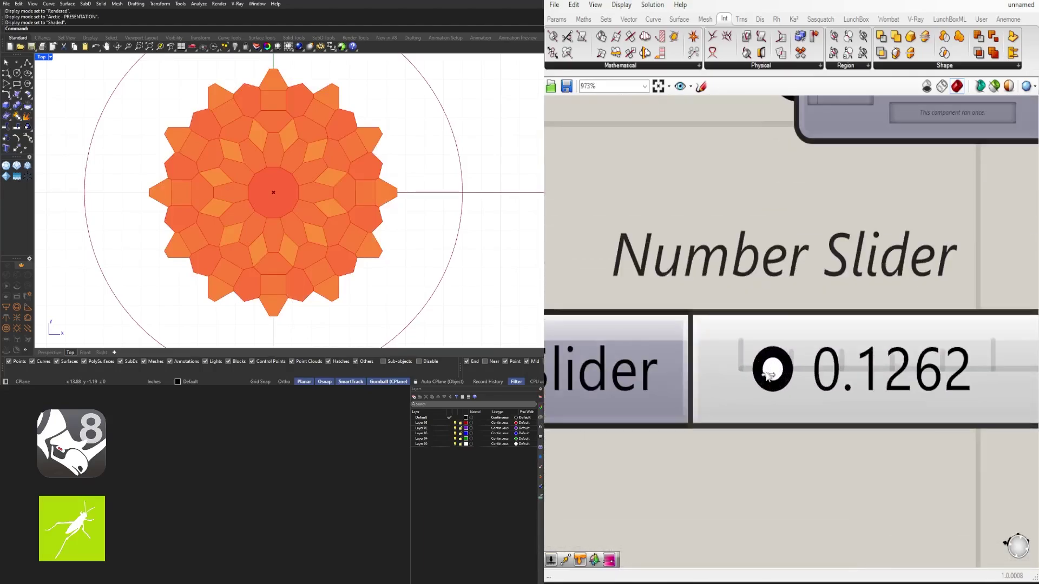
pyautogui.moveTo(764, 372); pyautogui.dragTo(869, 364)
# Step: Try the smooth white-to-black preset on the Gradient, and switch to the striped black-and-white preset
pyautogui.scroll(-5, 813, 383)
pyautogui.scroll(3, 822, 346)
pyautogui.rightClick(817, 305)
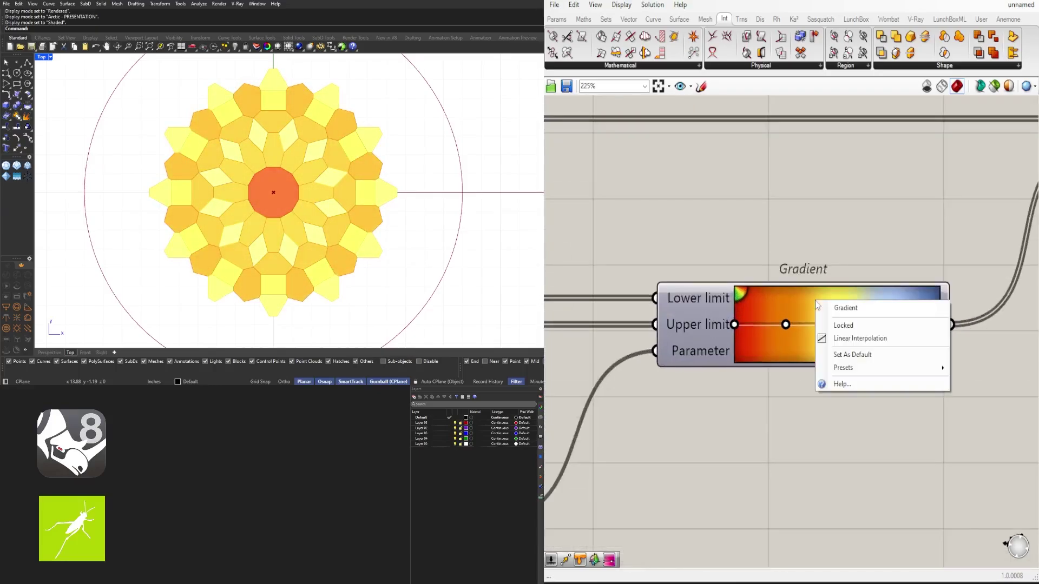
pyautogui.moveTo(852, 368)
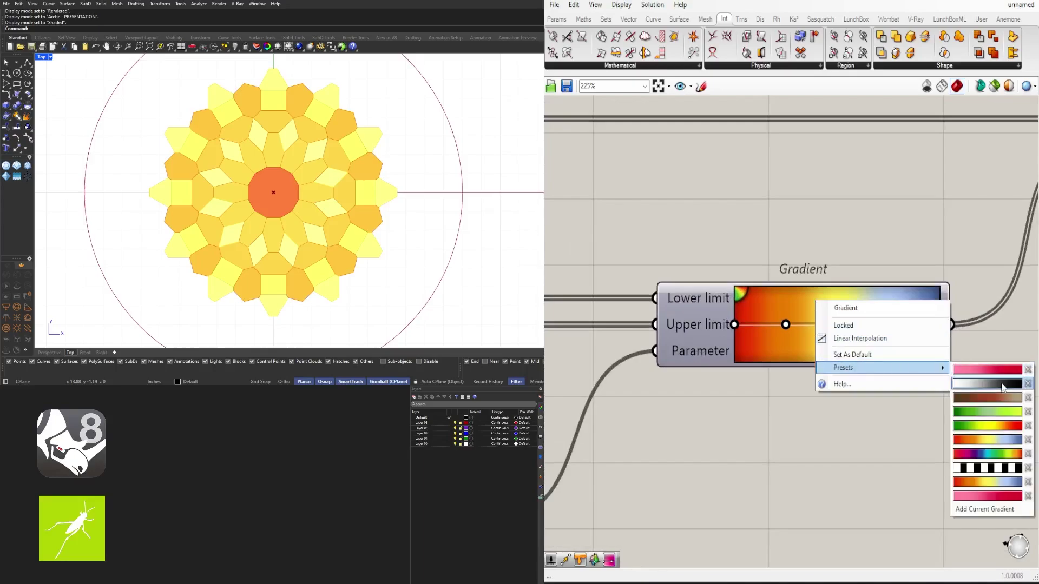
pyautogui.click(1003, 387)
pyautogui.rightClick(843, 300)
pyautogui.moveTo(904, 362)
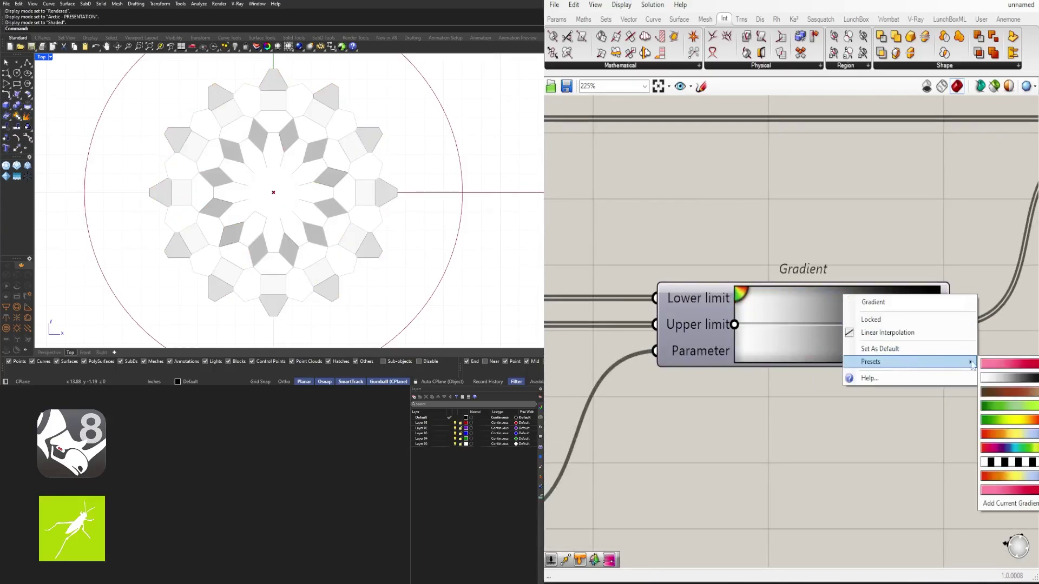
pyautogui.click(1007, 461)
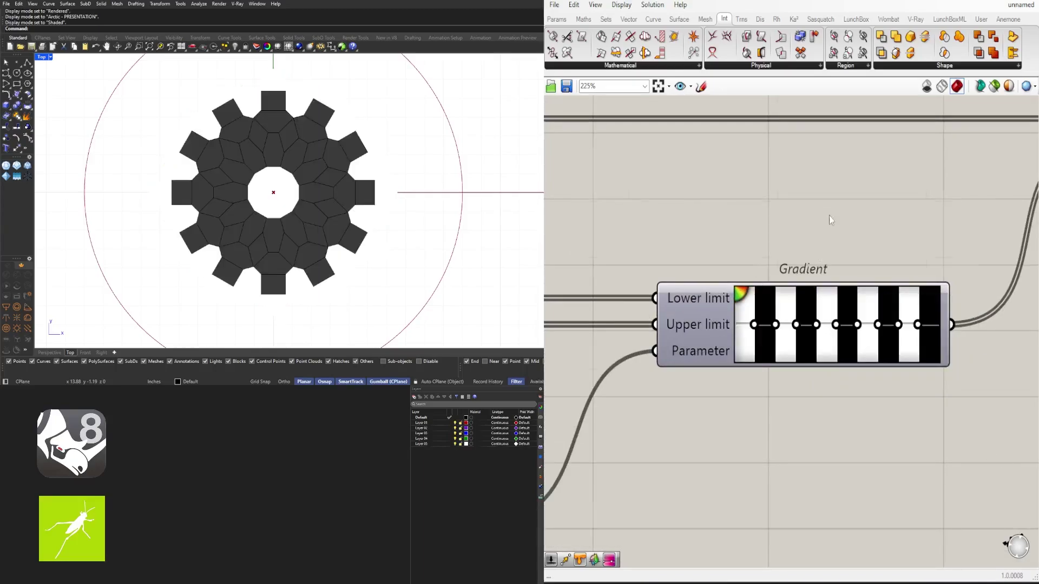
# Step: Fine-tune the Gradient's Parameter slider to change which cells are colored black
pyautogui.scroll(-5, 833, 215)
pyautogui.moveTo(695, 379); pyautogui.dragTo(899, 397, button='right')
pyautogui.scroll(6, 906, 373)
pyautogui.moveTo(807, 353)
pyautogui.mouseDown()
pyautogui.moveTo(778, 352)
pyautogui.moveTo(805, 356)
pyautogui.mouseUp()
# Step: Set the radius slider of the trimming Circle to 8
pyautogui.scroll(-10, 805, 357)
pyautogui.moveTo(683, 401); pyautogui.dragTo(886, 431, button='right')
pyautogui.scroll(5, 741, 307)
pyautogui.moveTo(663, 330); pyautogui.dragTo(945, 347, button='right')
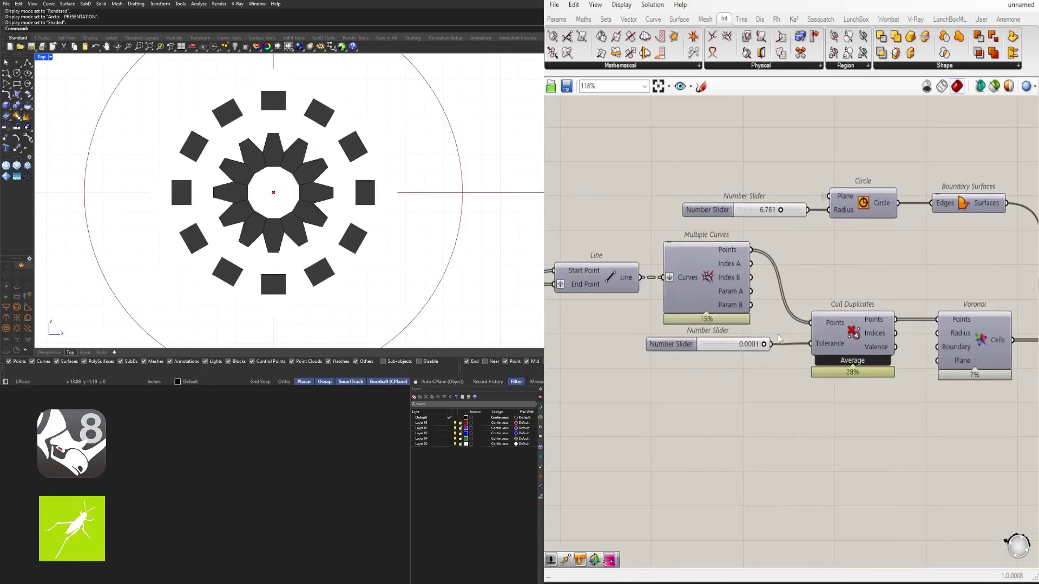
pyautogui.scroll(5, 773, 335)
pyautogui.scroll(-5, 732, 415)
pyautogui.scroll(4, 748, 242)
pyautogui.doubleClick(745, 240)
pyautogui.click(754, 134)
pyautogui.doubleClick(760, 238)
pyautogui.write('8')
pyautogui.press('Return')
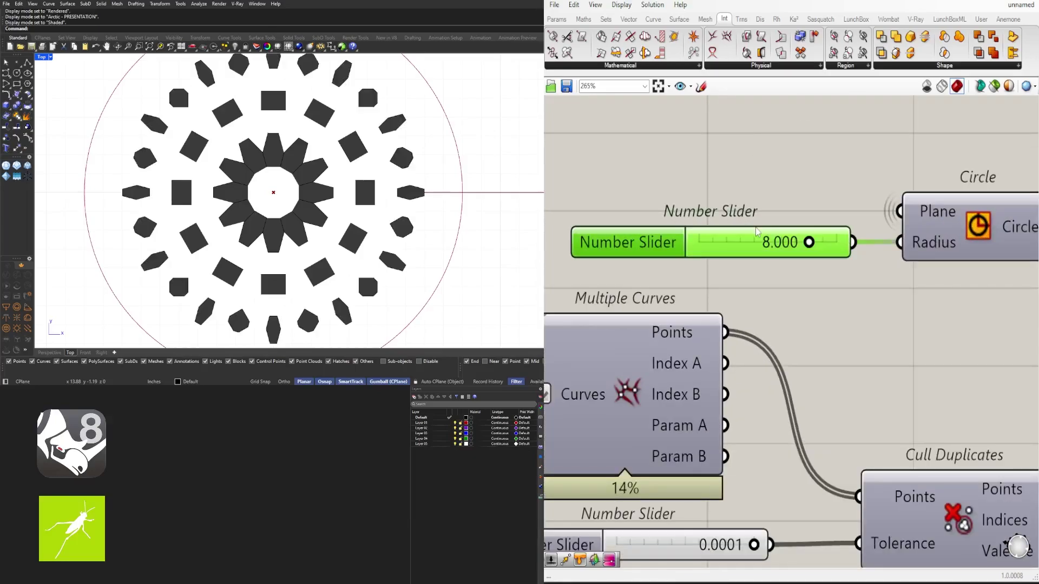
# Step: Try a Divide Curve Count of 14, and set the slider to 15
pyautogui.scroll(-5, 755, 231)
pyautogui.moveTo(681, 300); pyautogui.dragTo(961, 314, button='right')
pyautogui.scroll(6, 715, 329)
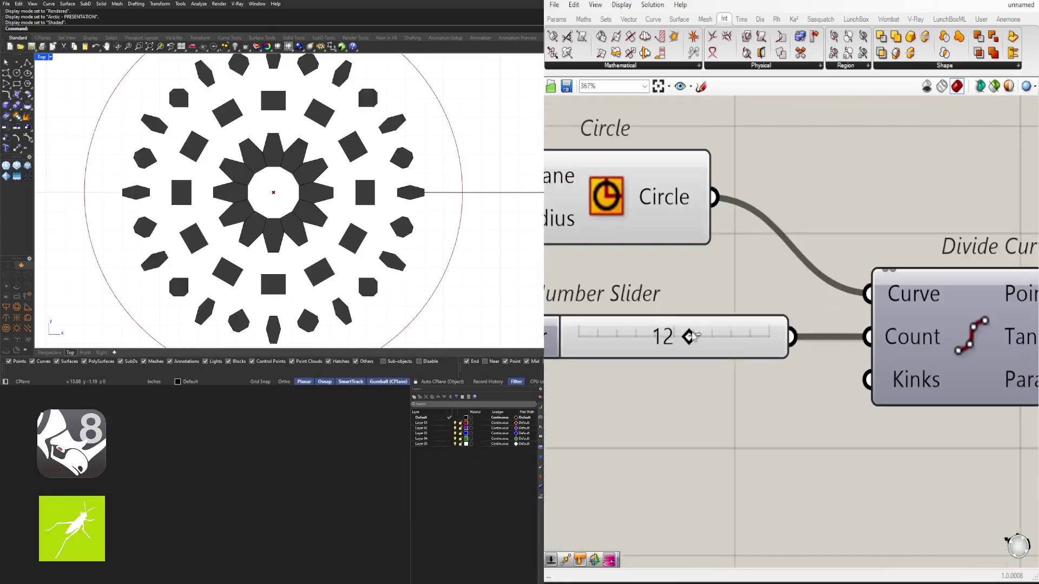
pyautogui.moveTo(696, 341); pyautogui.dragTo(709, 343)
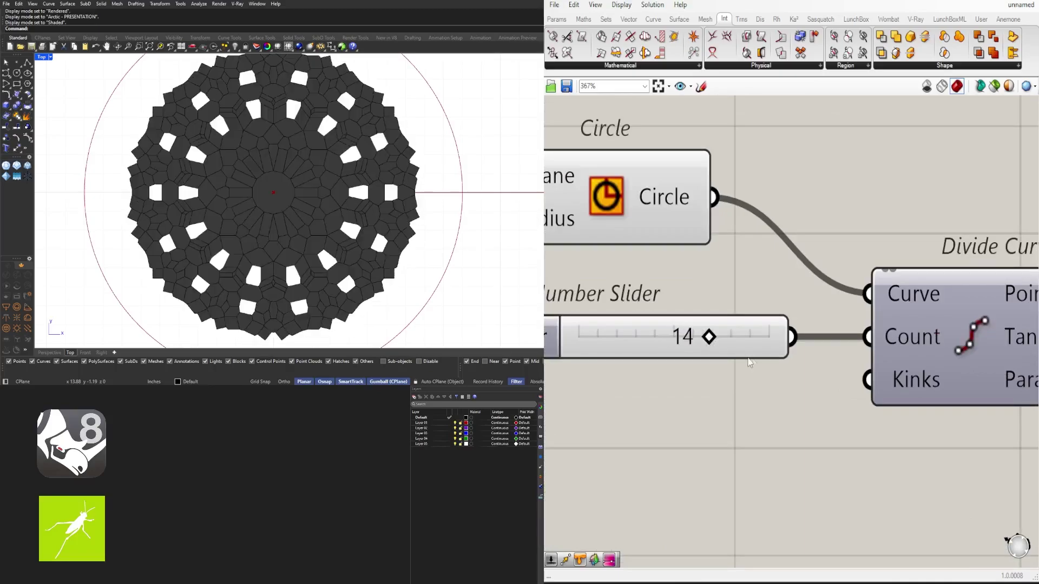
pyautogui.doubleClick(699, 345)
pyautogui.write('15')
pyautogui.press('Return')
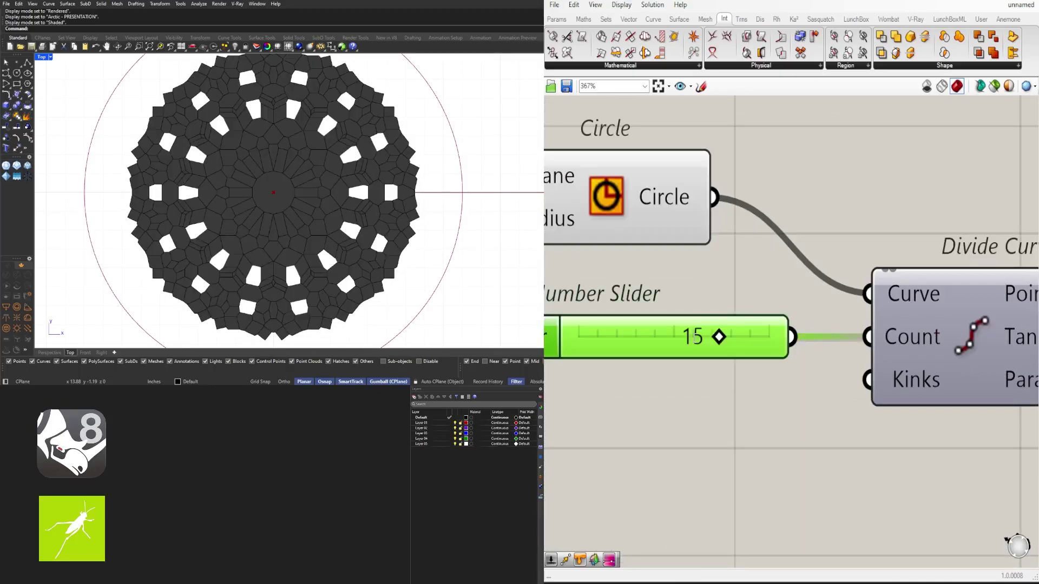
# Step: Set the Gradient's Parameter slider to about 0.1840
pyautogui.scroll(-14, 706, 346)
pyautogui.moveTo(816, 405); pyautogui.dragTo(628, 338, button='right')
pyautogui.moveTo(919, 338); pyautogui.dragTo(765, 343, button='right')
pyautogui.scroll(12, 733, 357)
pyautogui.scroll(3, 744, 407)
pyautogui.moveTo(709, 405); pyautogui.dragTo(681, 418)
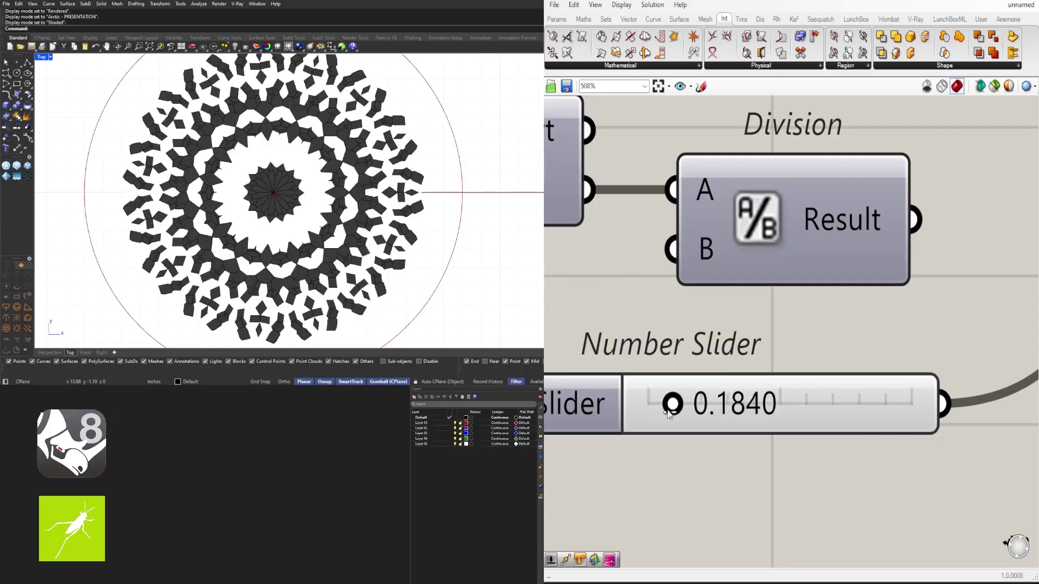
# Step: Try the Gradient's Parameter slider at about 0.0052 and 0.1817, and raise it slightly further
pyautogui.scroll(5, 221, 257)
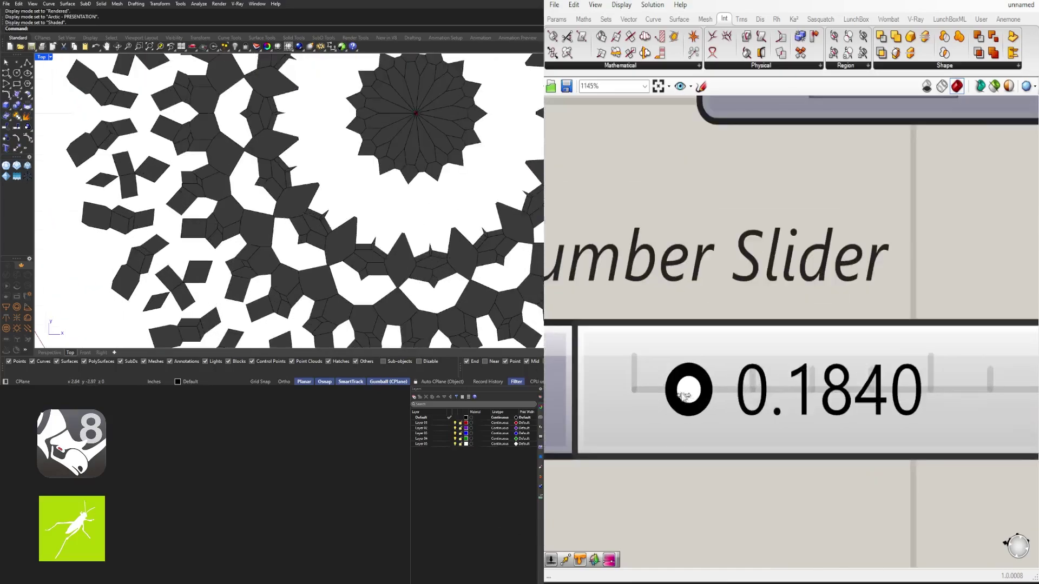
pyautogui.moveTo(682, 397); pyautogui.dragTo(634, 391)
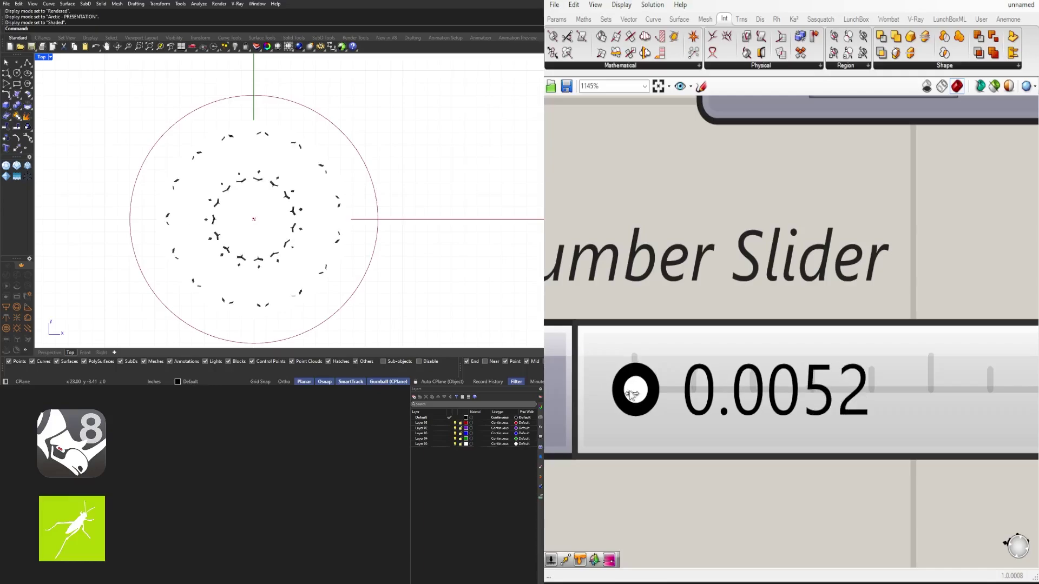
pyautogui.moveTo(633, 394); pyautogui.dragTo(684, 405)
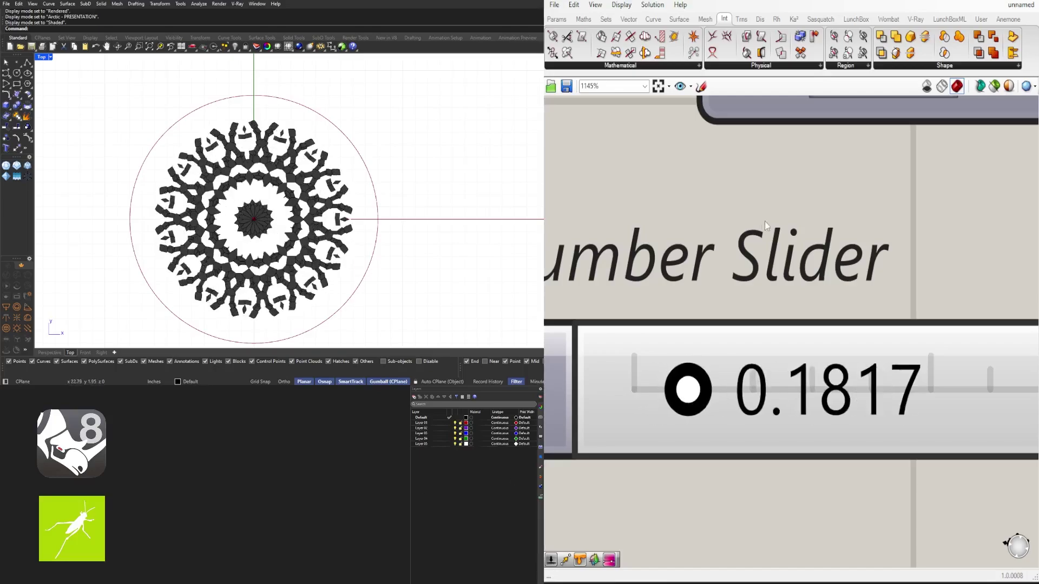
pyautogui.scroll(-5, 752, 271)
pyautogui.scroll(4, 813, 275)
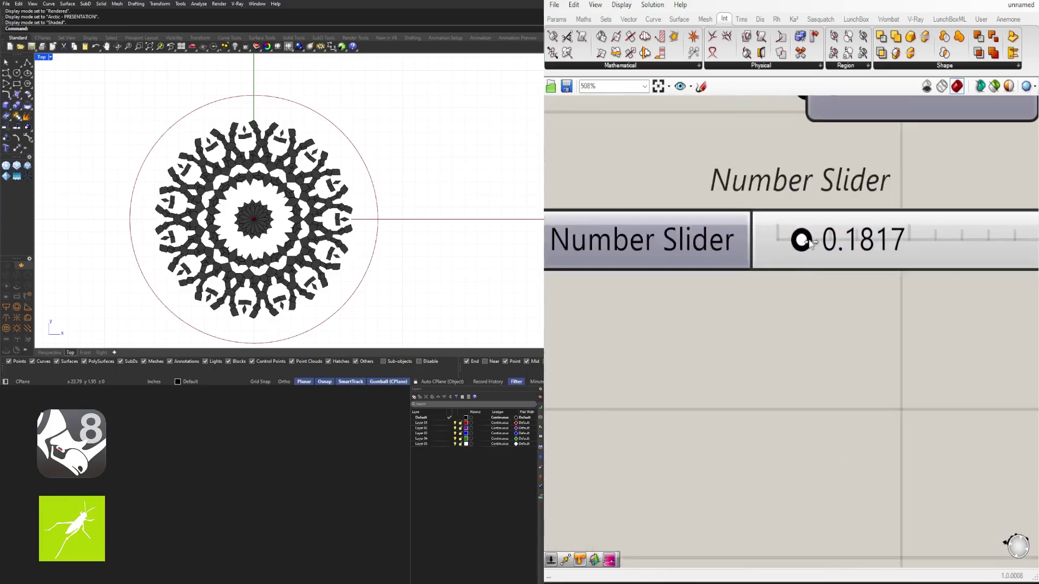
pyautogui.moveTo(801, 240)
pyautogui.mouseDown()
pyautogui.moveTo(838, 239)
pyautogui.moveTo(816, 239)
pyautogui.mouseUp()
# Step: Apply the green gradient preset to the Gradient component
pyautogui.scroll(-4, 820, 335)
pyautogui.scroll(4, 703, 332)
pyautogui.rightClick(703, 333)
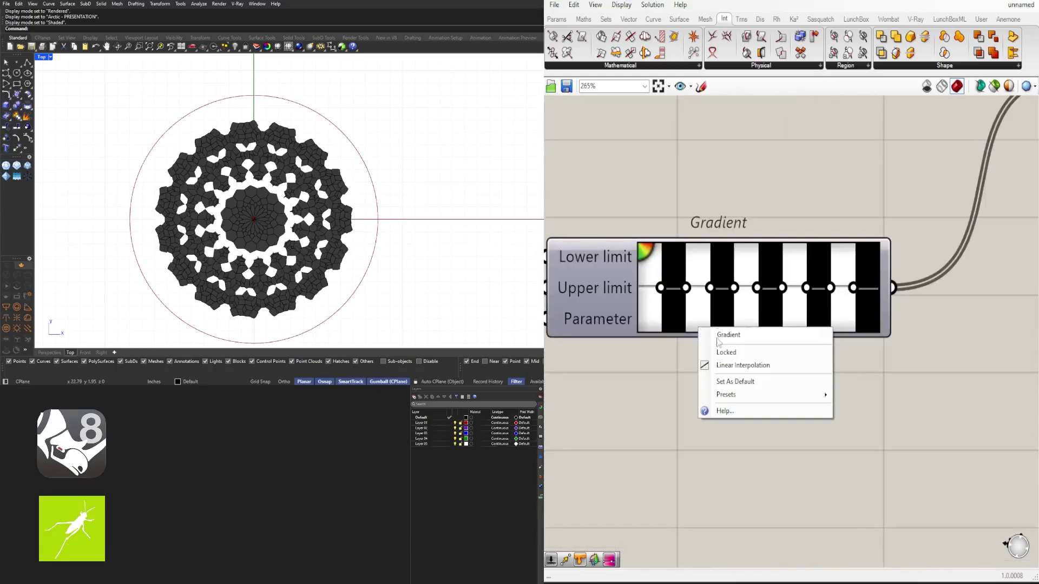
pyautogui.moveTo(765, 393)
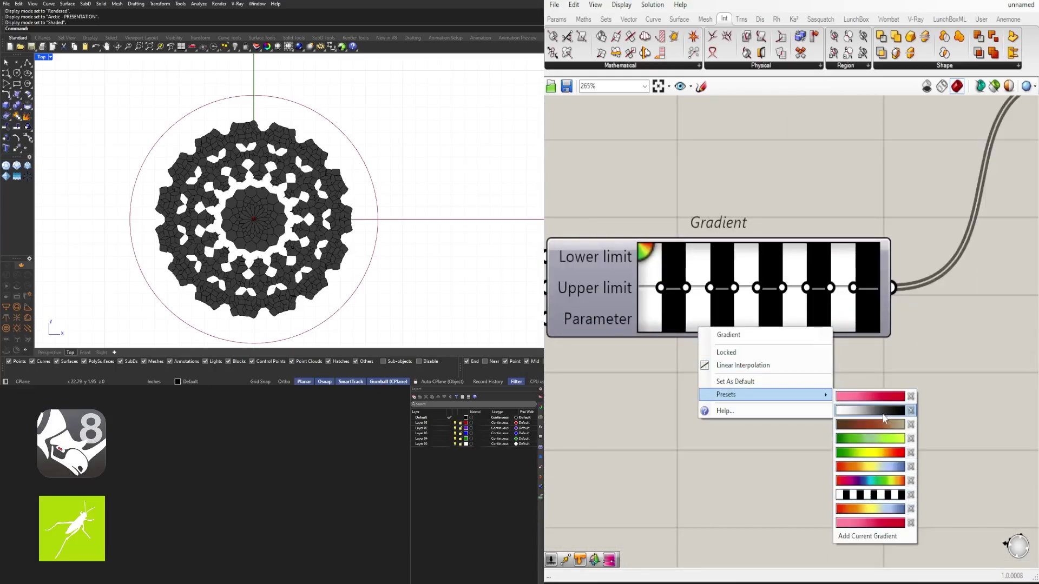
pyautogui.click(893, 439)
# Step: Lower the Gradient's Parameter slider to about 0.1025
pyautogui.moveTo(719, 456); pyautogui.dragTo(965, 353, button='right')
pyautogui.scroll(-4, 965, 352)
pyautogui.scroll(9, 756, 399)
pyautogui.moveTo(787, 377); pyautogui.dragTo(763, 377)
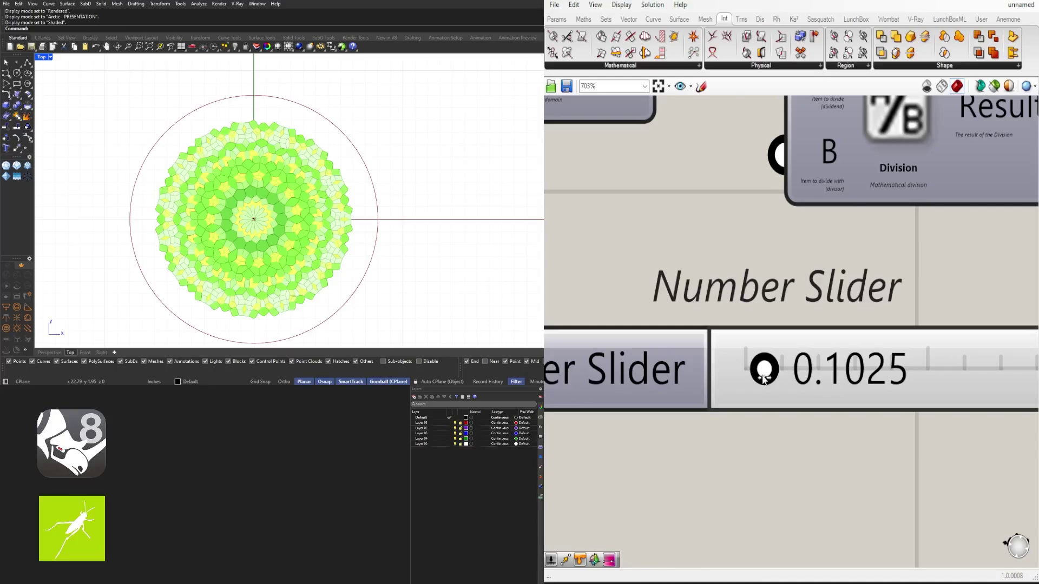
# Step: Look over the green radial pattern in the viewport and the overall layout of the definition
pyautogui.scroll(9, 247, 232)
pyautogui.scroll(-13, 221, 196)
pyautogui.scroll(-9, 809, 200)
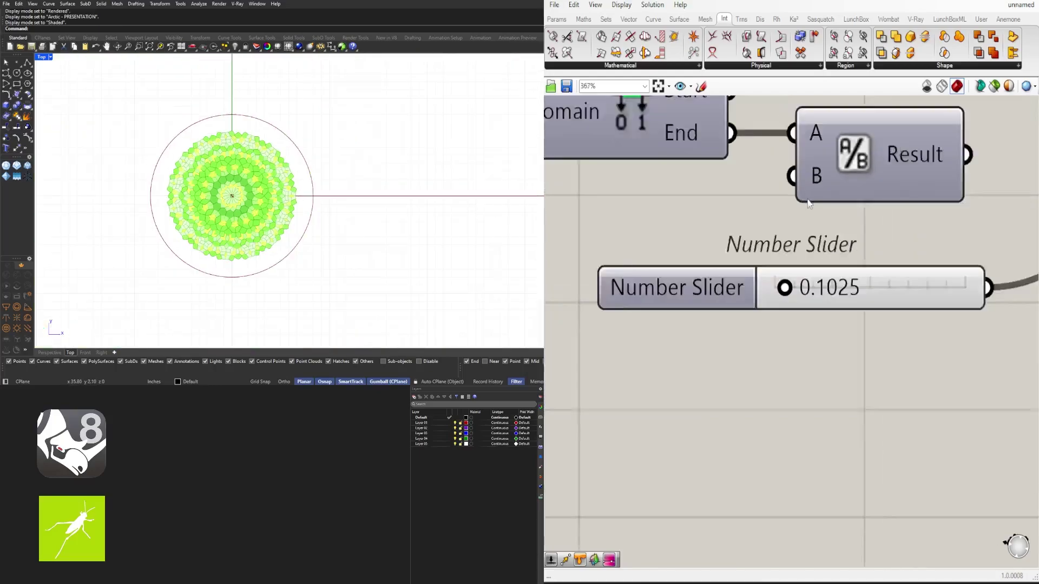
pyautogui.scroll(-3, 833, 407)
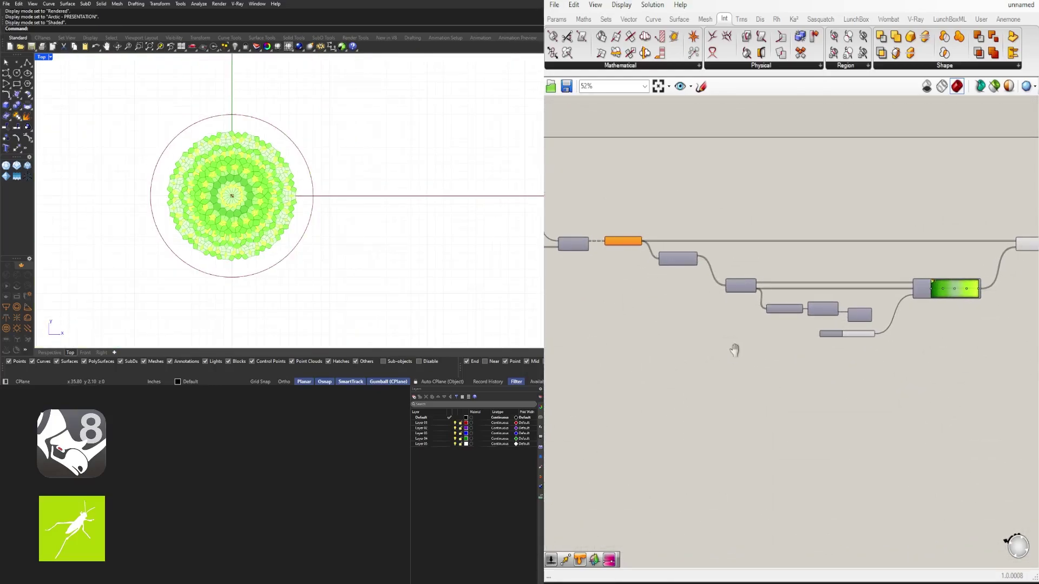
pyautogui.scroll(-3, 783, 338)
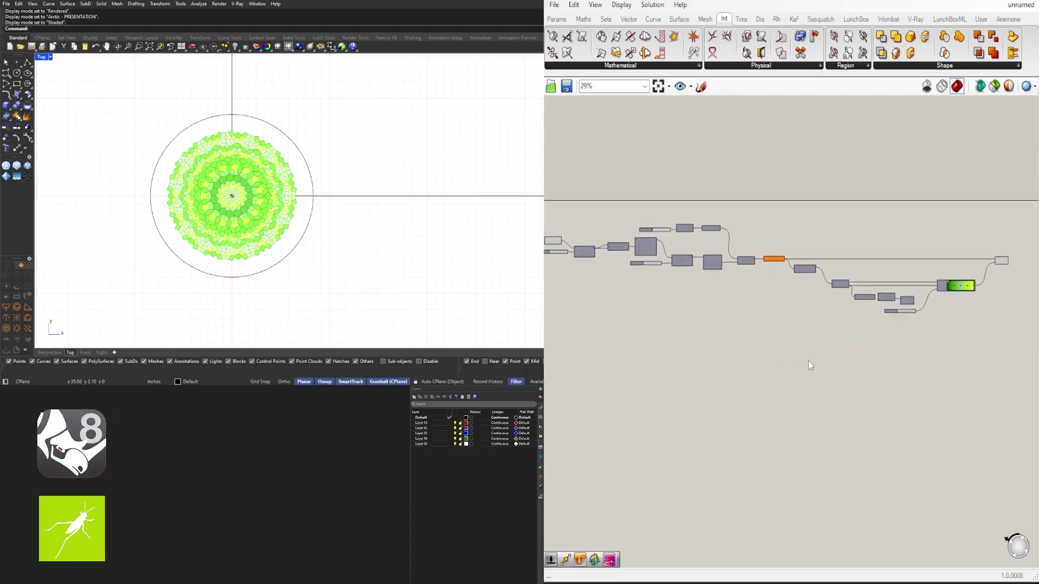
pyautogui.scroll(-1, 829, 323)
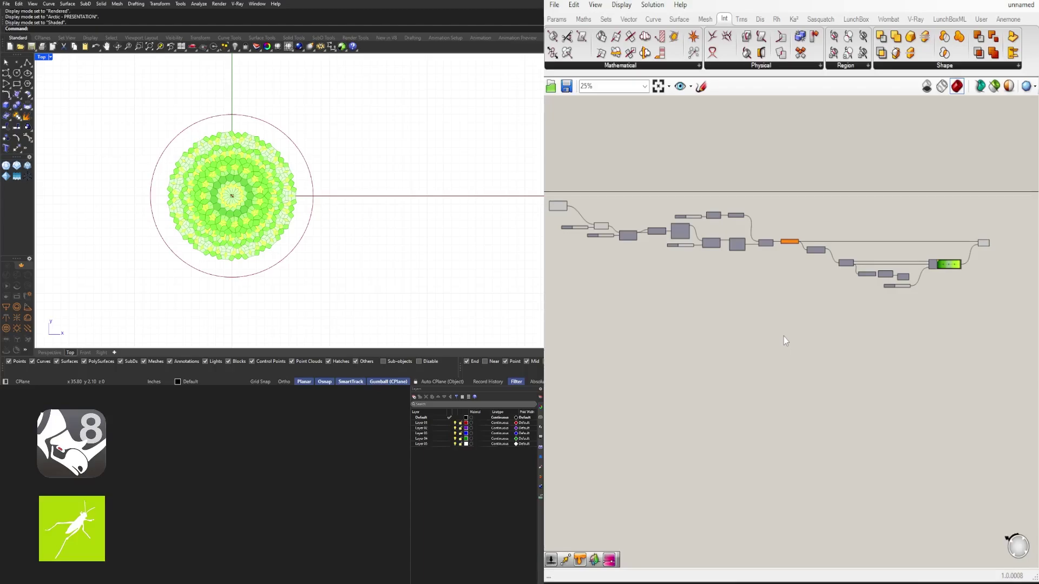
pyautogui.scroll(3, 567, 211)
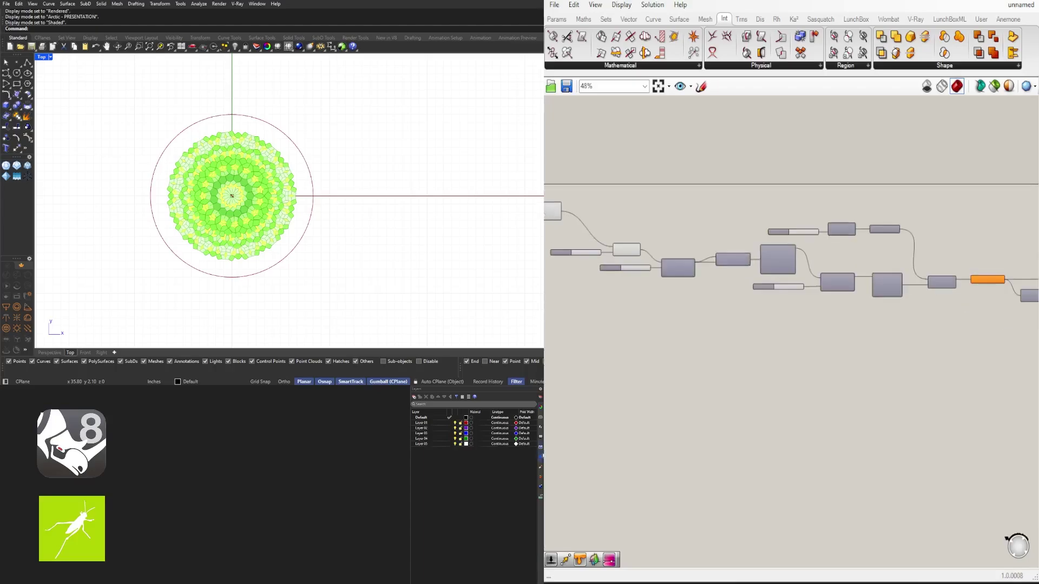
# Step: Move the component that feeds the starting Circle closer to the Circle
pyautogui.moveTo(560, 215); pyautogui.dragTo(751, 206, button='right')
pyautogui.scroll(3, 724, 208)
pyautogui.moveTo(724, 209); pyautogui.dragTo(786, 247)
pyautogui.click(823, 226)
# Step: Inspect the Brep | Curve and Boundary Surfaces components, and view the complete definition
pyautogui.scroll(-3, 836, 227)
pyautogui.scroll(-5, 694, 266)
pyautogui.moveTo(1021, 354); pyautogui.dragTo(643, 231)
pyautogui.scroll(6, 694, 259)
pyautogui.click(860, 296)
pyautogui.moveTo(862, 293); pyautogui.dragTo(822, 304, button='right')
pyautogui.scroll(-3, 822, 306)
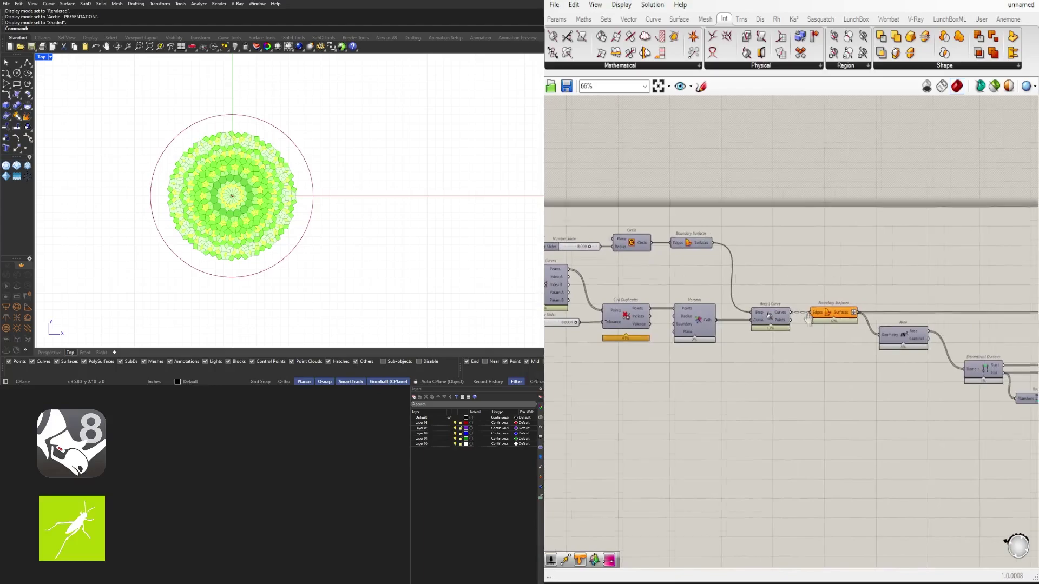
pyautogui.scroll(-2, 865, 335)
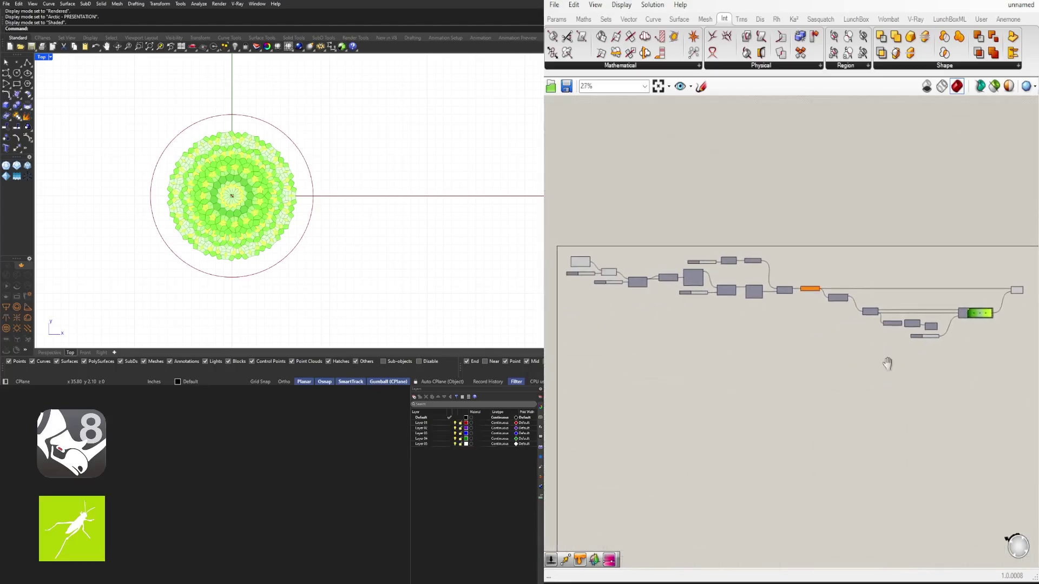